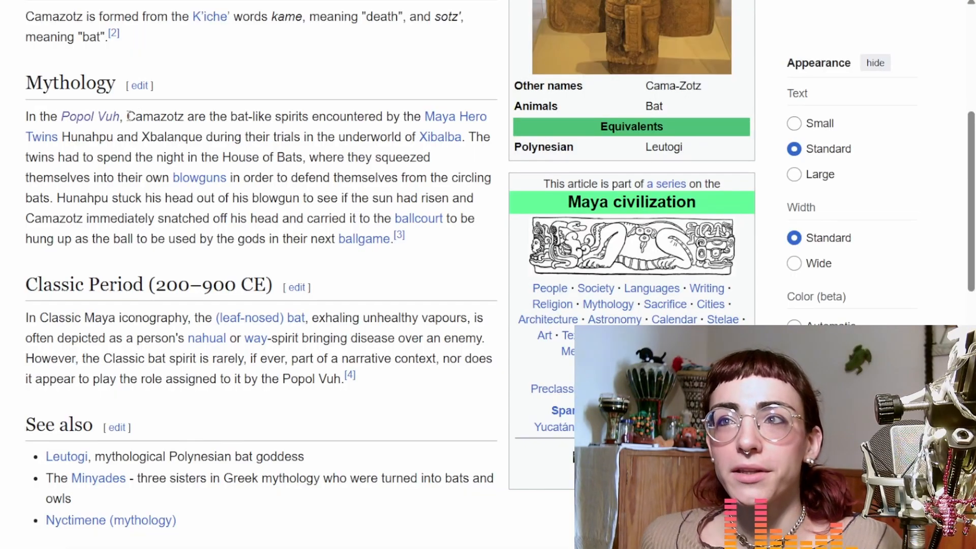
# - Read the Wikipedia article on Camazotz, highlighting its passages on the House of Bats, the blowguns and the bat's association with night, death and sacrifice
pyautogui.moveTo(128, 116); pyautogui.dragTo(350, 157)
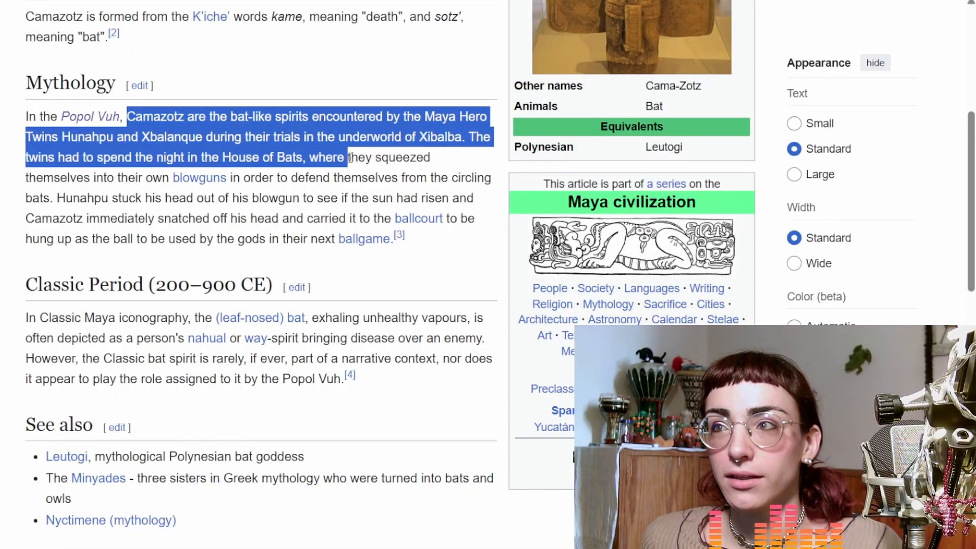
pyautogui.click(298, 164)
pyautogui.moveTo(474, 122)
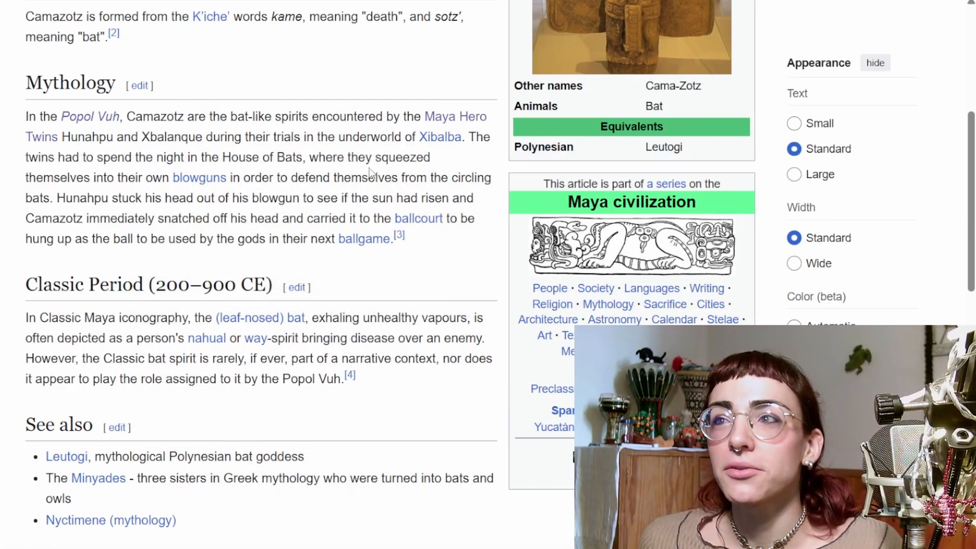
pyautogui.moveTo(104, 176); pyautogui.dragTo(230, 175)
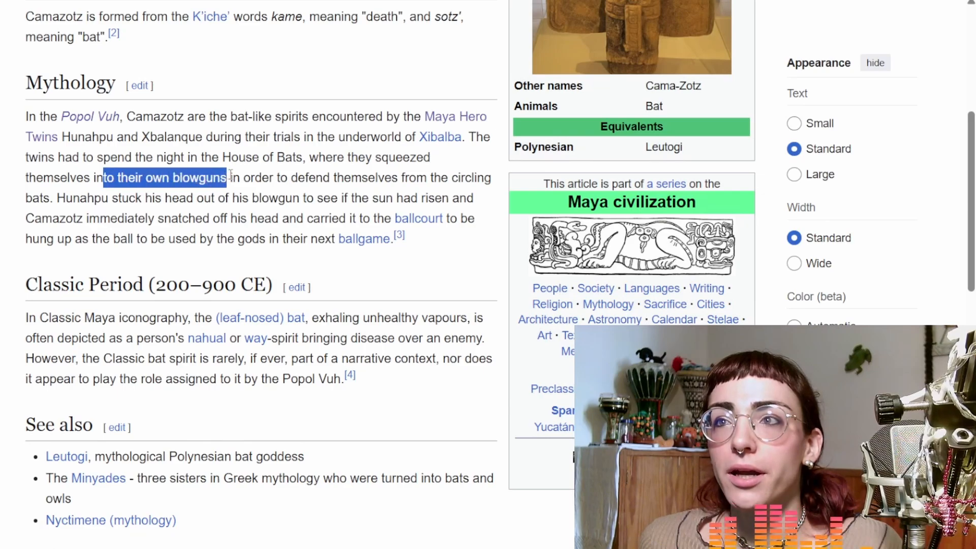
pyautogui.click(389, 172)
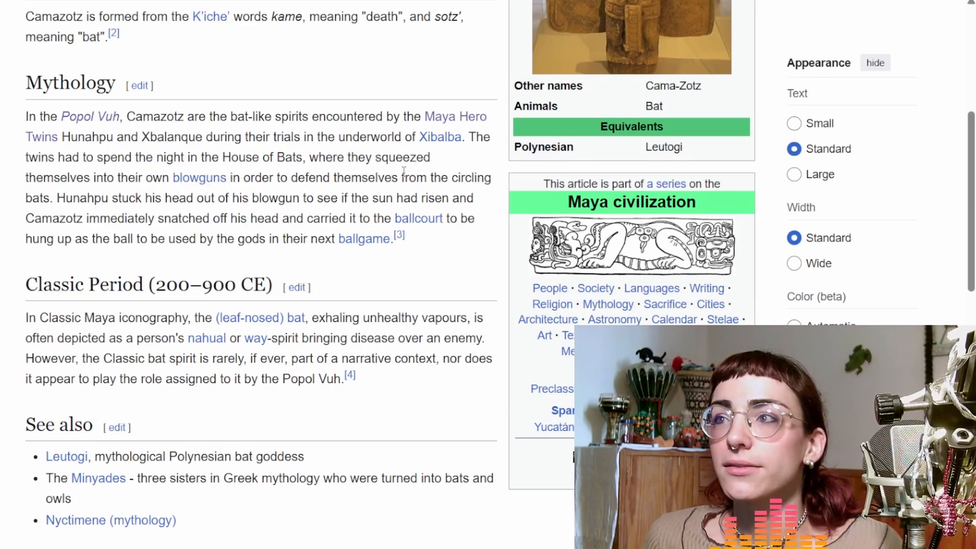
pyautogui.moveTo(56, 198); pyautogui.dragTo(249, 199)
pyautogui.click(283, 196)
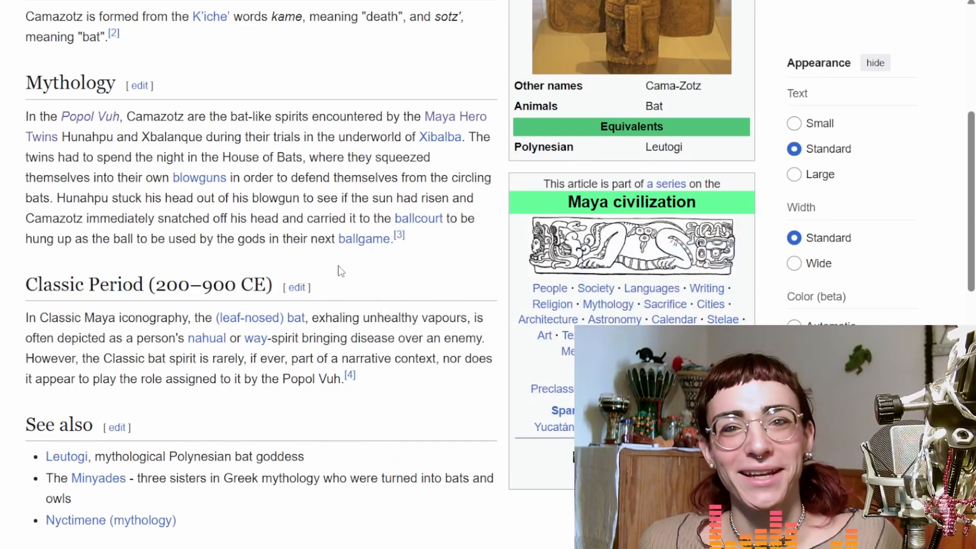
pyautogui.scroll(-2, 15, 172)
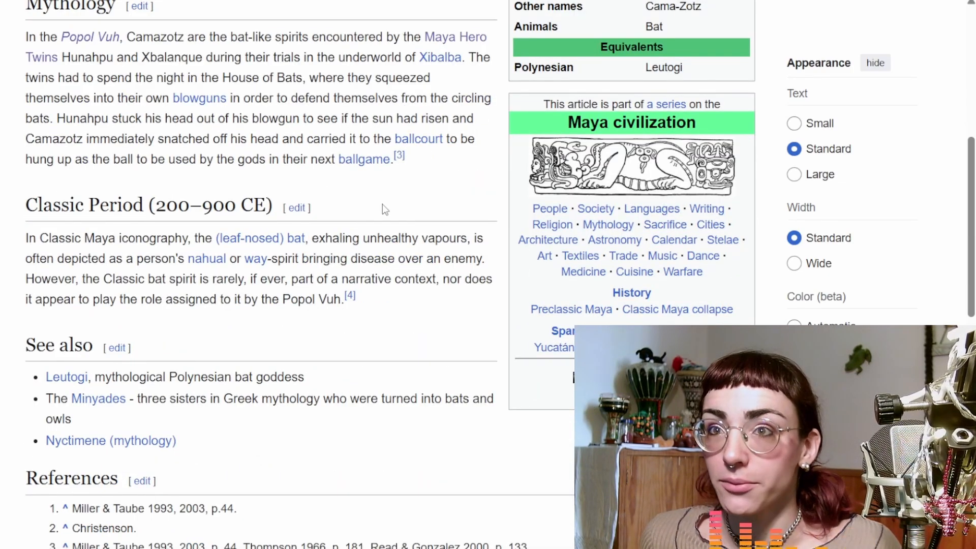
pyautogui.scroll(8, 383, 203)
pyautogui.click(387, 141)
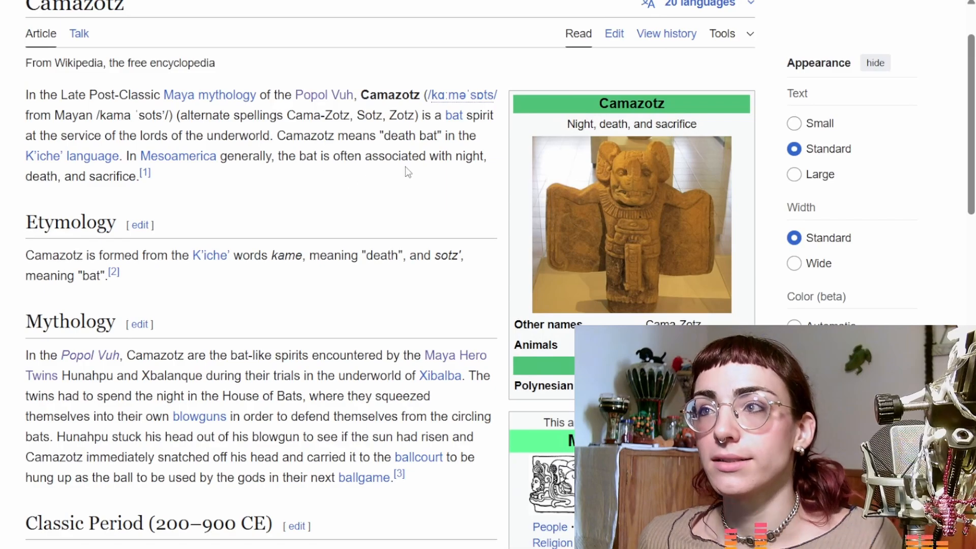
pyautogui.moveTo(456, 159); pyautogui.dragTo(262, 178)
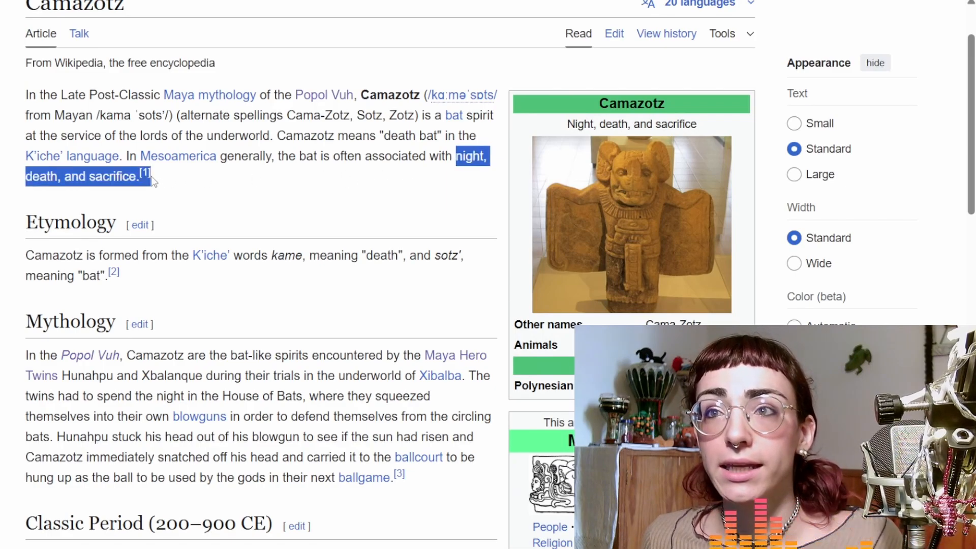
pyautogui.moveTo(153, 181); pyautogui.dragTo(138, 178)
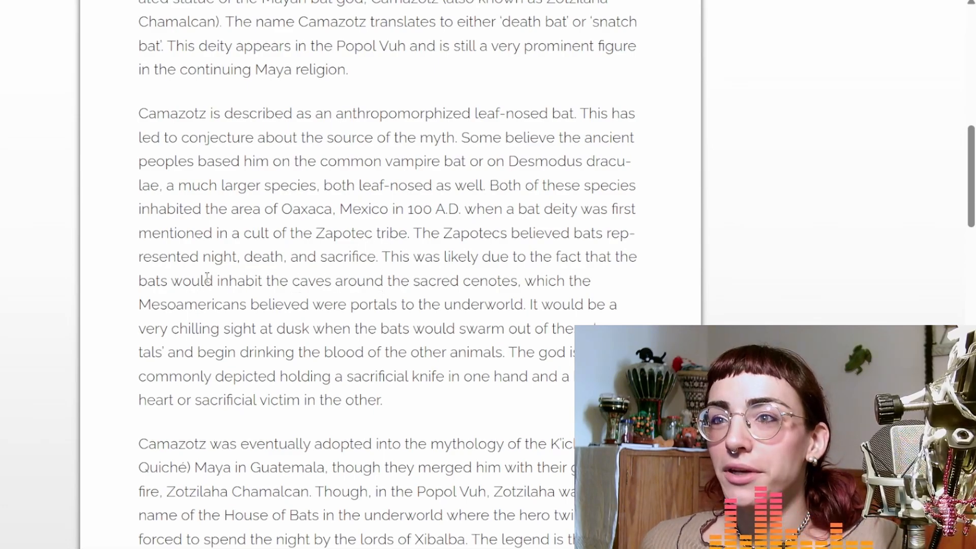
# - Read the article on the Mayan bat god, highlighting the sacred cenote caves, underworld portals, blowguns and the stone statue myth
pyautogui.moveTo(220, 281); pyautogui.dragTo(518, 281)
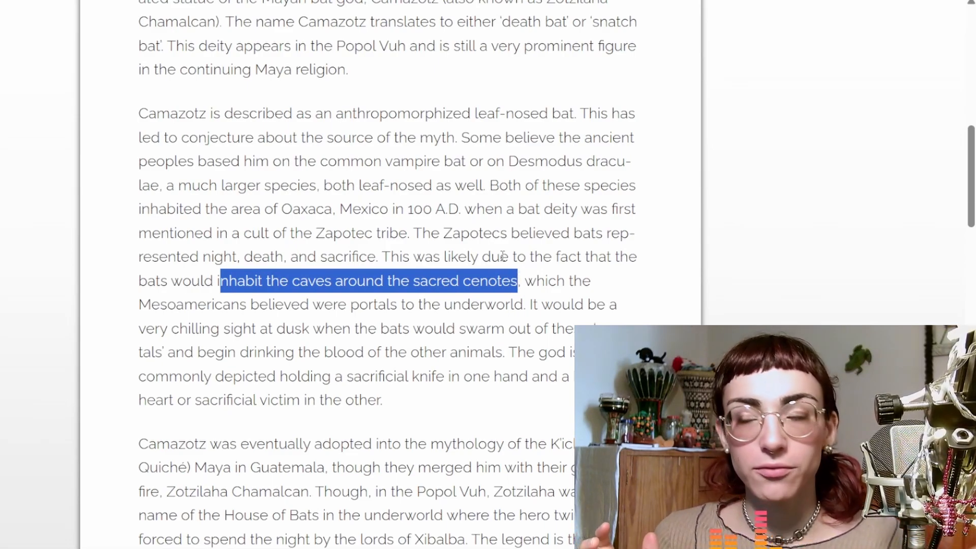
pyautogui.moveTo(138, 304); pyautogui.dragTo(496, 305)
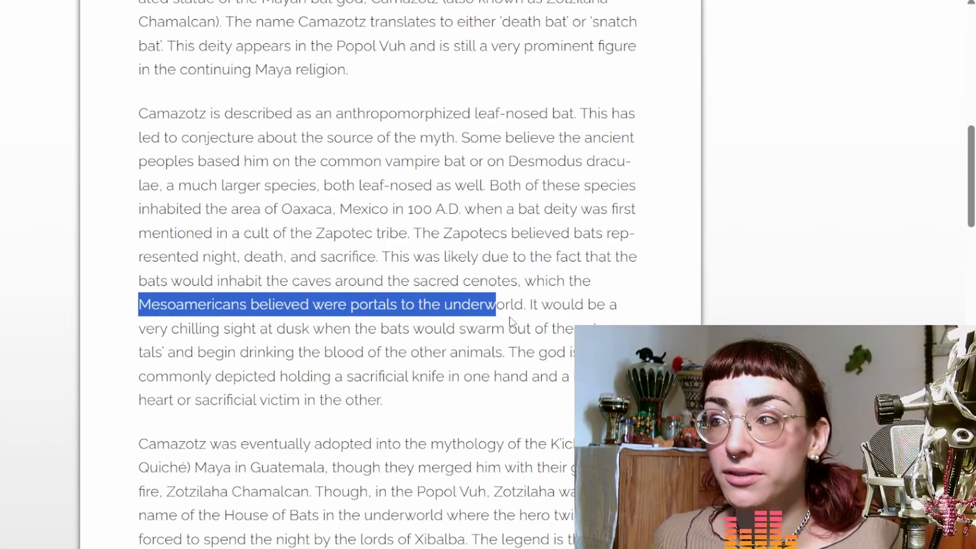
pyautogui.click(527, 307)
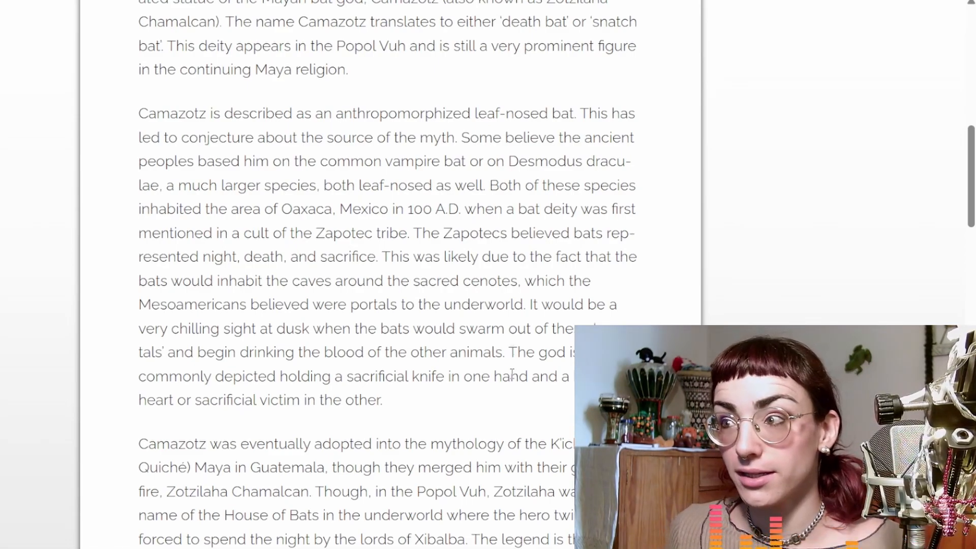
pyautogui.scroll(-7, 512, 373)
pyautogui.moveTo(329, 161); pyautogui.dragTo(408, 165)
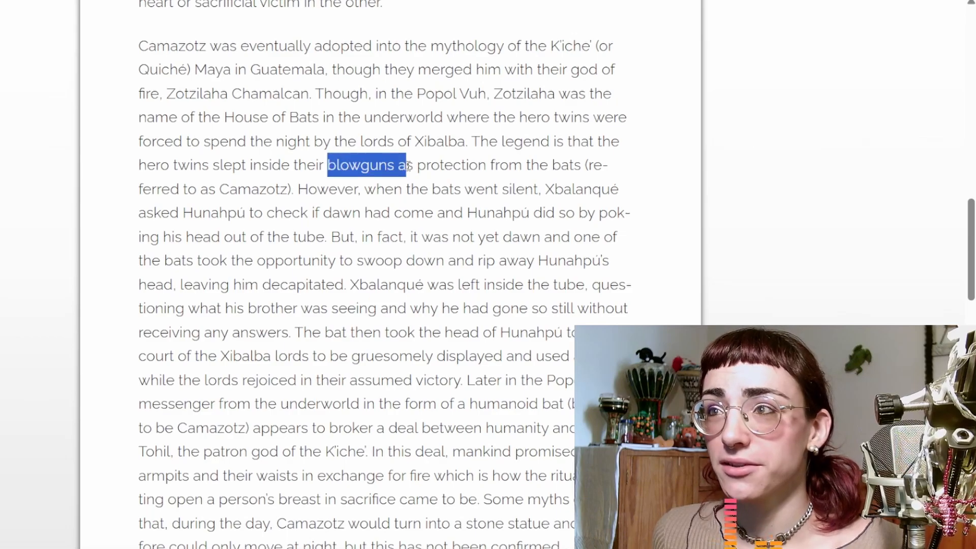
pyautogui.click(419, 182)
pyautogui.moveTo(483, 499); pyautogui.dragTo(563, 470)
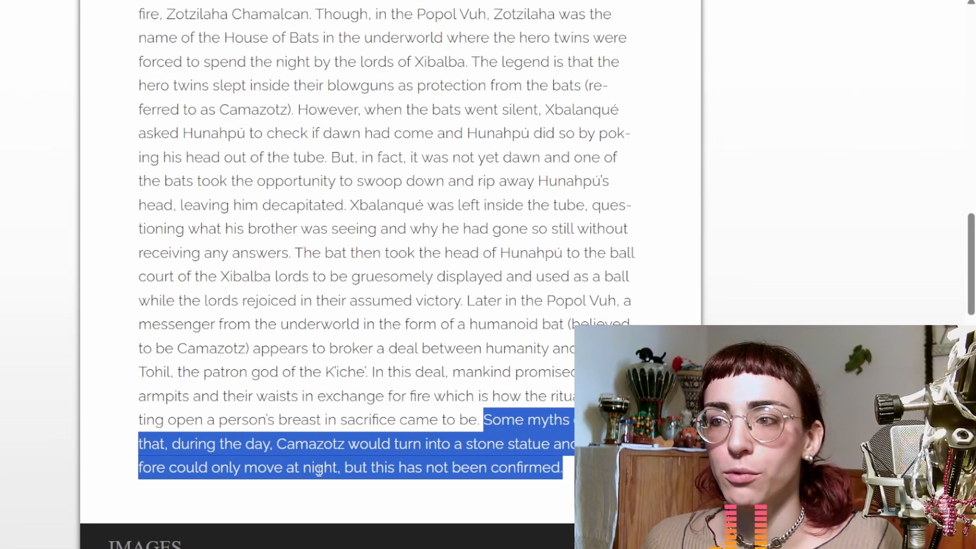
pyautogui.click(590, 473)
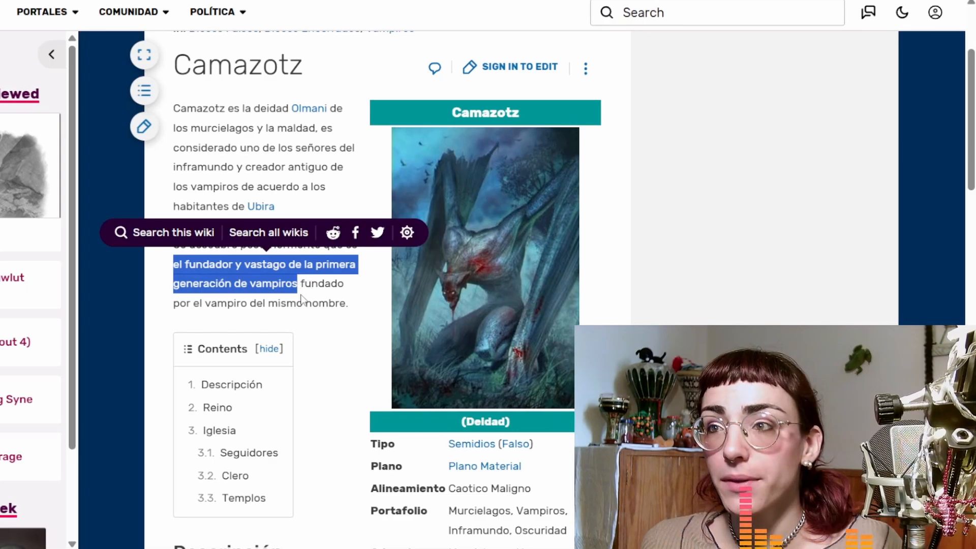
# - Examine the Spanish wiki page on the deity Camazotz down to its Descripción section, and view the cenote photo
pyautogui.click(309, 300)
pyautogui.scroll(-2, 322, 292)
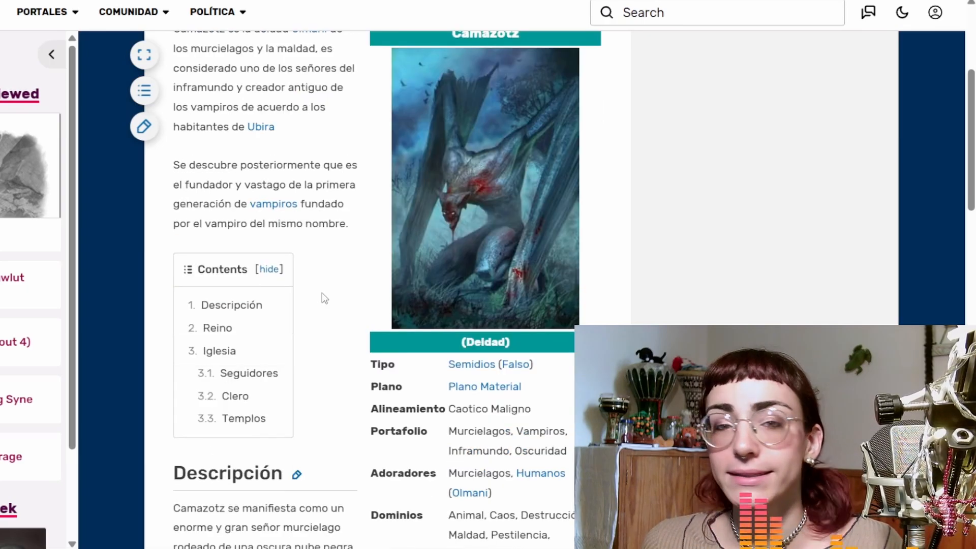
pyautogui.scroll(-1, 325, 290)
pyautogui.scroll(-1, 325, 291)
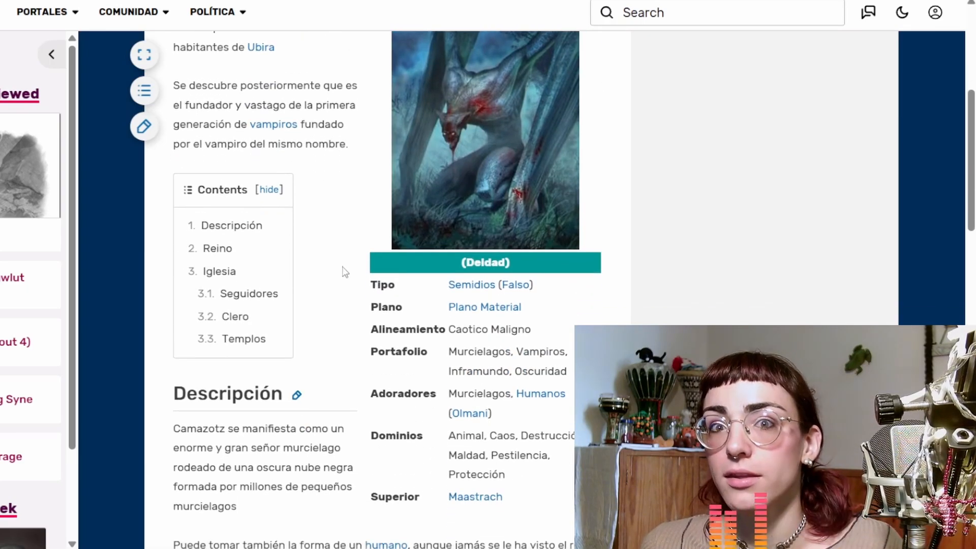
pyautogui.scroll(-3, 333, 273)
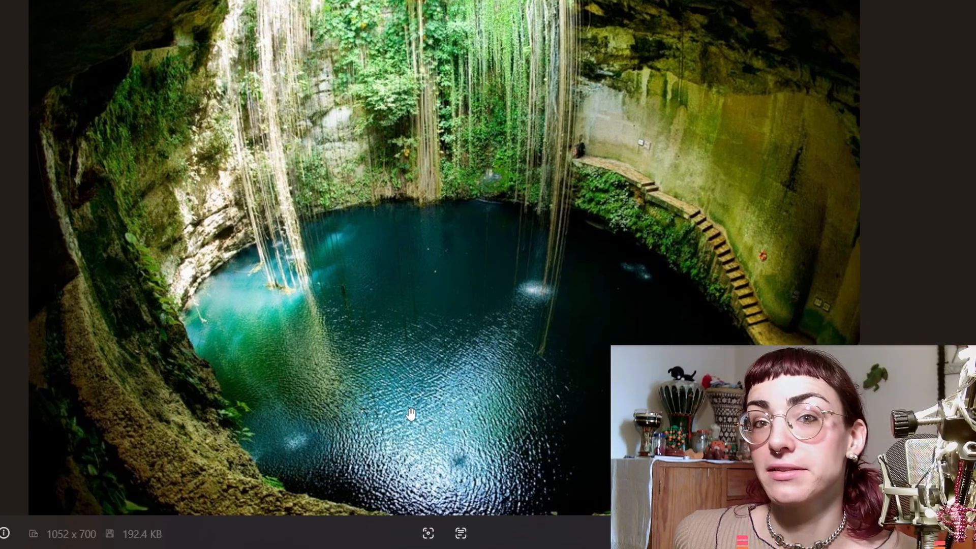
pyautogui.press('Right')
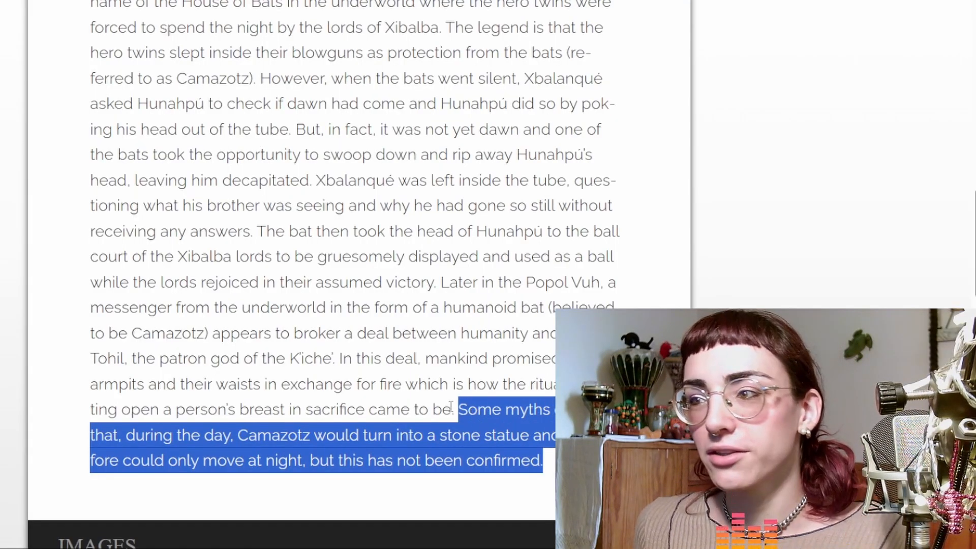
# - Reread the closing myth in the bat god article, highlighting "Camazotz would turn into a stone statue"
pyautogui.click(452, 409)
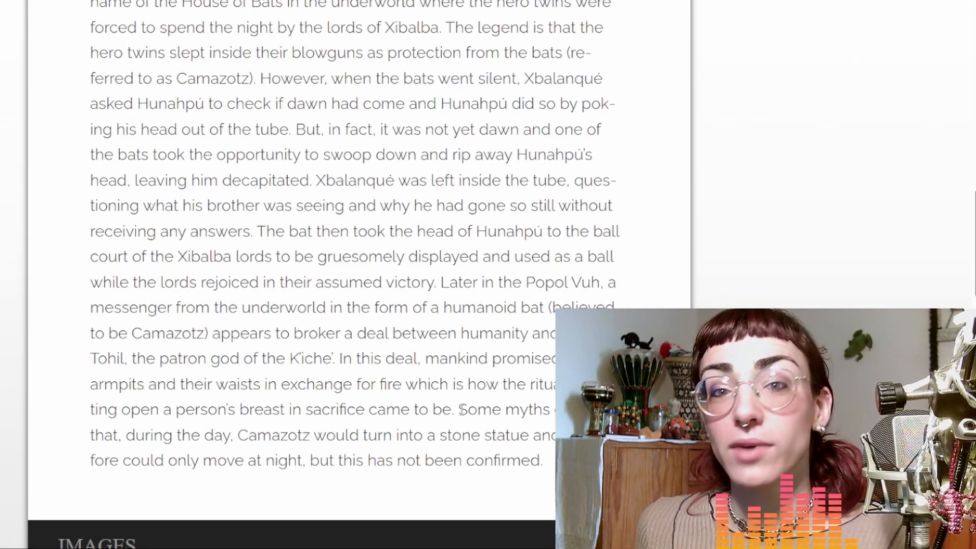
pyautogui.doubleClick(461, 409)
pyautogui.moveTo(238, 435); pyautogui.dragTo(535, 441)
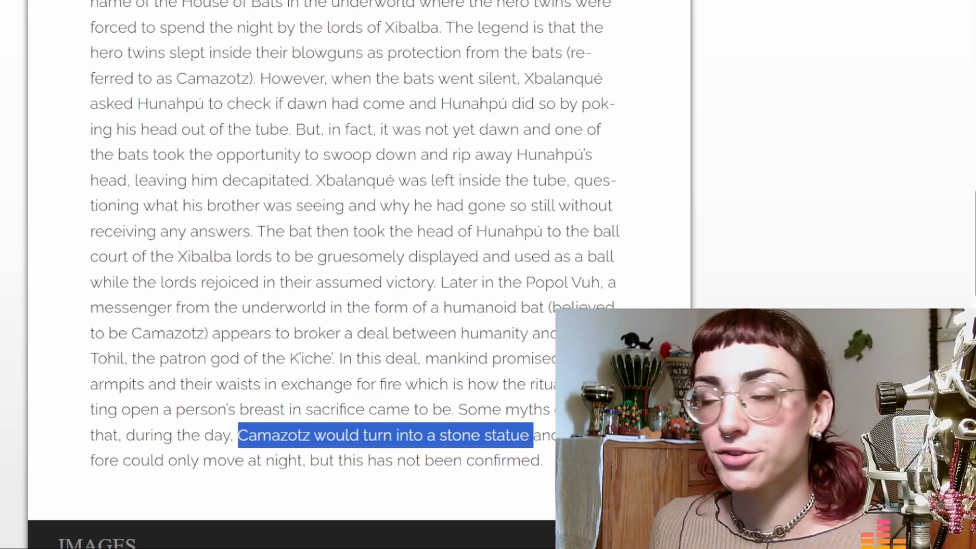
pyautogui.click(591, 136)
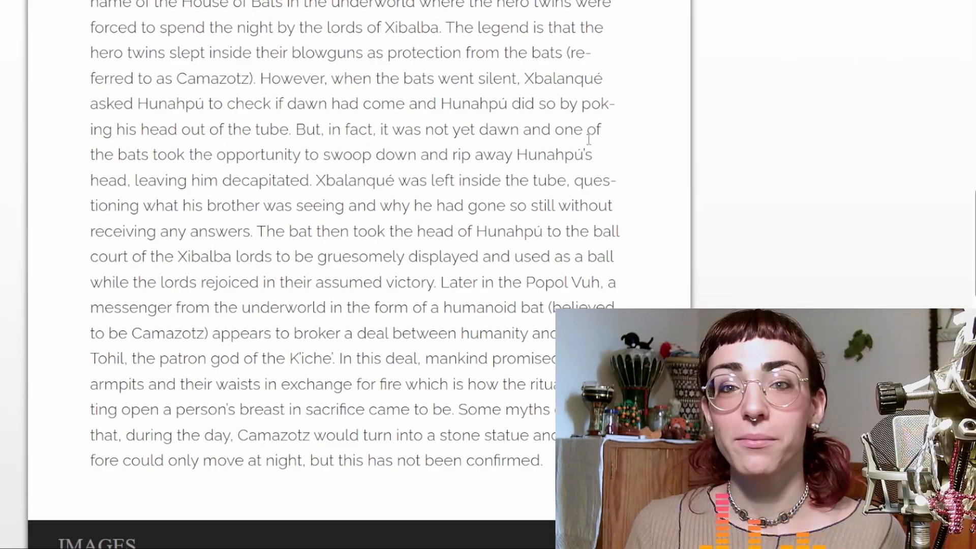
pyautogui.scroll(2, 588, 139)
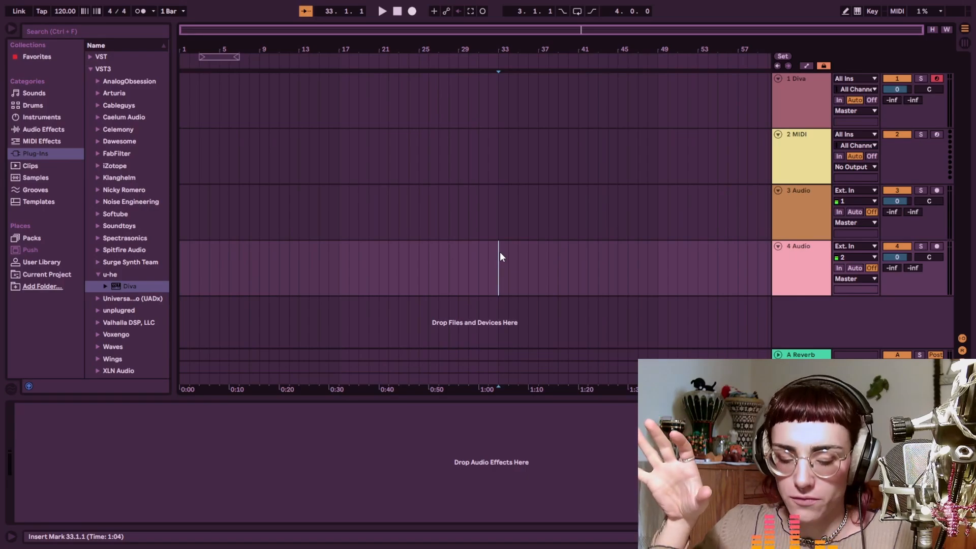
pyautogui.click(657, 261)
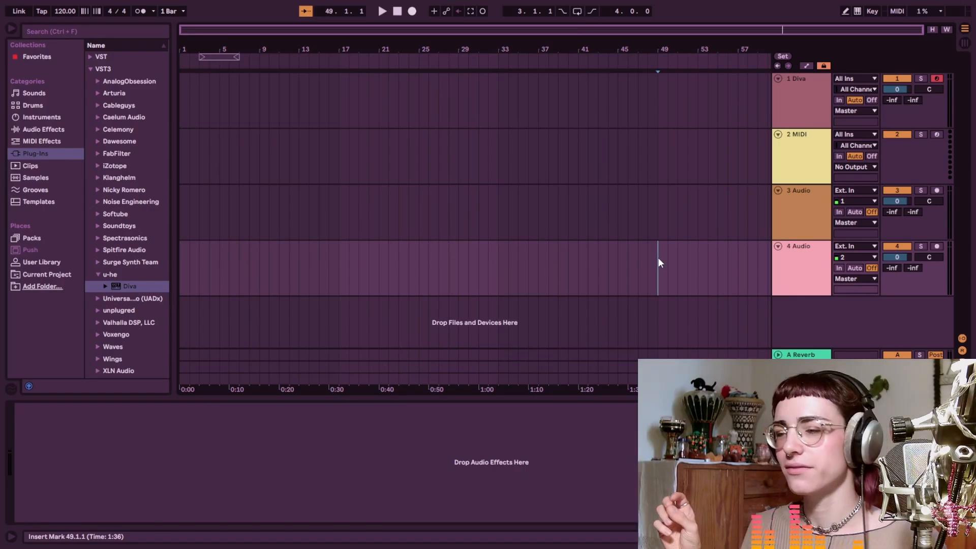
pyautogui.click(499, 257)
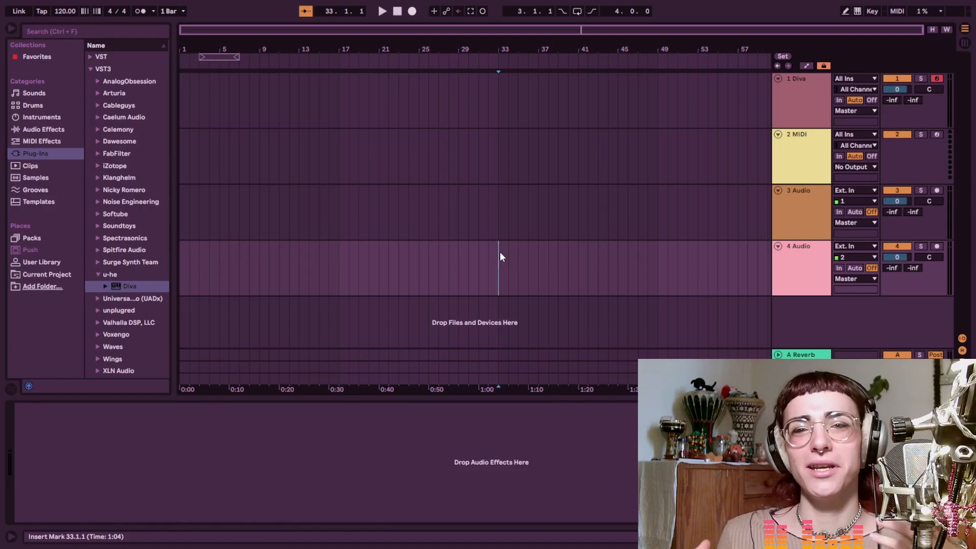
pyautogui.click(658, 261)
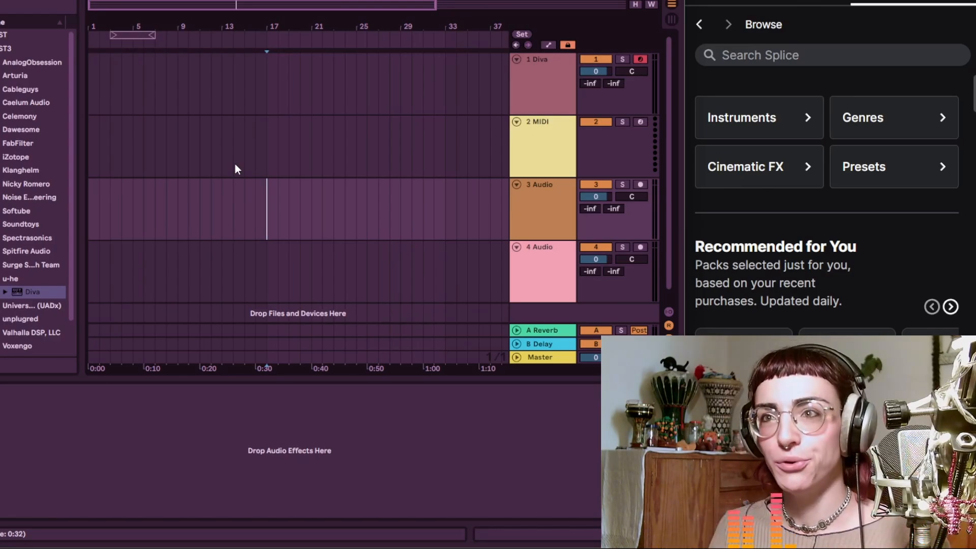
# - Search the Splice sample library for "bats"
pyautogui.click(769, 47)
pyautogui.write('bats')
pyautogui.press('Return')
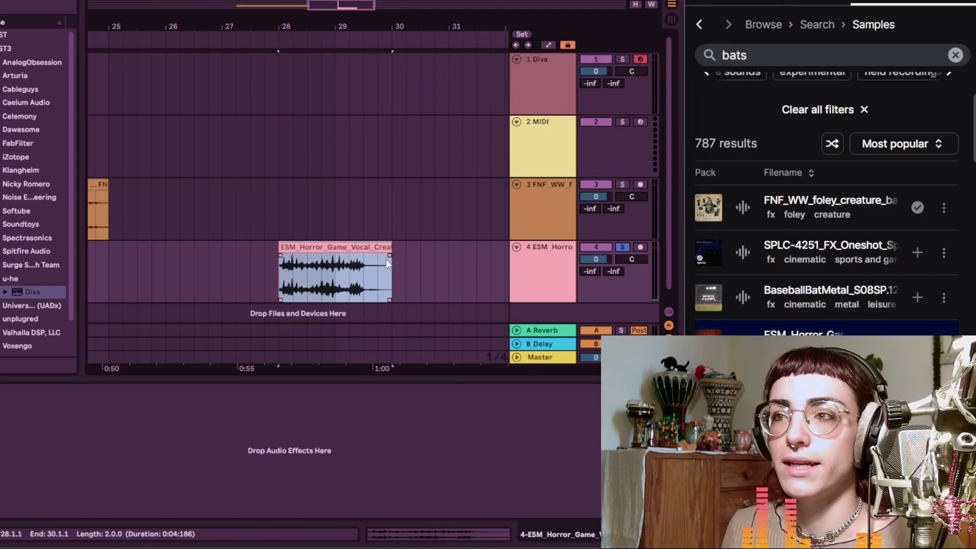
# - Shorten the ESM_Horror_Game_Vocal clip on track 4 and load the FNF_ASMR_dialogue sample into the drum rack
pyautogui.moveTo(389, 252); pyautogui.dragTo(350, 246)
pyautogui.click(367, 246)
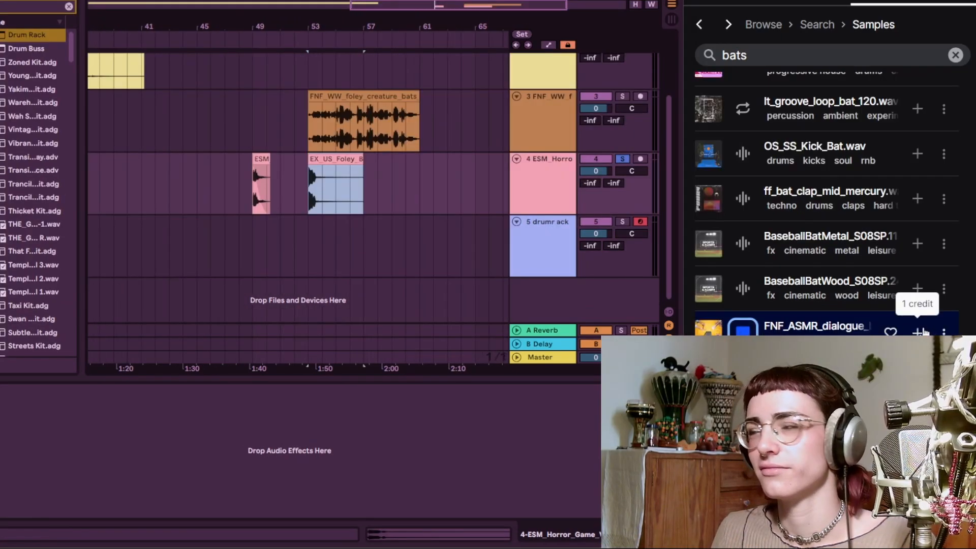
pyautogui.moveTo(921, 333); pyautogui.dragTo(71, 478)
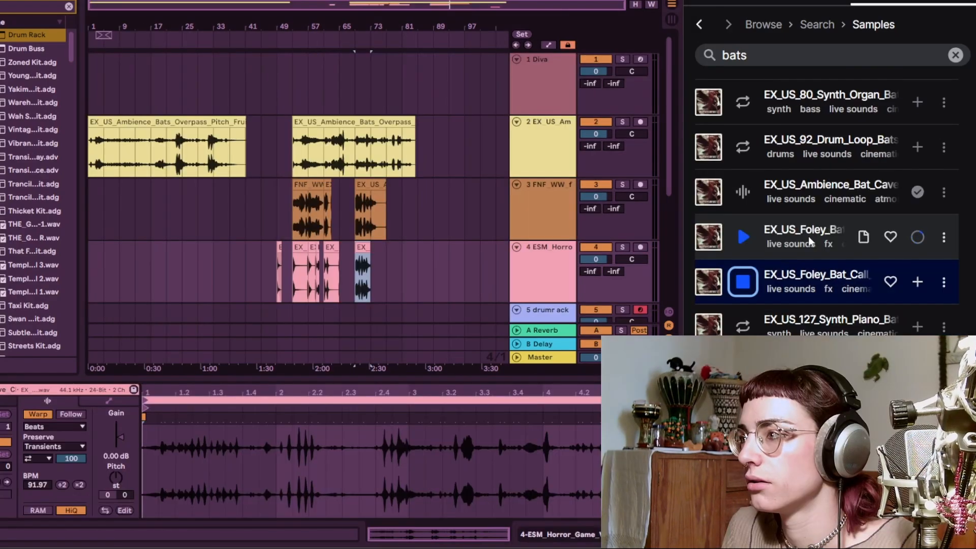
# - Audition the EX_US_Foley_Bat_Call_Periwin sample and place it on a new audio track near bar 97
pyautogui.scroll(-3, 811, 239)
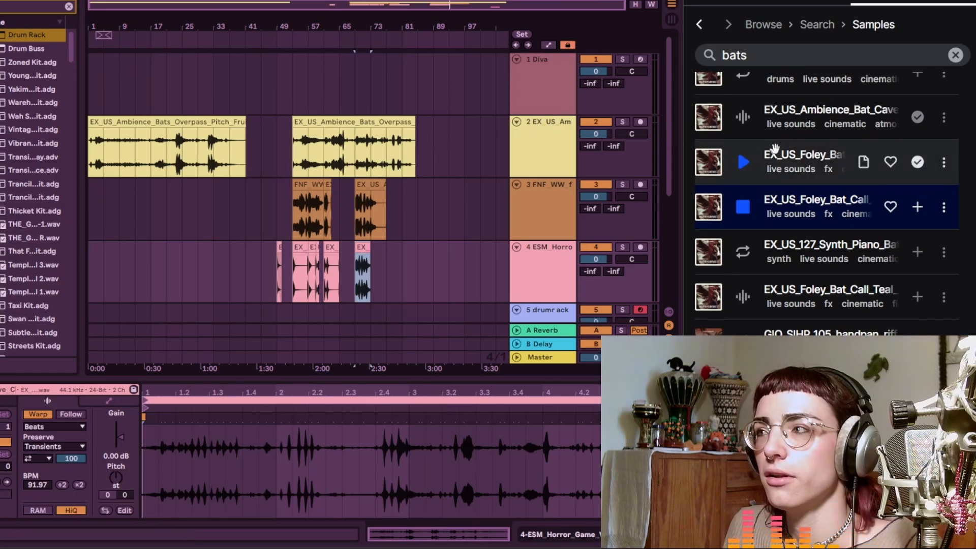
pyautogui.click(743, 161)
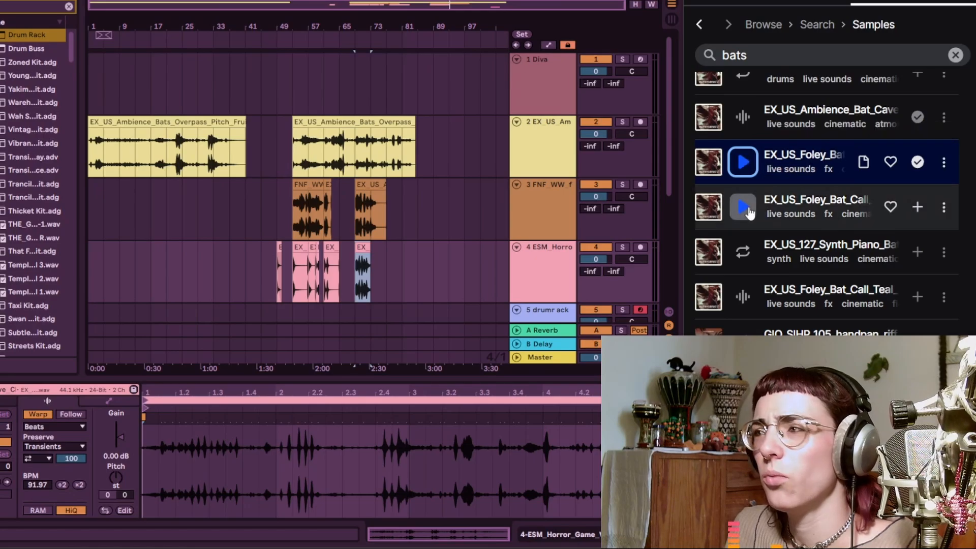
pyautogui.click(743, 162)
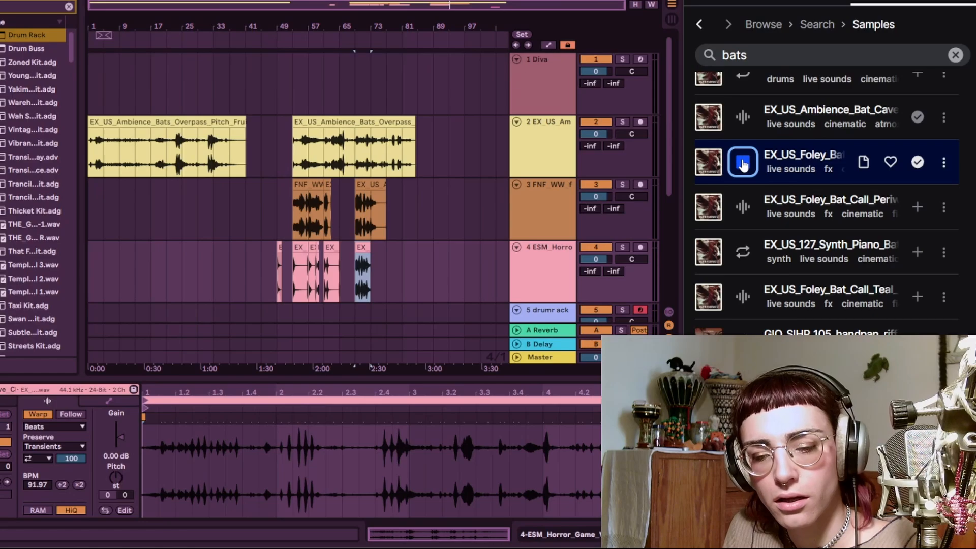
pyautogui.click(743, 163)
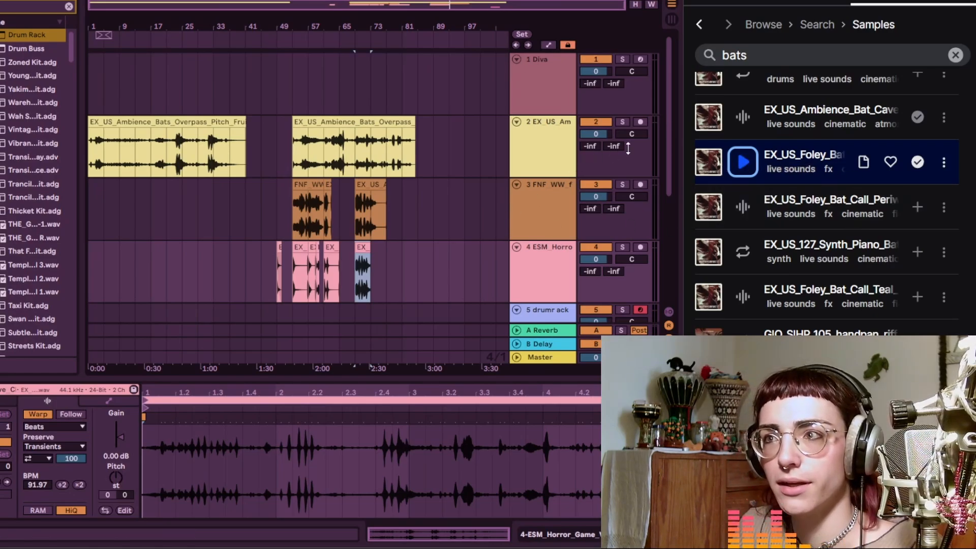
pyautogui.moveTo(628, 148); pyautogui.dragTo(788, 157)
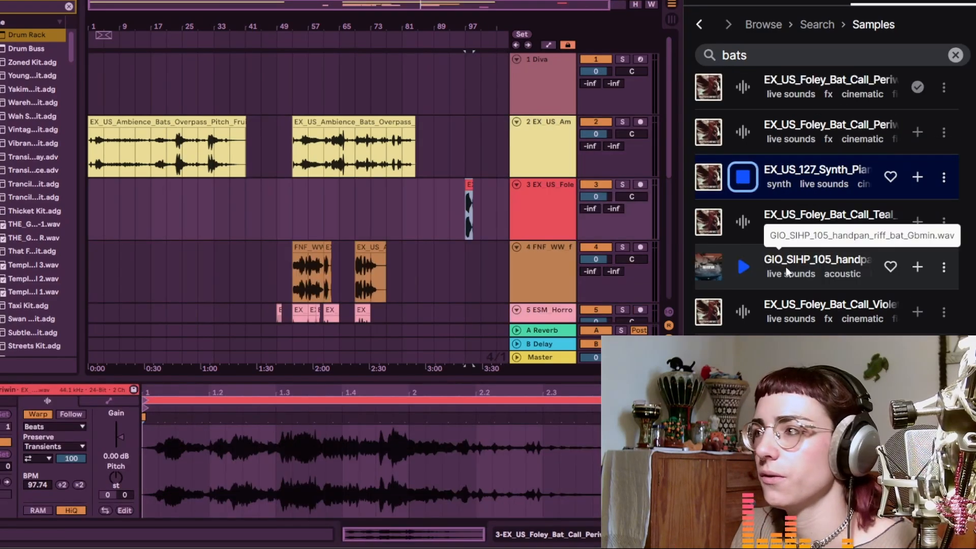
pyautogui.press('Down')
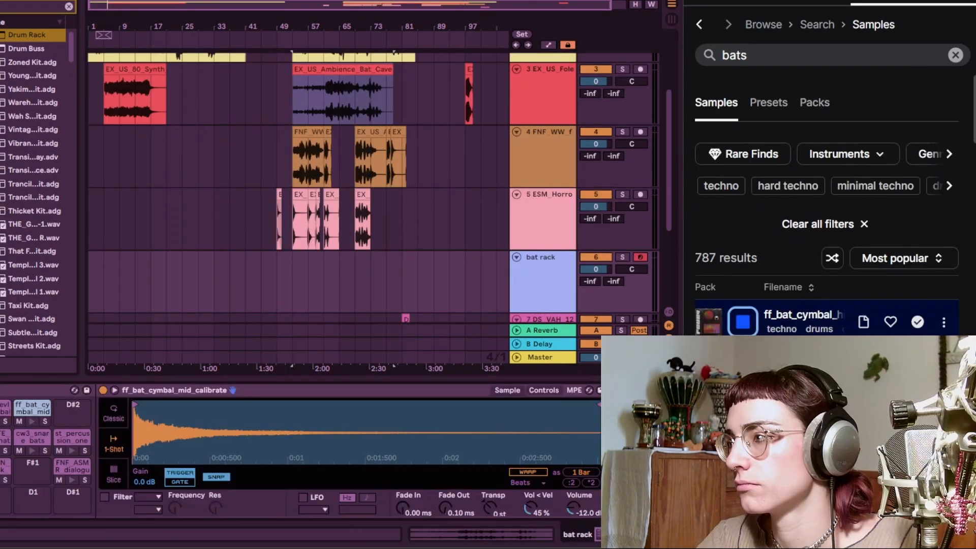
# - Browse the "bats" samples, loading ff_bat_cymbal_high_soul into the drum rack and placing several ff_bat clips on track 7 after bar 81
pyautogui.scroll(-5, 826, 203)
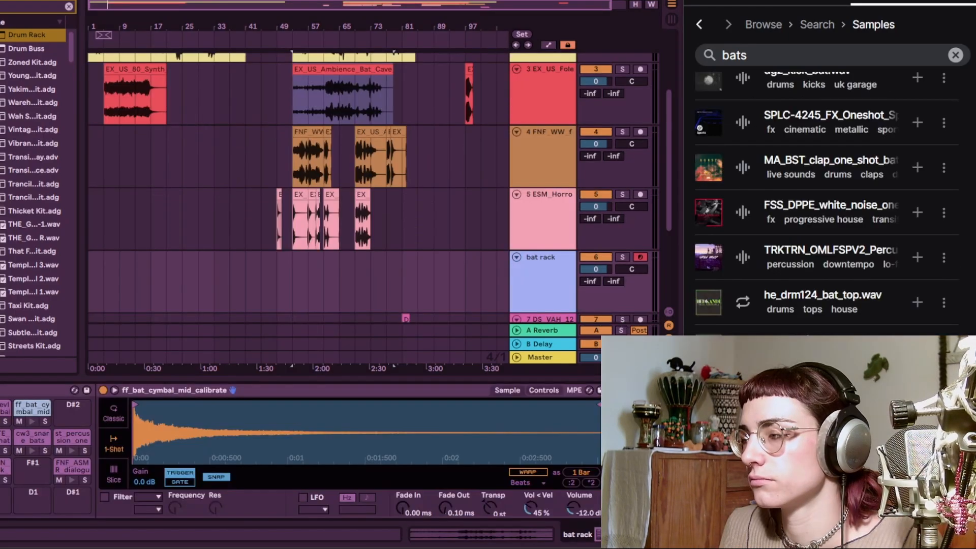
pyautogui.scroll(5, 805, 259)
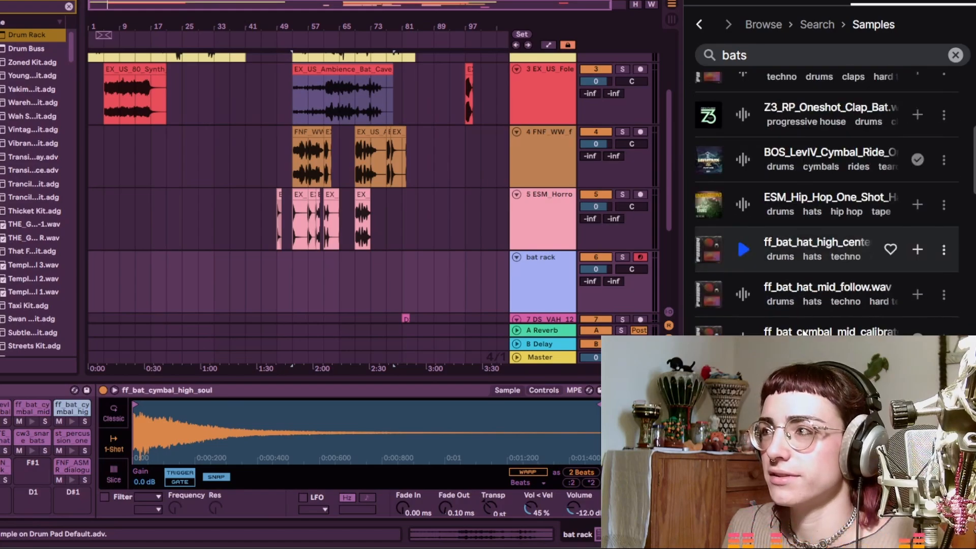
pyautogui.scroll(4, 804, 285)
pyautogui.scroll(-4, 805, 333)
pyautogui.scroll(-5, 804, 305)
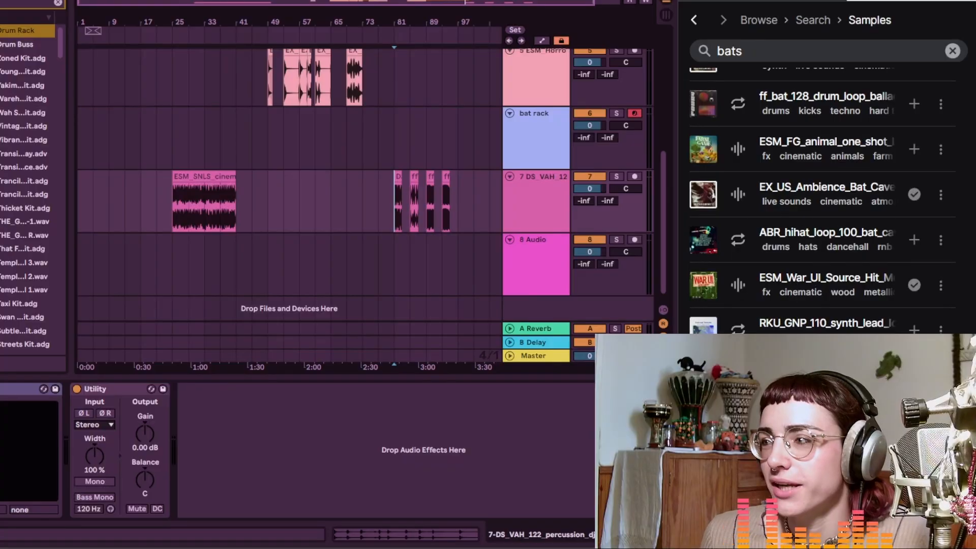
pyautogui.scroll(2, 824, 198)
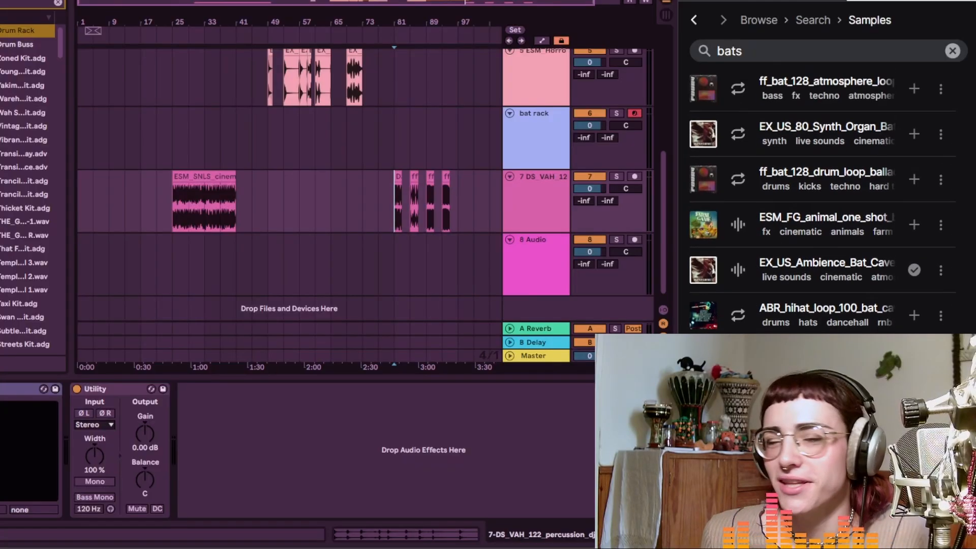
pyautogui.scroll(-4, 823, 199)
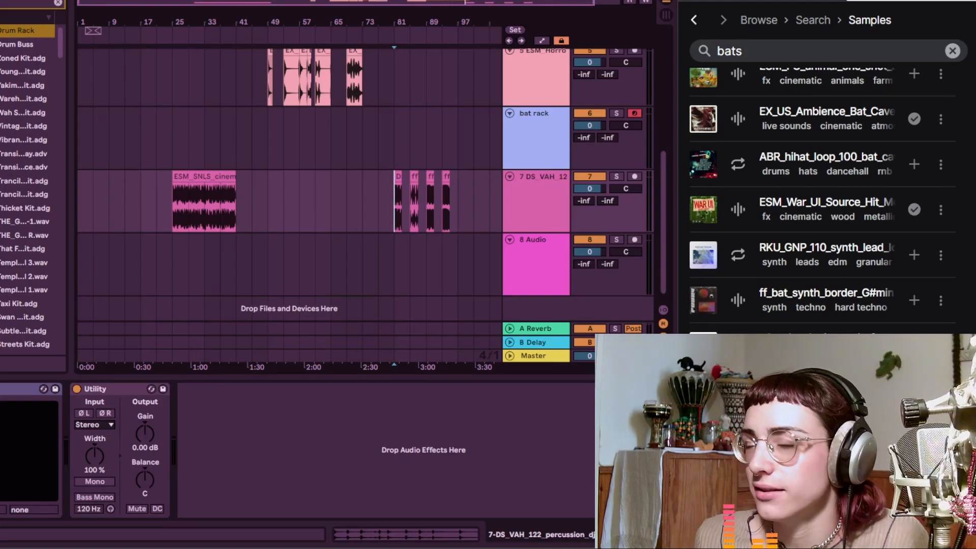
# - Search the sample library for "fast hand drum" and place RARE_Fingerdrum, SO_DH_120 and EX_SI_90_Drums loops on track 8 from bar 81
pyautogui.click(453, 278)
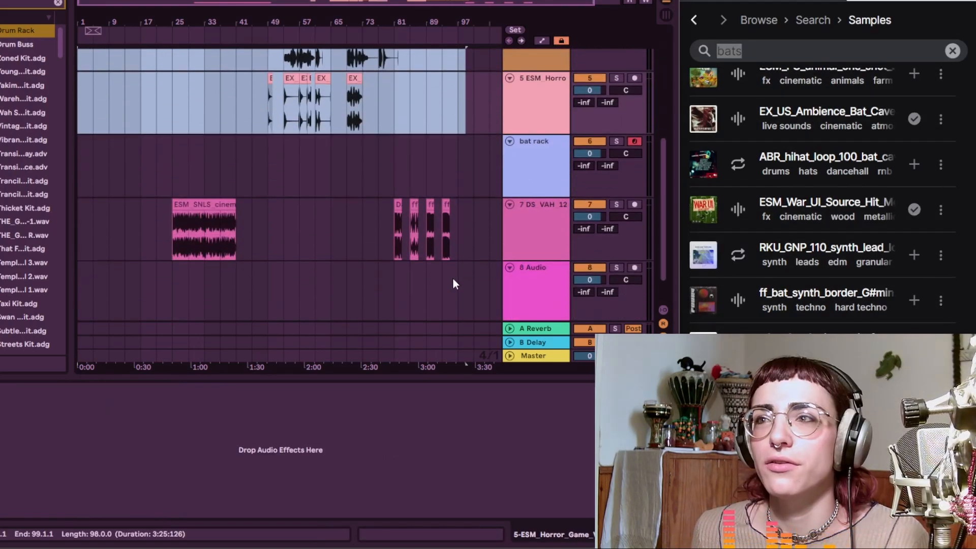
pyautogui.scroll(5, 432, 200)
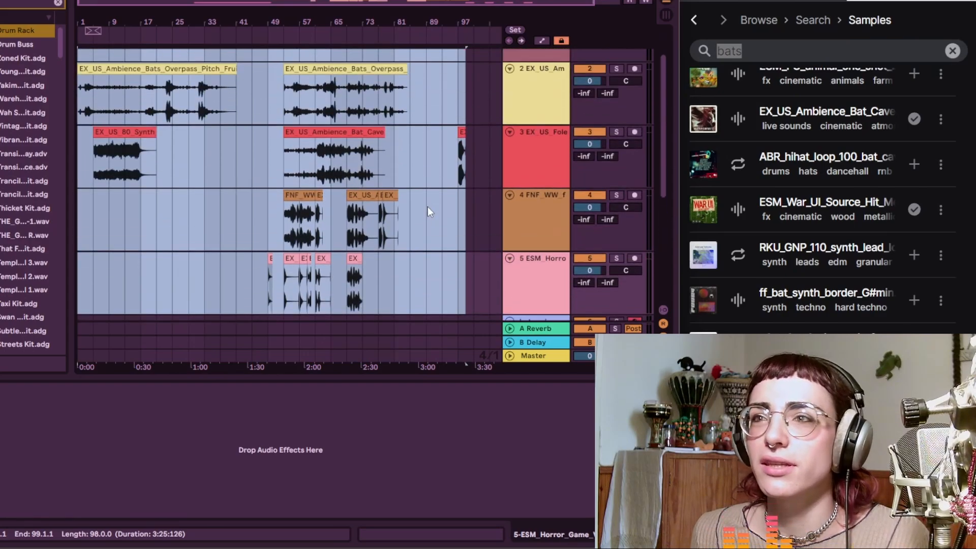
pyautogui.click(424, 187)
pyautogui.click(501, 209)
pyautogui.click(822, 50)
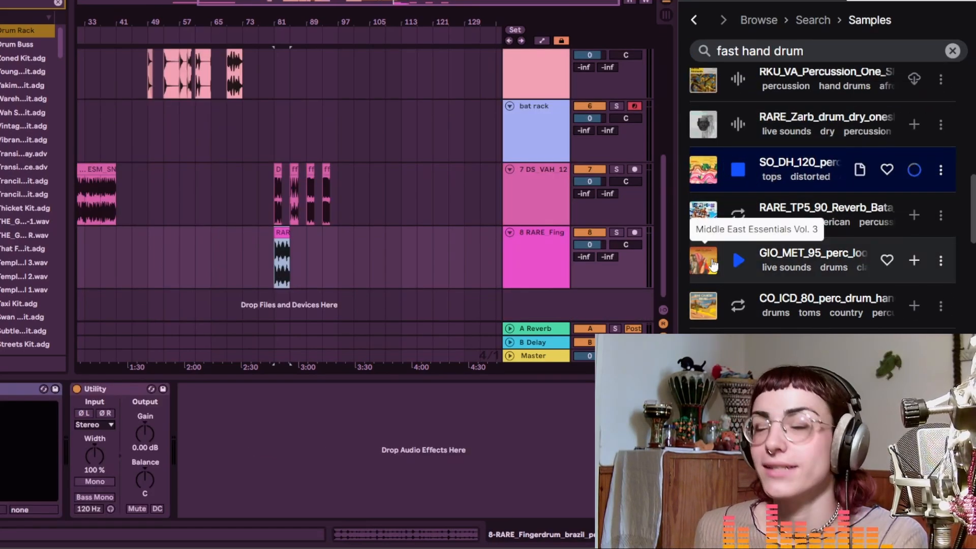
pyautogui.scroll(-5, 824, 191)
pyautogui.click(742, 193)
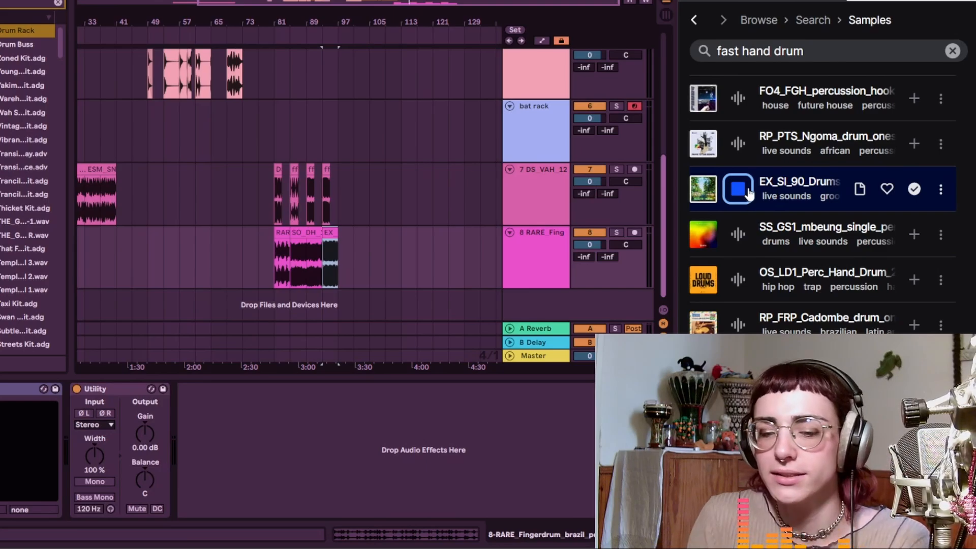
# - Search for "fast cajon" and place percussion loops such as ESM_OD_100_perc_loop on the cajon track from bar 81
pyautogui.moveTo(733, 51); pyautogui.dragTo(823, 45)
pyautogui.write('cajon')
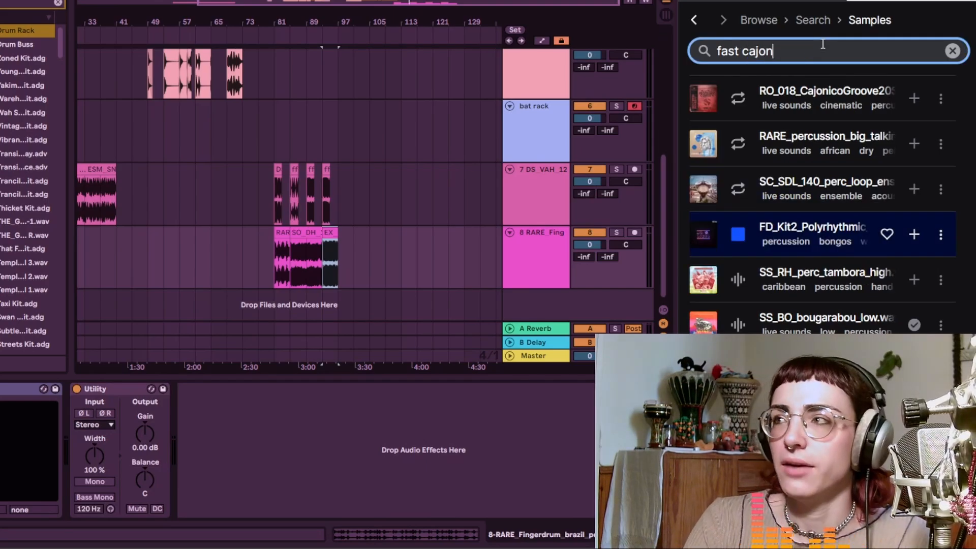
pyautogui.press('Return')
pyautogui.click(827, 220)
pyautogui.click(738, 319)
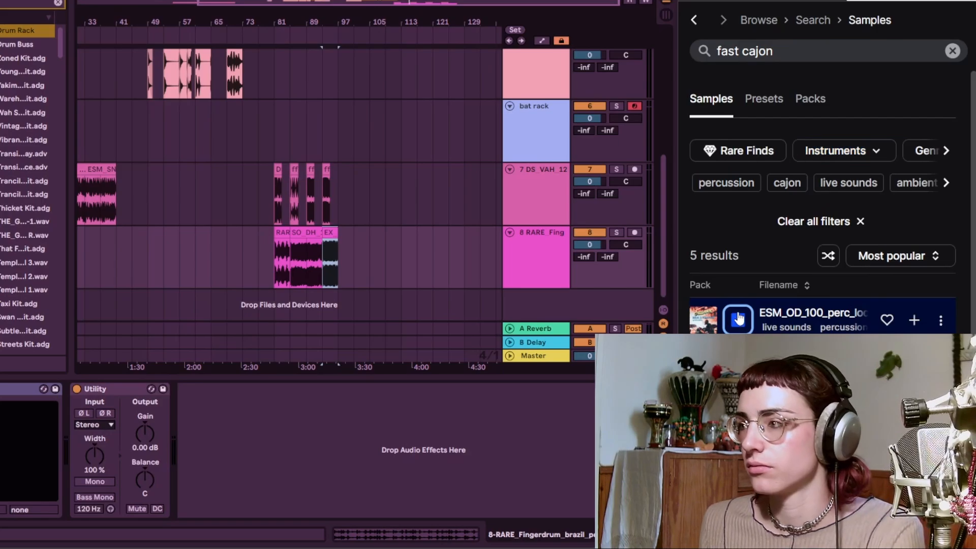
pyautogui.scroll(-1, 755, 305)
pyautogui.moveTo(485, 232); pyautogui.dragTo(541, 227)
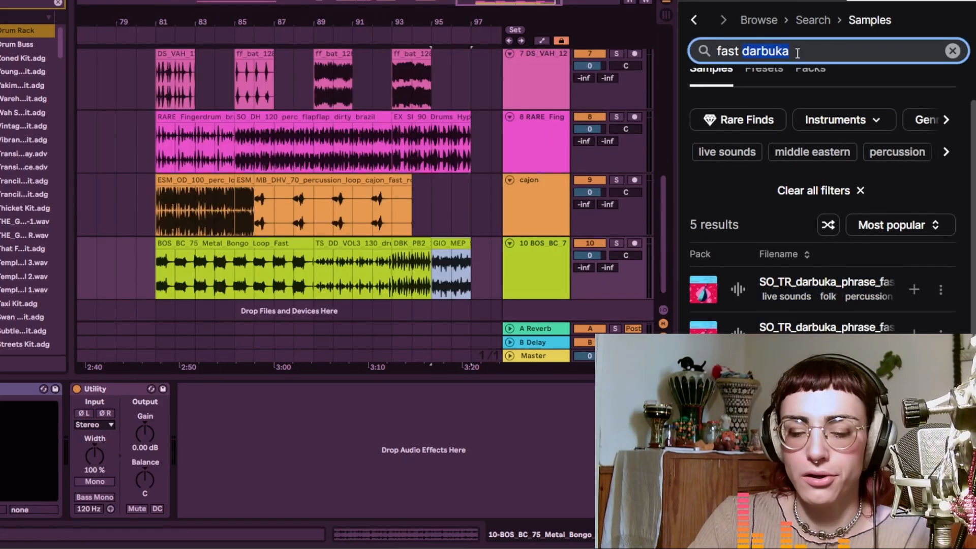
# - Replace the darbuka search with "flute" and refine it to "flute attack"
pyautogui.hotkey('alt', 'BackSpace')
pyautogui.write('flute')
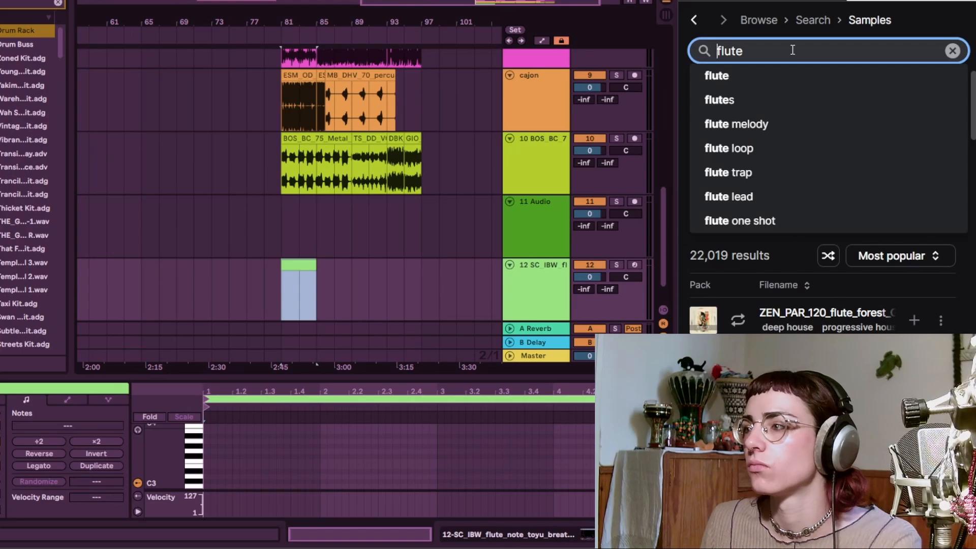
pyautogui.write('attack')
pyautogui.press('Return')
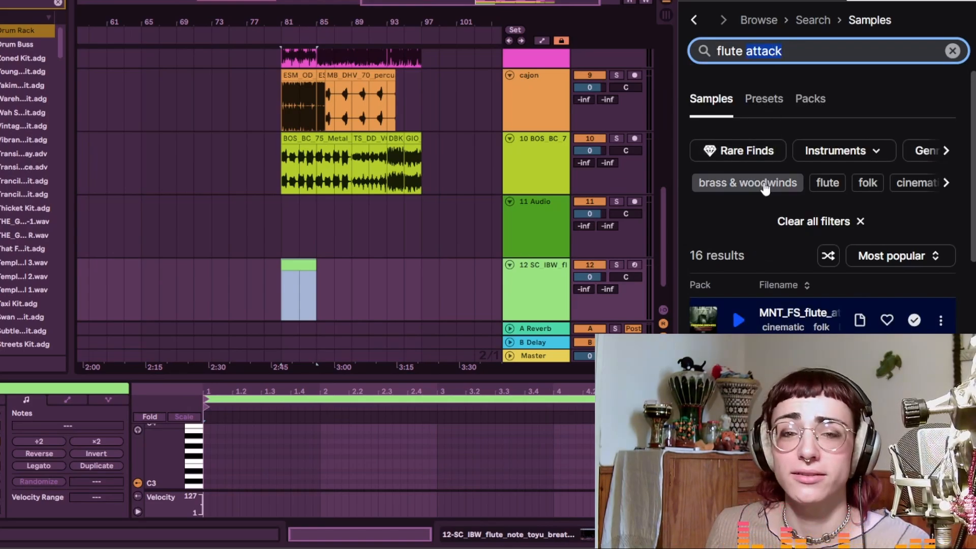
# - Audition the MNT_FS_flute_attacks samples and line them up on audio track 11 from bar 81
pyautogui.click(739, 328)
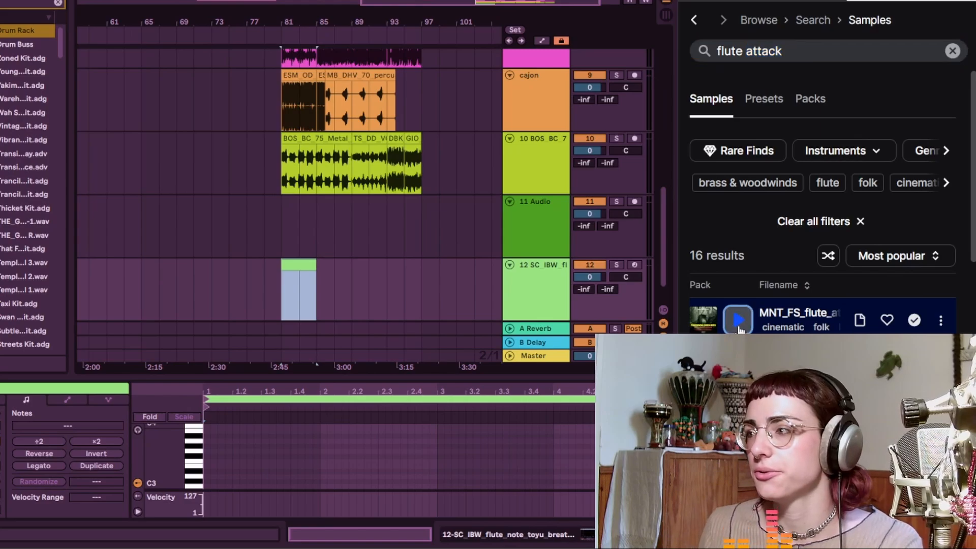
pyautogui.click(516, 222)
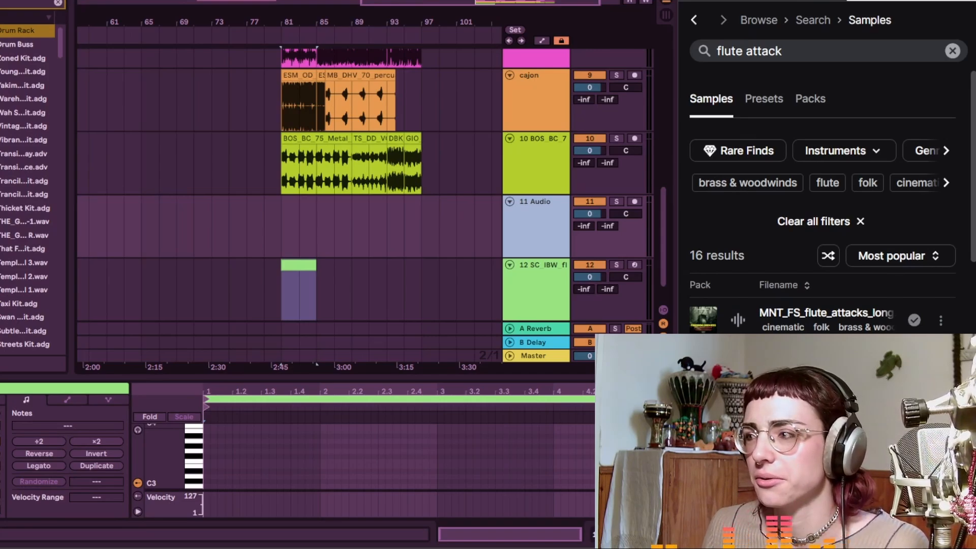
pyautogui.scroll(-2, 823, 203)
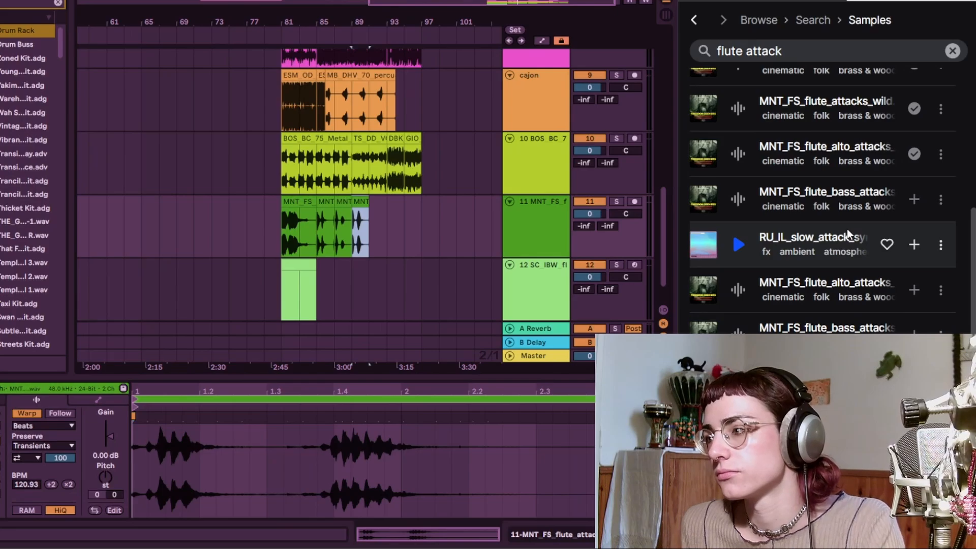
pyautogui.click(845, 342)
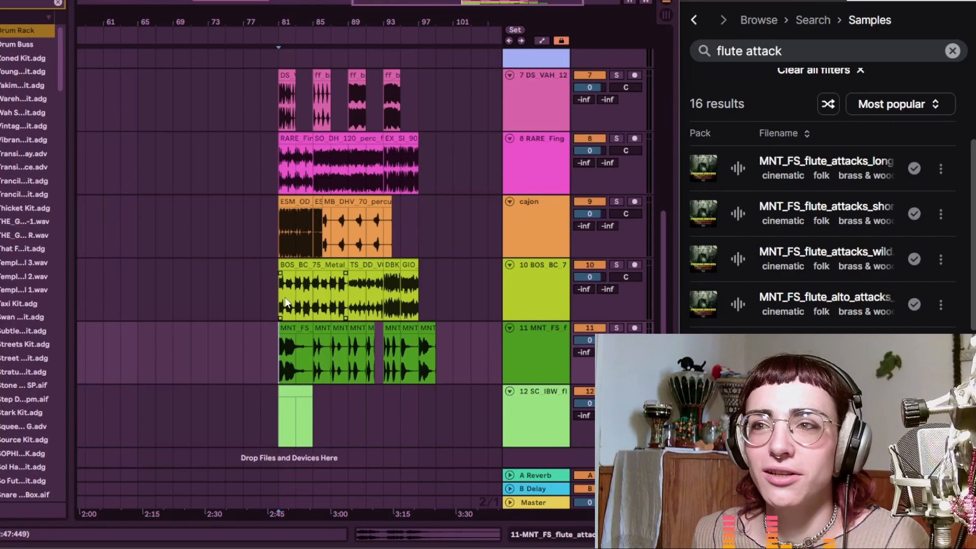
# - Search the sample library for freezing sounds with "ice over"
pyautogui.click(766, 50)
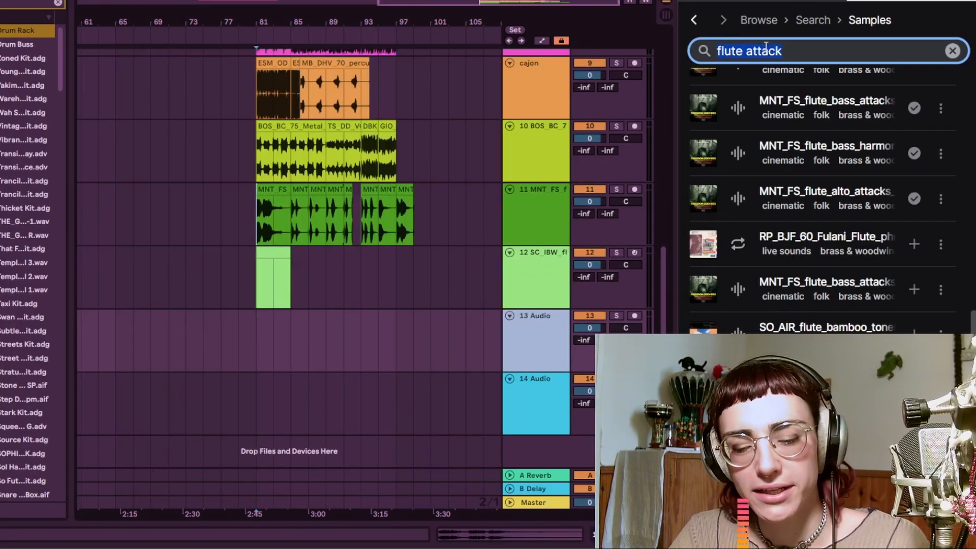
pyautogui.write('turn into')
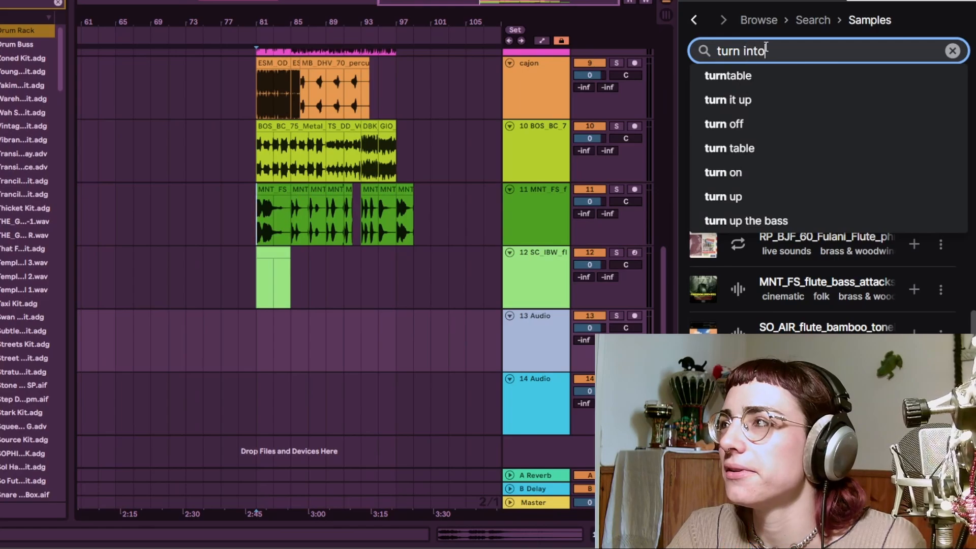
pyautogui.hotkey('ctrl', 'a')
pyautogui.write('ice')
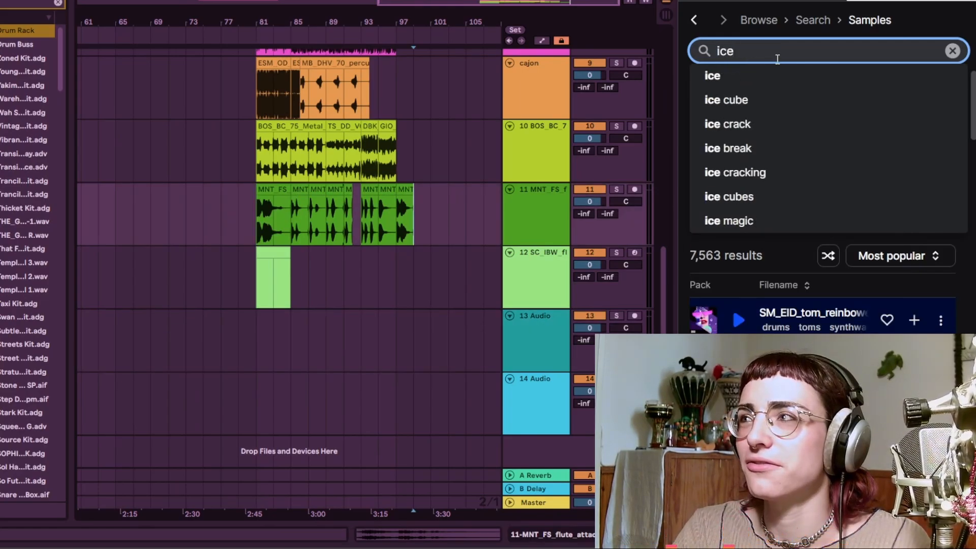
pyautogui.write(' over')
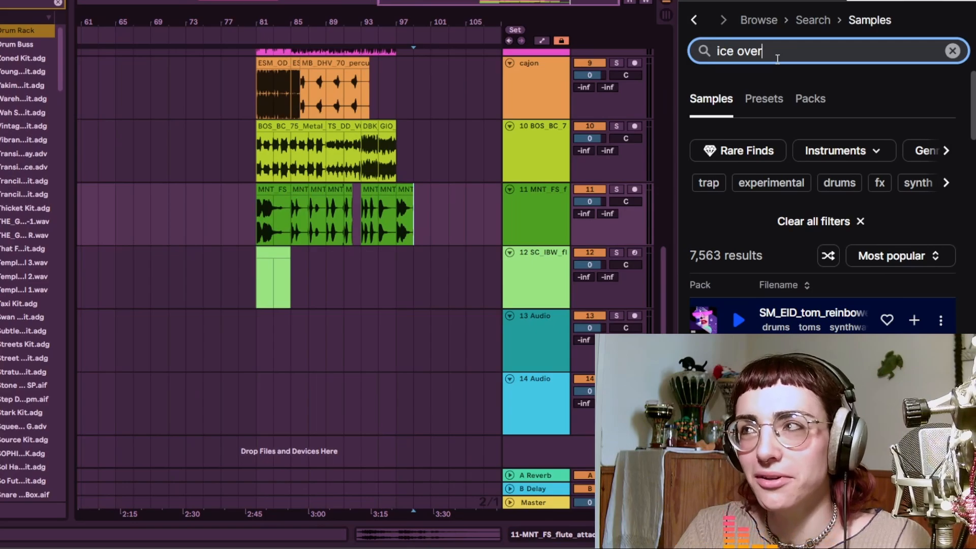
pyautogui.press('Return')
# - Search the sample library for "turn to stone"
pyautogui.click(811, 57)
pyautogui.hotkey('ctrl', 'a')
pyautogui.write('turn to stone')
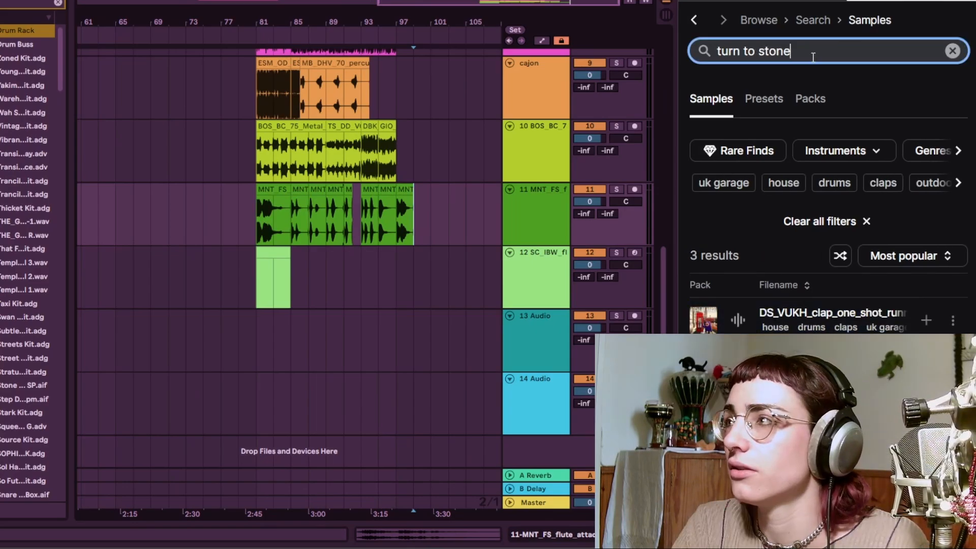
pyautogui.press('Return')
# - Search the sample library for "ice spreading"
pyautogui.click(813, 58)
pyautogui.hotkey('ctrl', 'a')
pyautogui.write('ice sp')
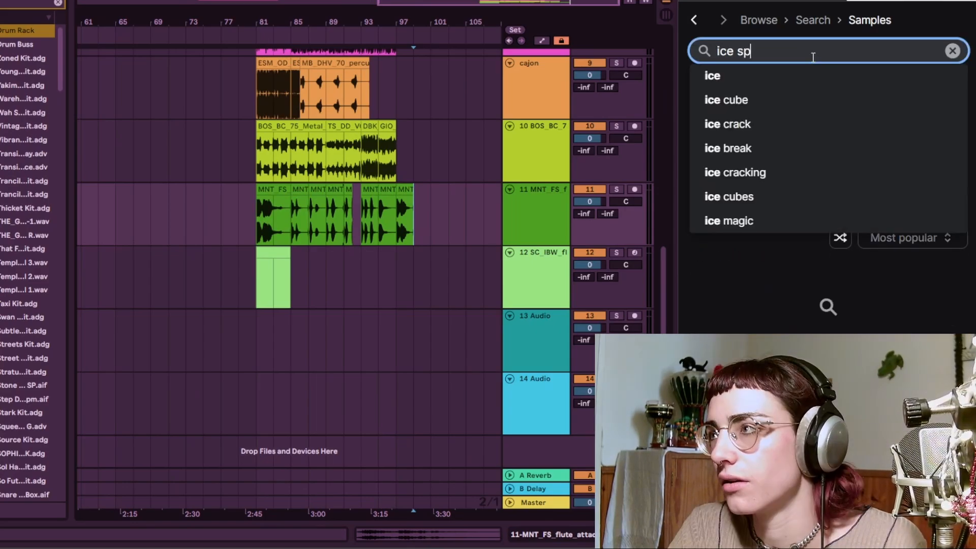
pyautogui.write('reading')
pyautogui.press('Return')
# - Search for "ice foley" and place the FF_SFXT_foley_ice and ESM_EMDP1_fx_foley samples on track 13
pyautogui.doubleClick(808, 51)
pyautogui.press('BackSpace')
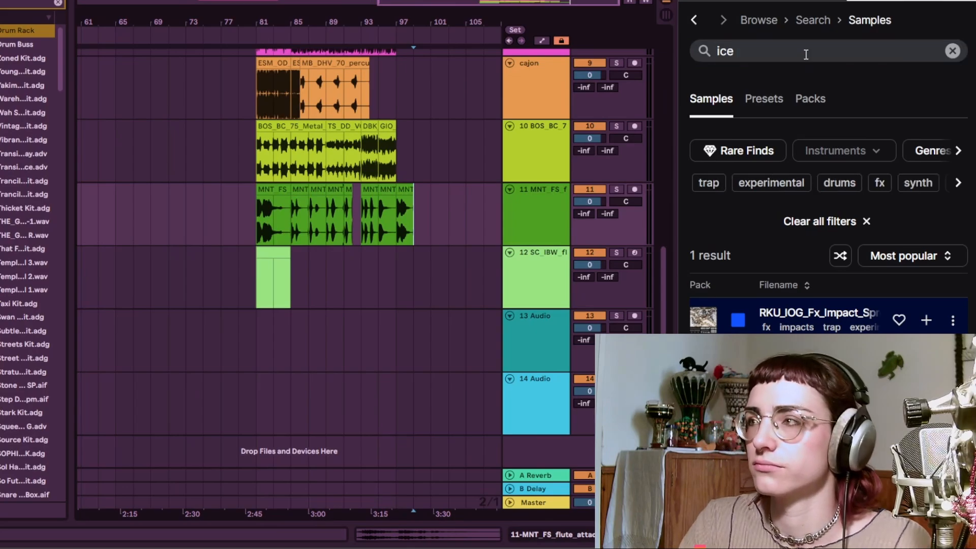
pyautogui.press('Return')
pyautogui.click(893, 49)
pyautogui.write('foley')
pyautogui.press('Return')
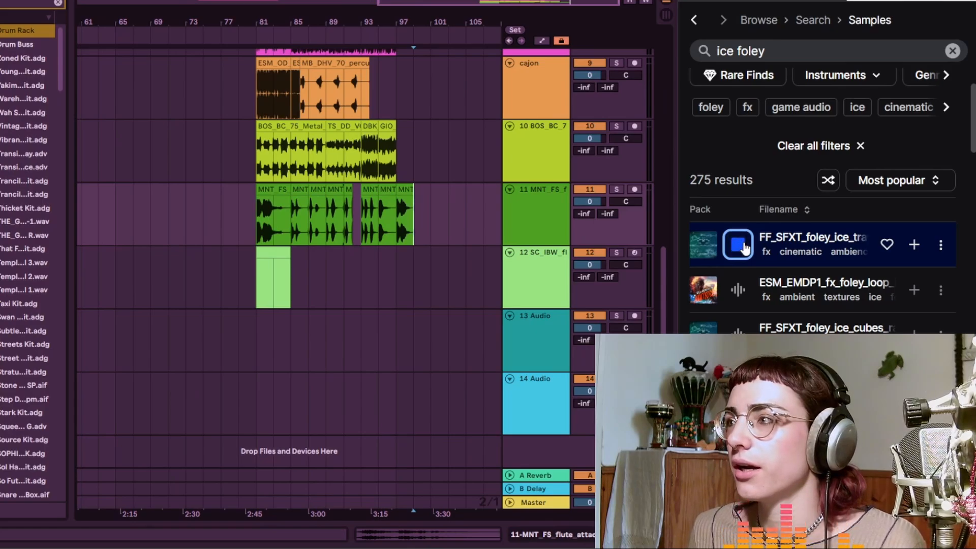
pyautogui.press('Down')
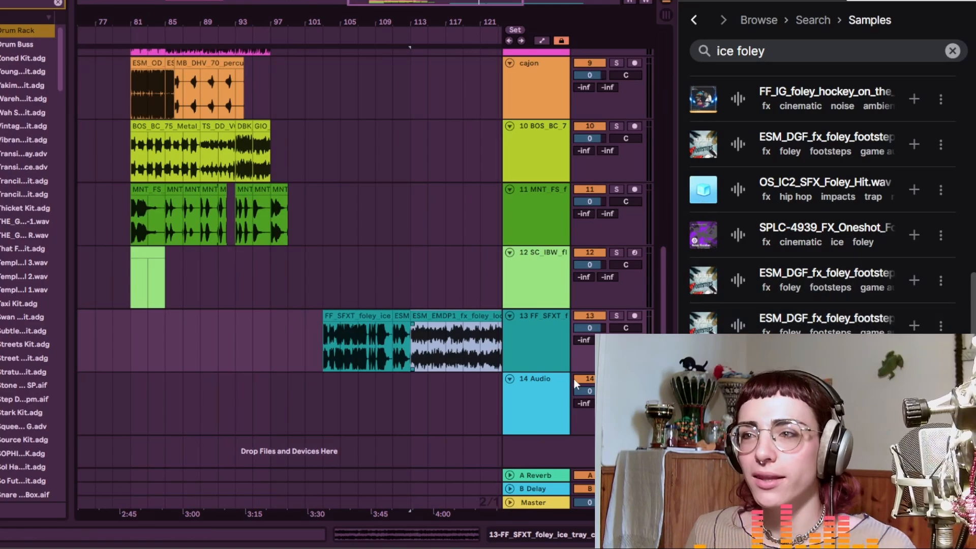
pyautogui.moveTo(477, 350); pyautogui.dragTo(545, 366)
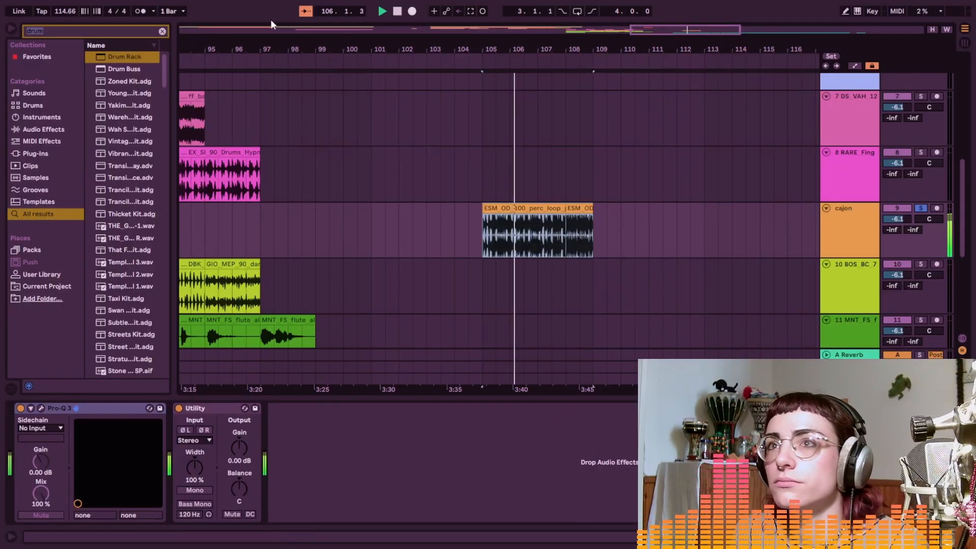
# - Turn off playback following and duplicate the four-bar cajon clips at bar 105 so they run to bar 113
pyautogui.click(306, 11)
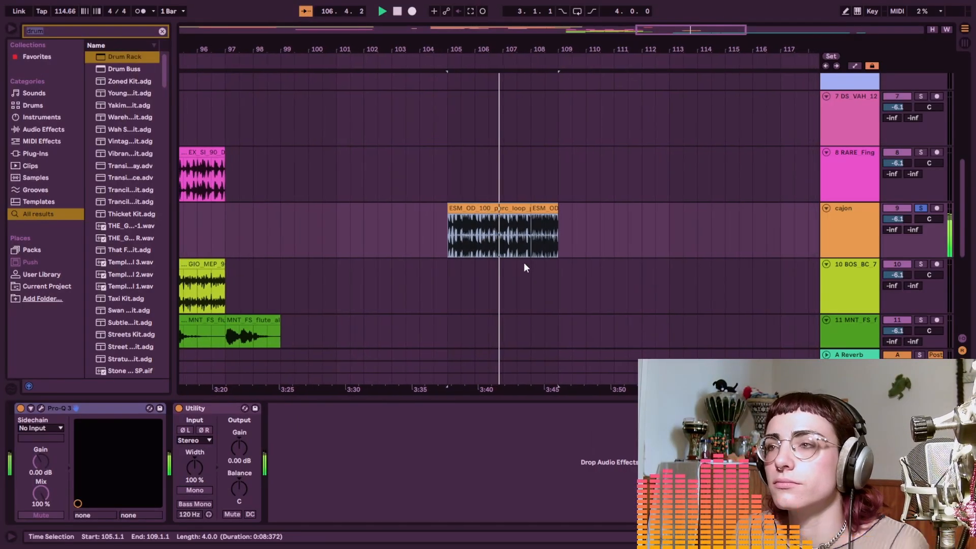
pyautogui.click(542, 219)
pyautogui.scroll(3, 558, 205)
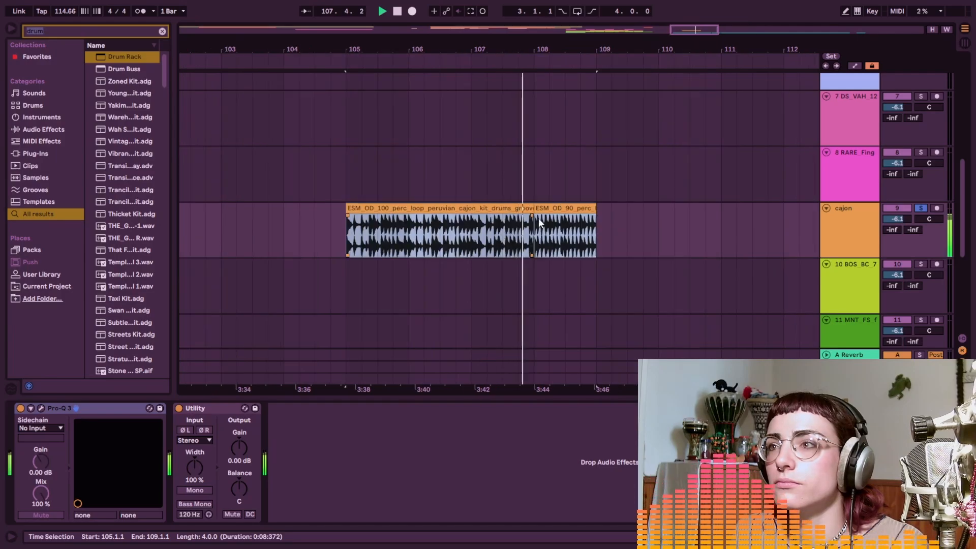
pyautogui.hotkey('ctrl', 'd')
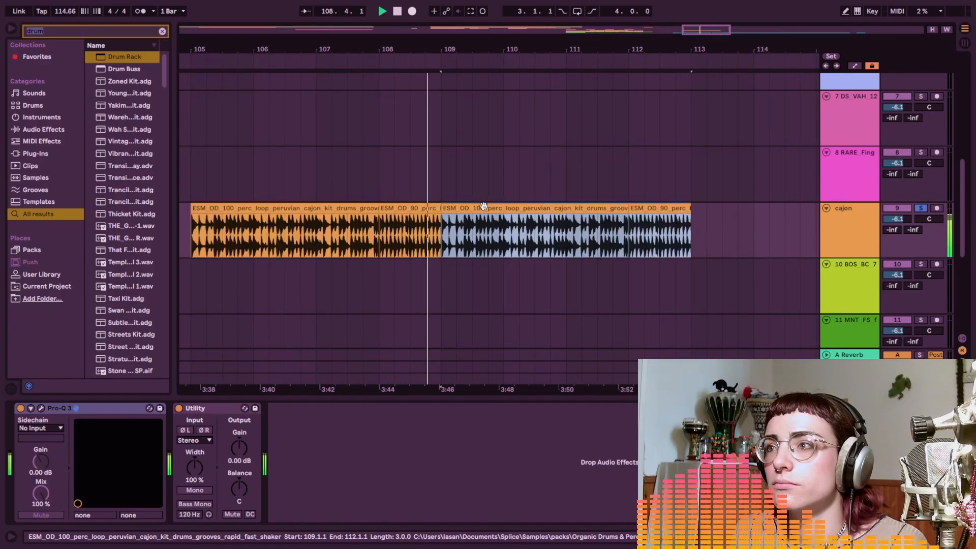
pyautogui.scroll(-5, 519, 223)
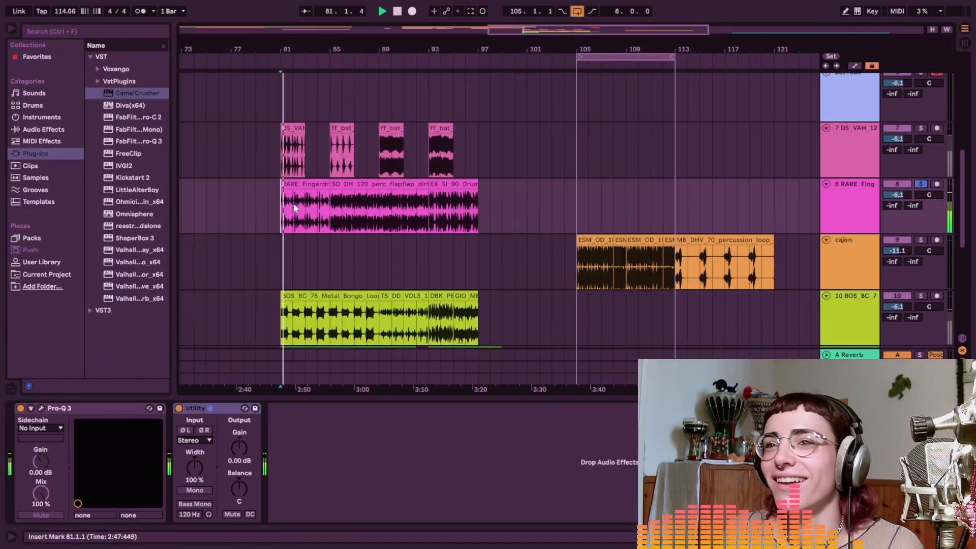
# - Reuse the RARE_Fingerdrum loop from bar 81 at bar 105 and pan track 8 to 36R
pyautogui.moveTo(293, 207); pyautogui.dragTo(331, 207)
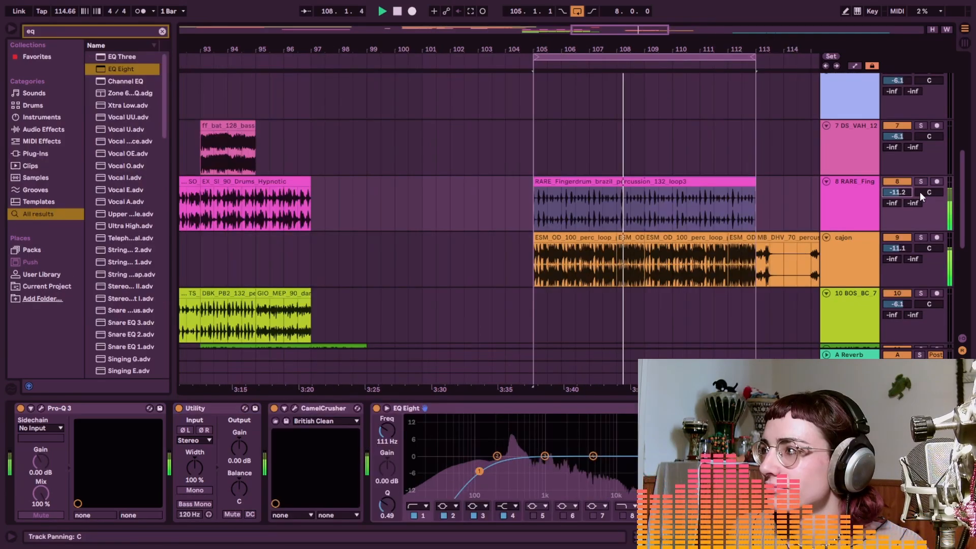
pyautogui.moveTo(921, 196); pyautogui.dragTo(921, 181)
# - Set the warp mode of the RARE_Fingerdrum clip at bar 105 to Pro
pyautogui.doubleClick(610, 181)
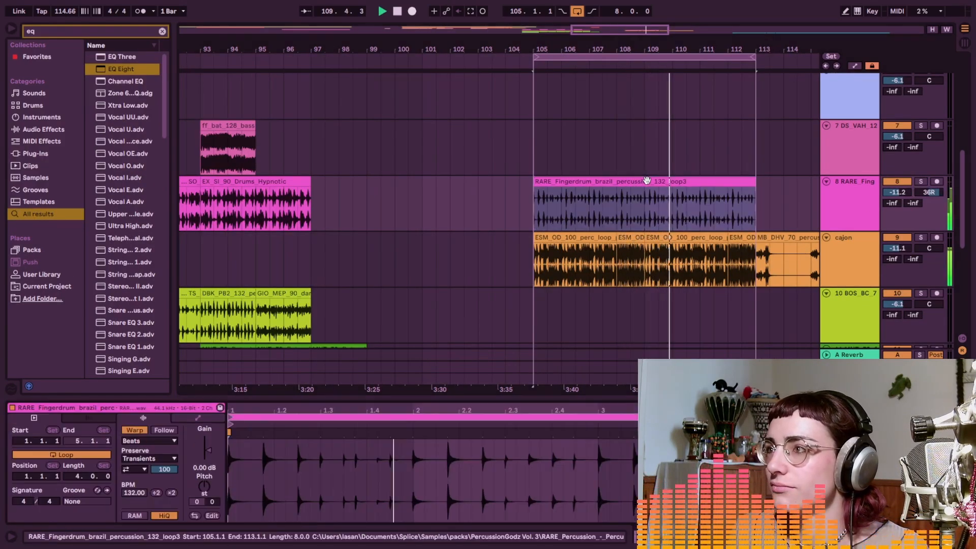
pyautogui.click(149, 440)
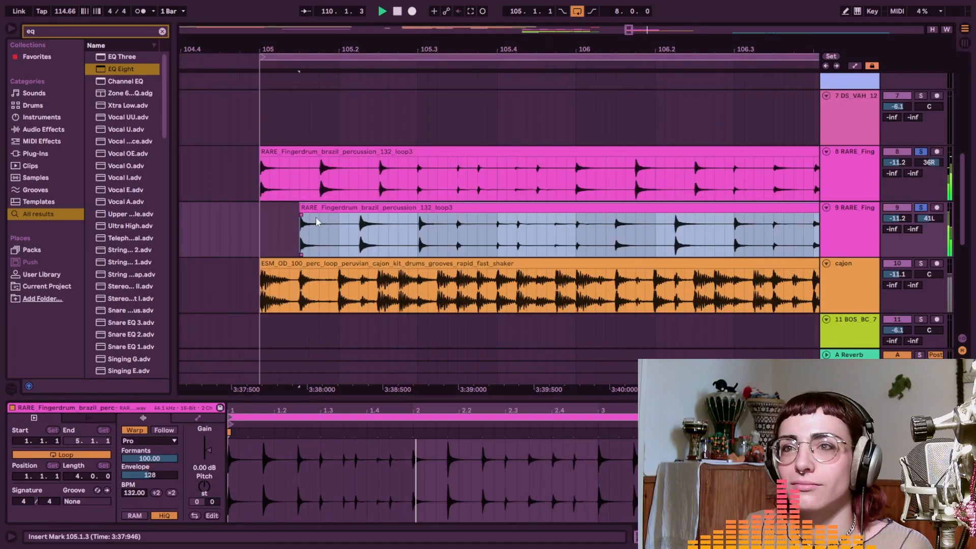
# - Shift the RARE_Fingerdrum clip on track 9 so it starts at 104.4.4, offset from the copy on track 8
pyautogui.moveTo(316, 222); pyautogui.dragTo(303, 218)
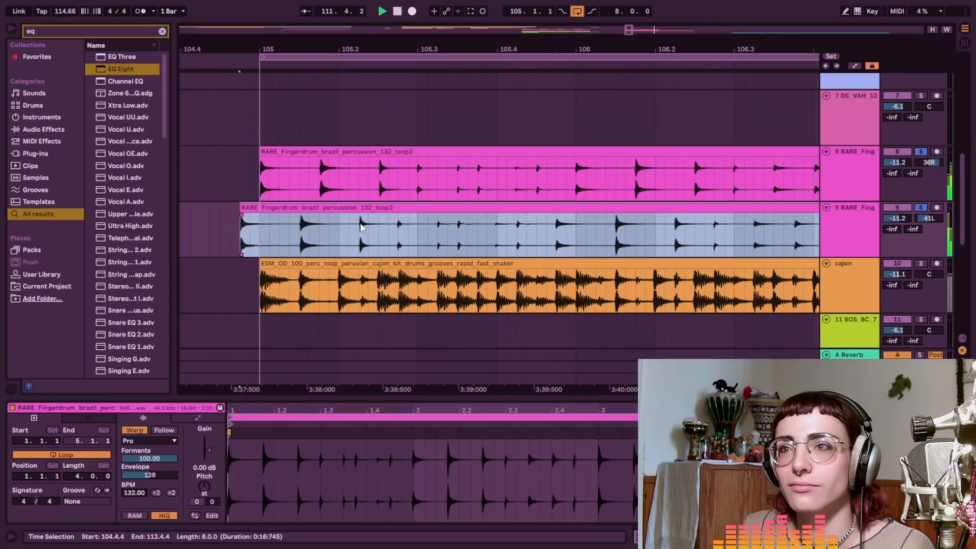
pyautogui.hscroll(-2, 361, 227)
pyautogui.scroll(3, 456, 208)
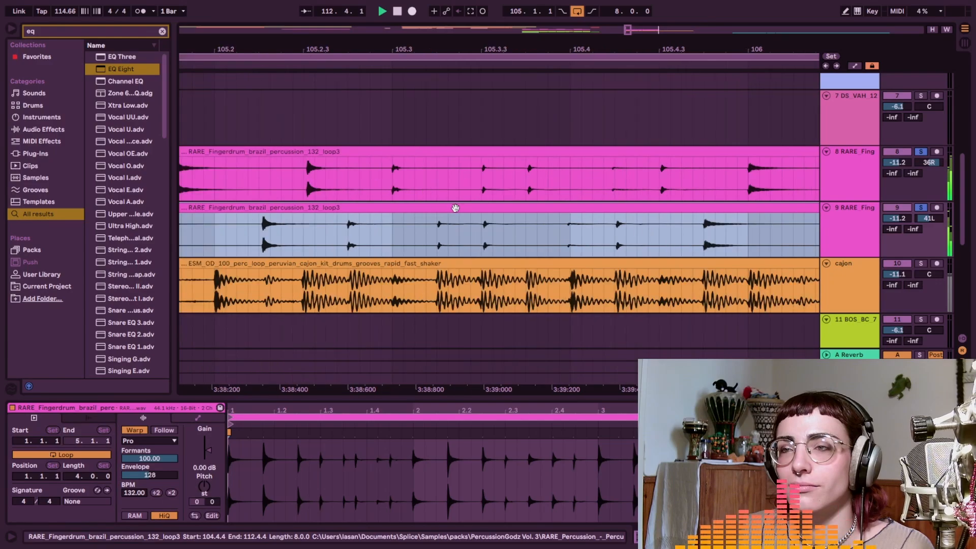
pyautogui.scroll(-3, 478, 207)
pyautogui.scroll(-2, 425, 241)
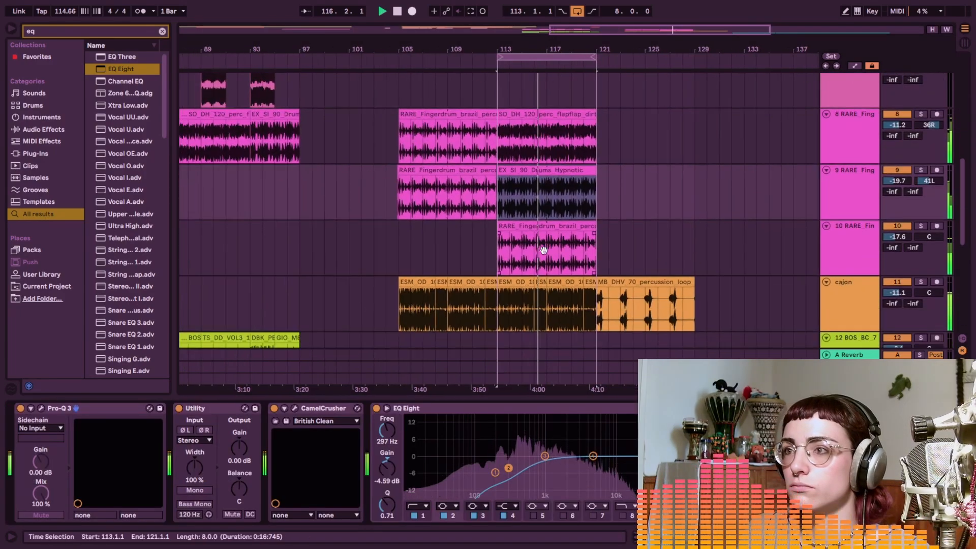
# - Set a 16-bar loop over the empty cajon section from bar 121 to bar 137
pyautogui.click(539, 264)
pyautogui.scroll(-3, 539, 264)
pyautogui.hscroll(-2, 539, 264)
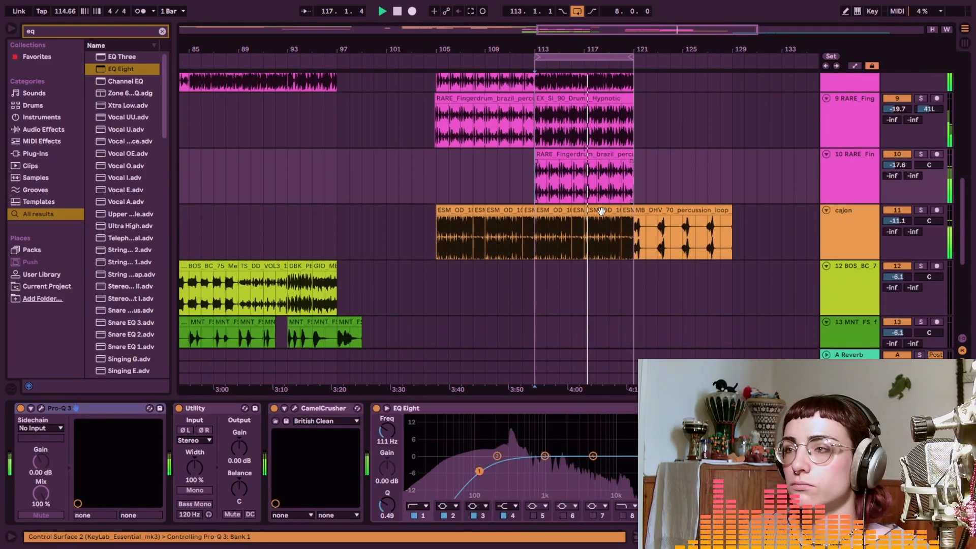
pyautogui.scroll(1, 642, 207)
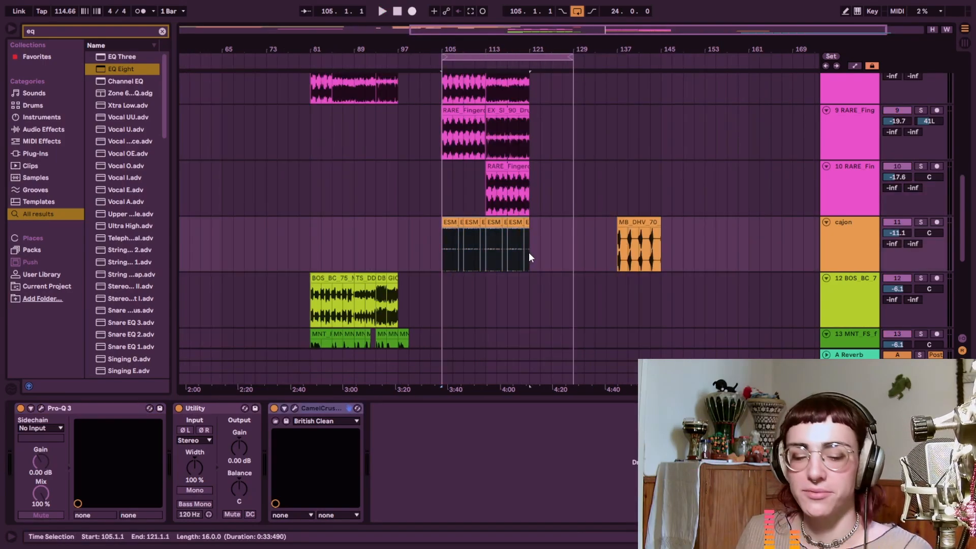
pyautogui.moveTo(528, 256); pyautogui.dragTo(616, 256)
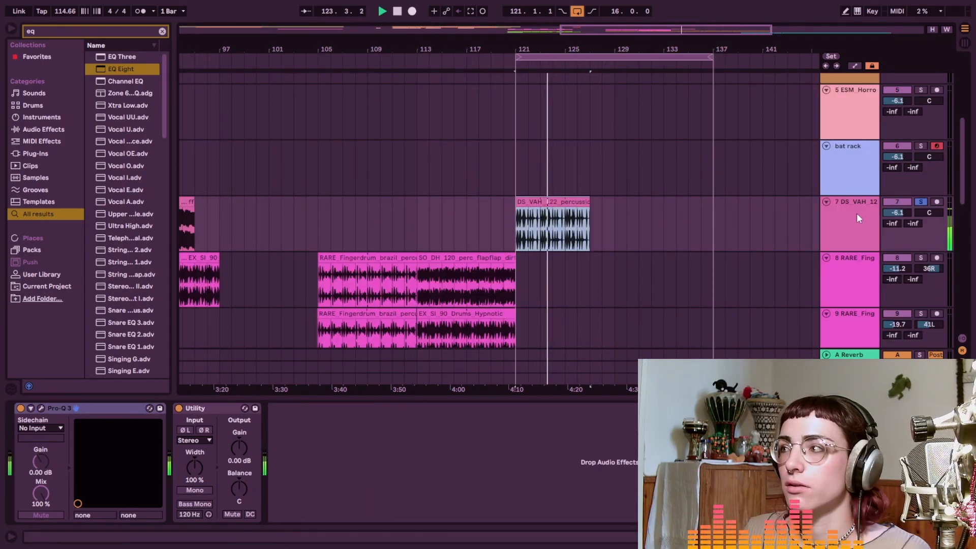
# - Pan track 7 to 15R and extend the DS_VAH_122_percussion_djembe_bat clip from bar 121 to bar 137
pyautogui.moveTo(931, 214); pyautogui.dragTo(933, 217)
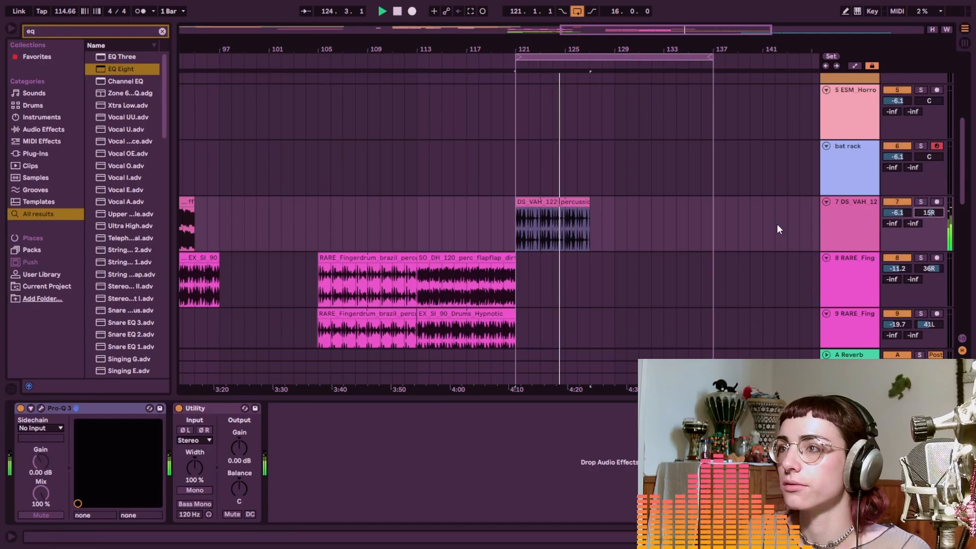
pyautogui.moveTo(589, 214); pyautogui.dragTo(714, 204)
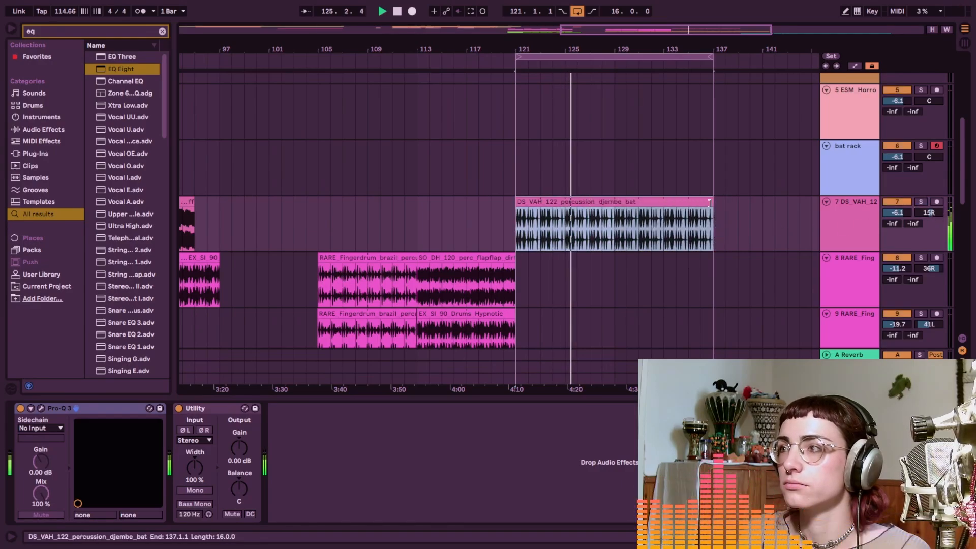
pyautogui.doubleClick(698, 200)
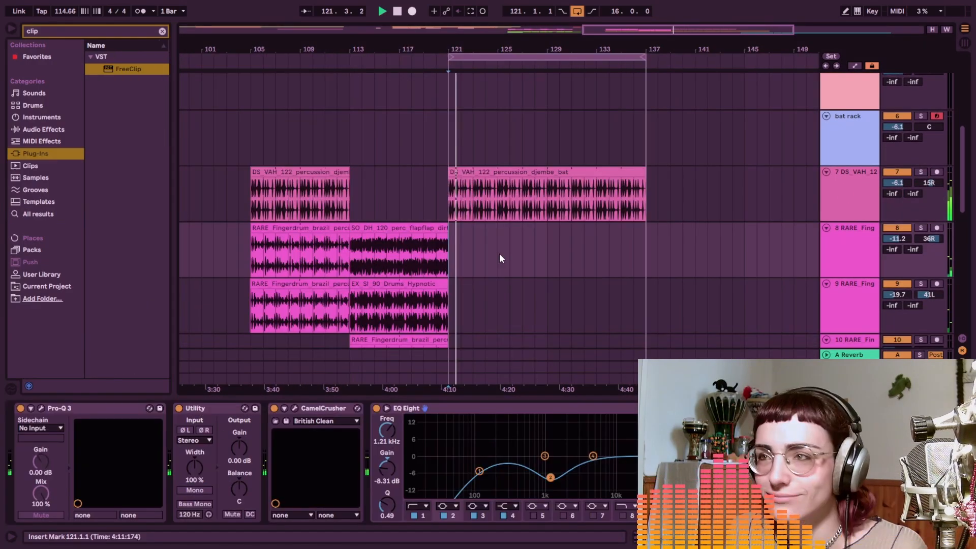
# - Add FreeClip and CamelCrusher to the djembe track 7 and close the CamelCrusher window
pyautogui.moveTo(499, 254); pyautogui.dragTo(575, 235)
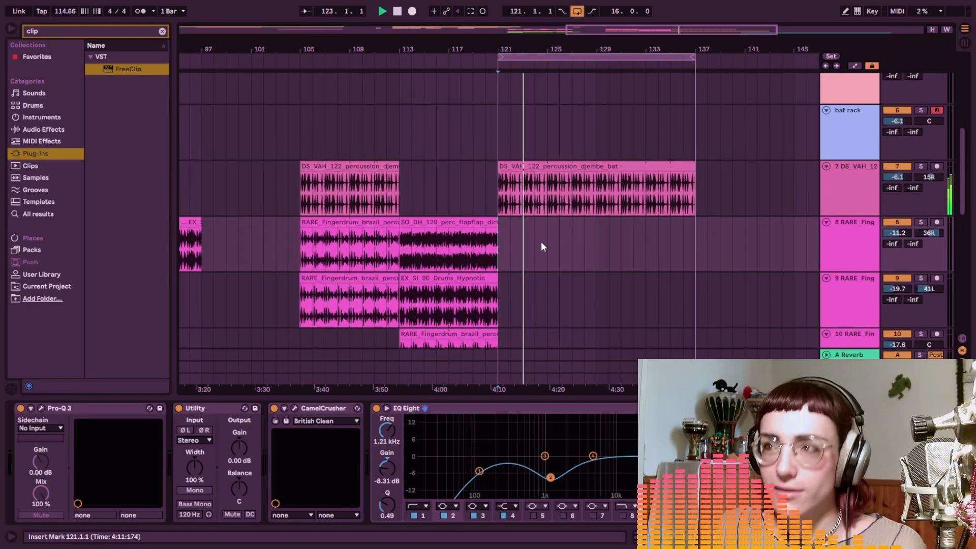
pyautogui.click(862, 202)
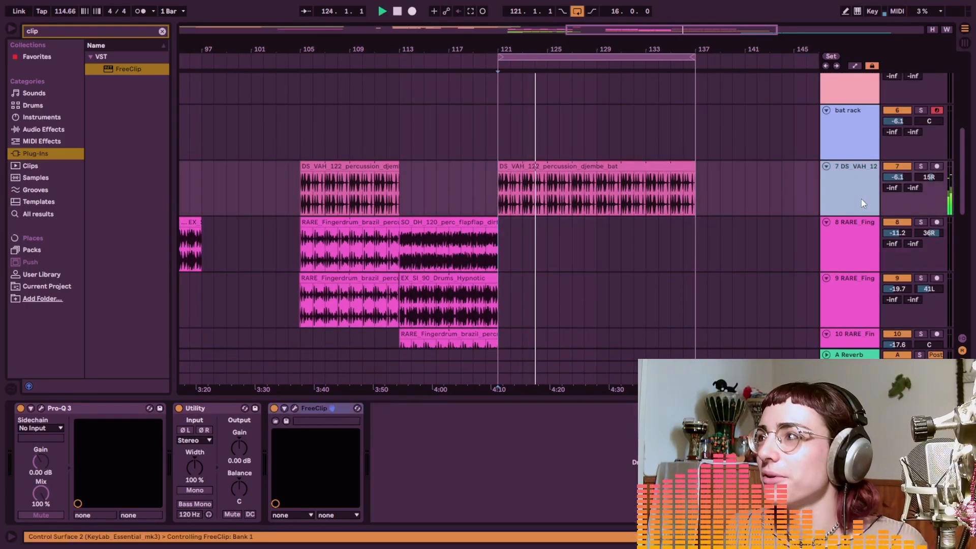
pyautogui.click(315, 408)
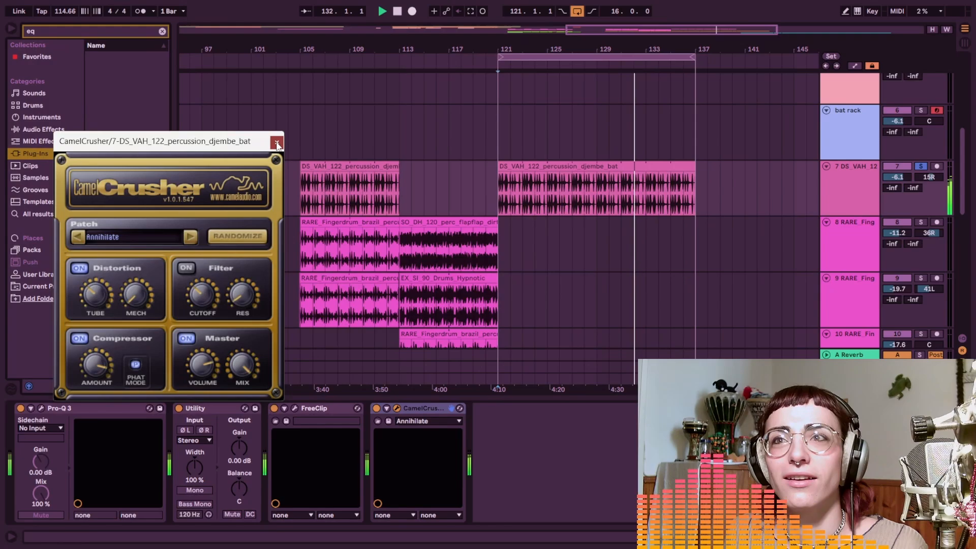
pyautogui.click(277, 143)
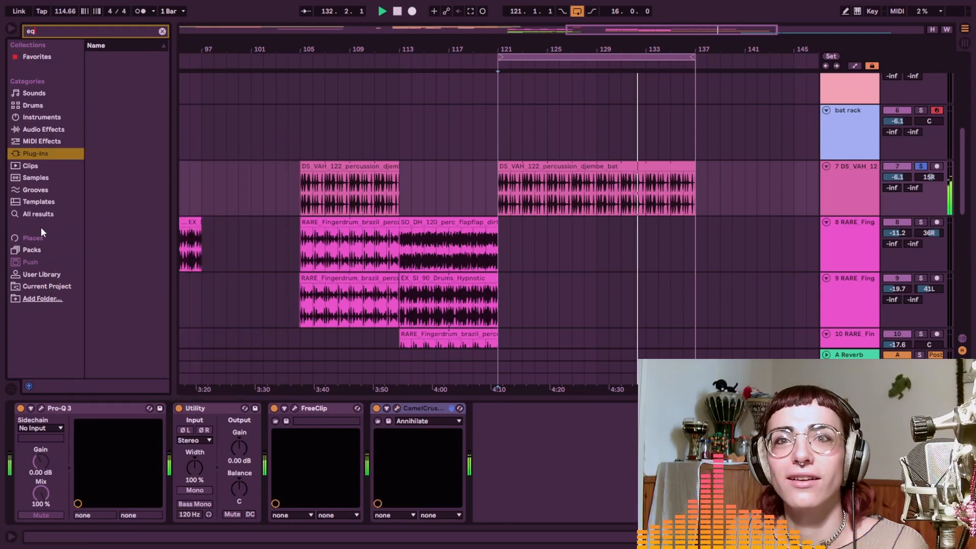
# - Add EQ Eight to track 7 and make band 1 a low cut at 220 Hz with a Q of 0.69
pyautogui.click(40, 214)
pyautogui.doubleClick(133, 68)
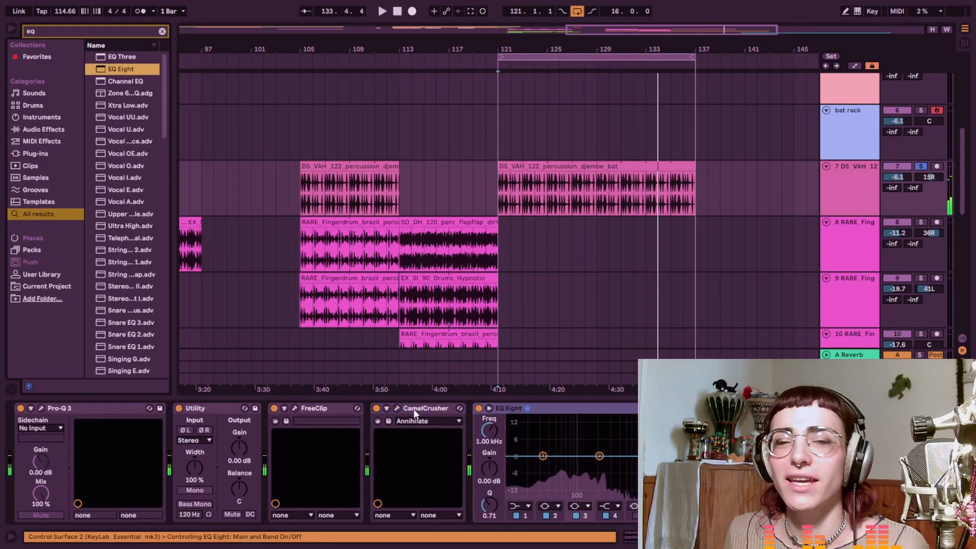
pyautogui.click(525, 502)
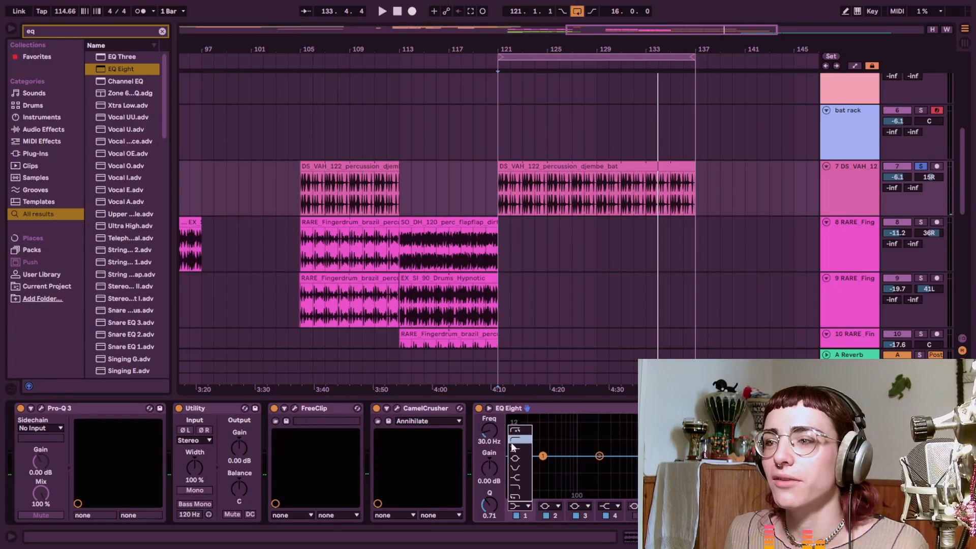
pyautogui.moveTo(543, 466); pyautogui.dragTo(583, 468)
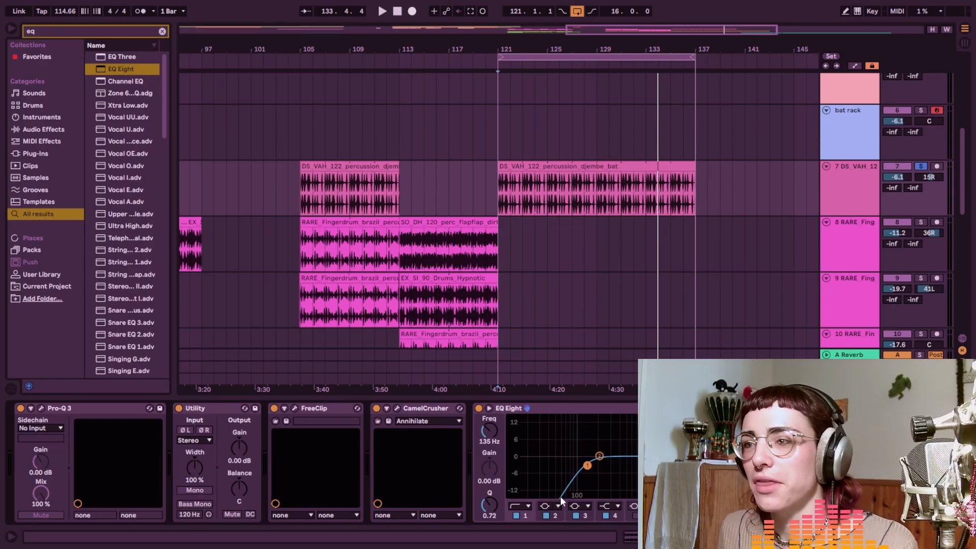
pyautogui.press('space')
pyautogui.moveTo(588, 467); pyautogui.dragTo(591, 469)
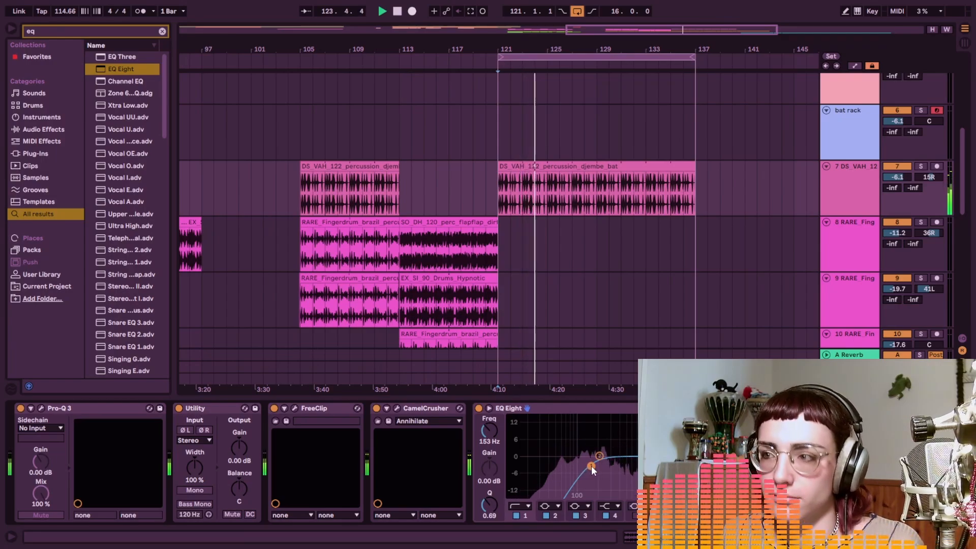
pyautogui.moveTo(591, 466); pyautogui.dragTo(602, 462)
# - Reuse the ff_bat_128_drum_loop_caterpillar_percussion clip from bar 85 on track 5 at bar 113, looped to bar 129
pyautogui.scroll(-2, 313, 170)
pyautogui.click(313, 170)
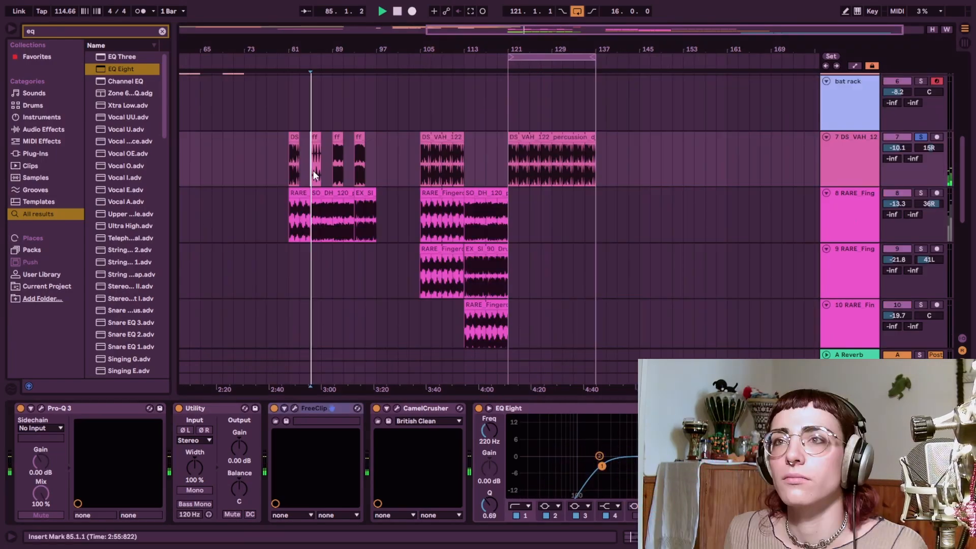
pyautogui.scroll(2, 371, 201)
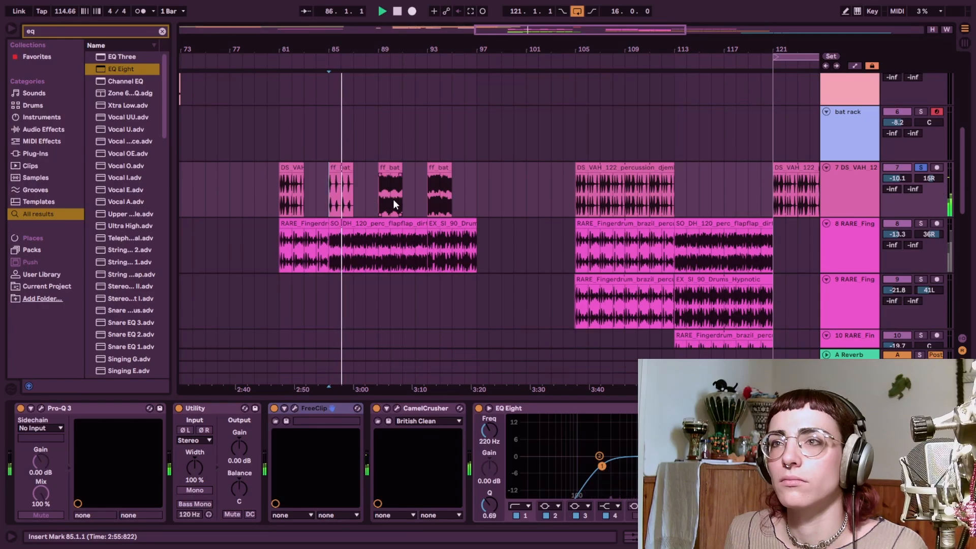
pyautogui.click(343, 192)
pyautogui.hscroll(5, 592, 198)
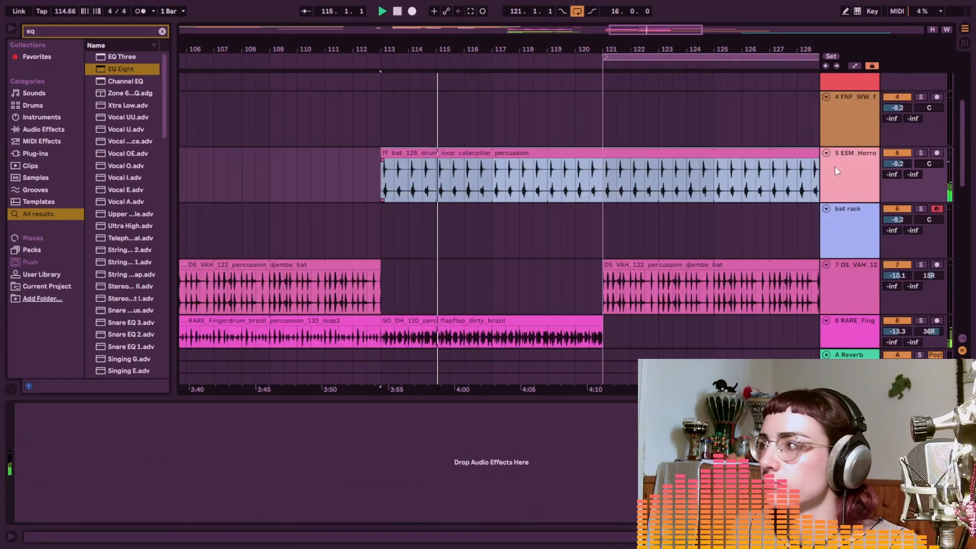
# - Lower track 5 to -14.7 dB and shorten the caterpillar percussion clip to end at bar 121
pyautogui.moveTo(897, 164); pyautogui.dragTo(897, 174)
pyautogui.scroll(-3, 645, 182)
pyautogui.hscroll(5, 646, 184)
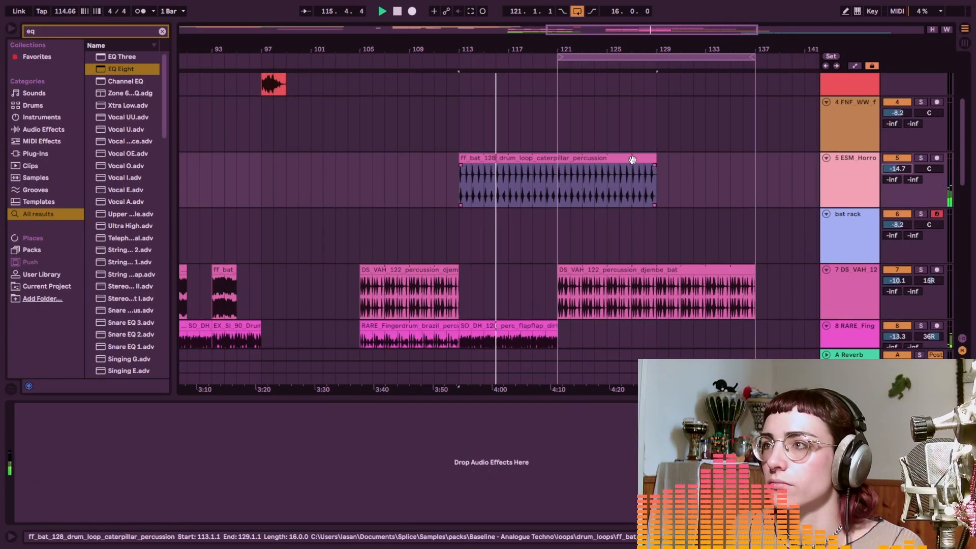
pyautogui.moveTo(655, 167); pyautogui.dragTo(559, 167)
# - Play and examine the caterpillar percussion clip from bar 113 on track 5
pyautogui.scroll(4, 524, 171)
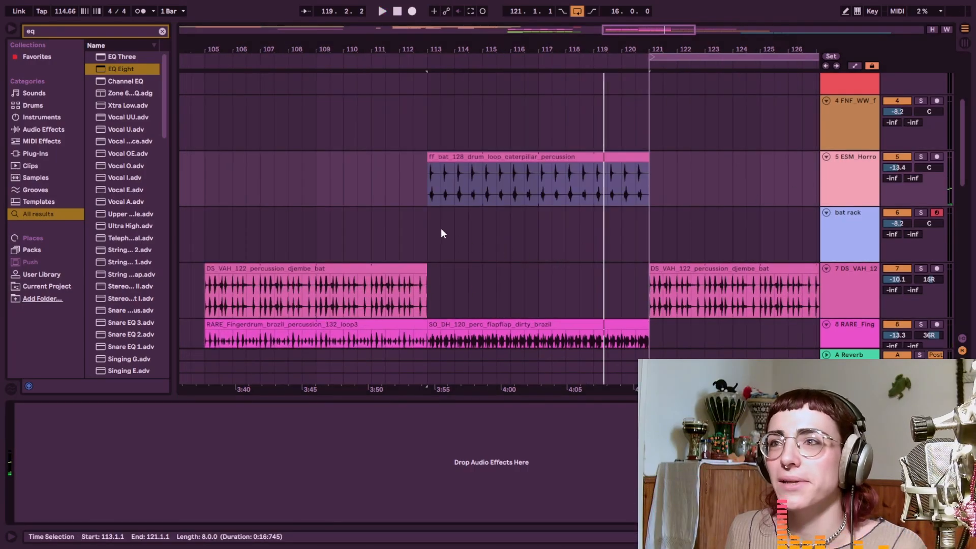
pyautogui.click(426, 194)
pyautogui.scroll(5, 426, 193)
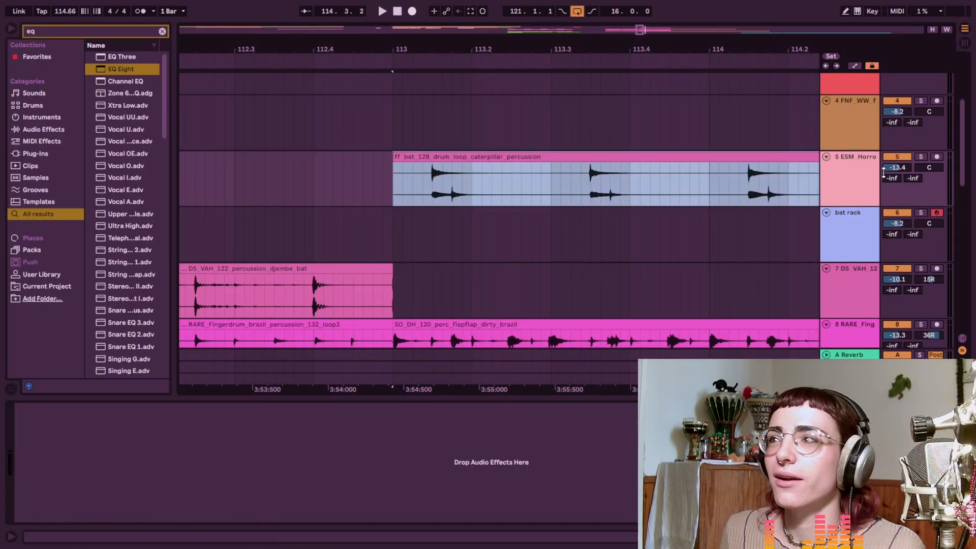
pyautogui.click(855, 176)
pyautogui.press('space')
pyautogui.scroll(-5, 717, 190)
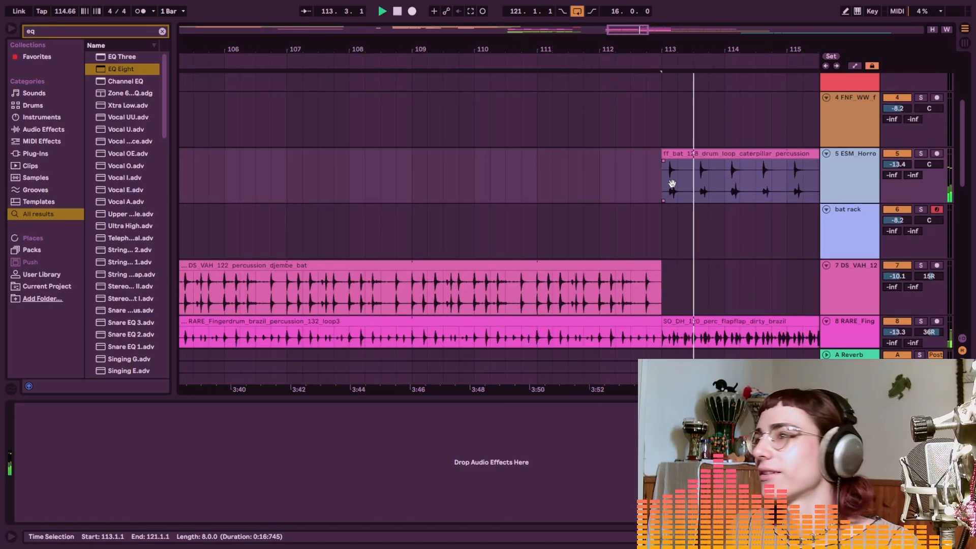
pyautogui.moveTo(705, 185); pyautogui.dragTo(433, 216)
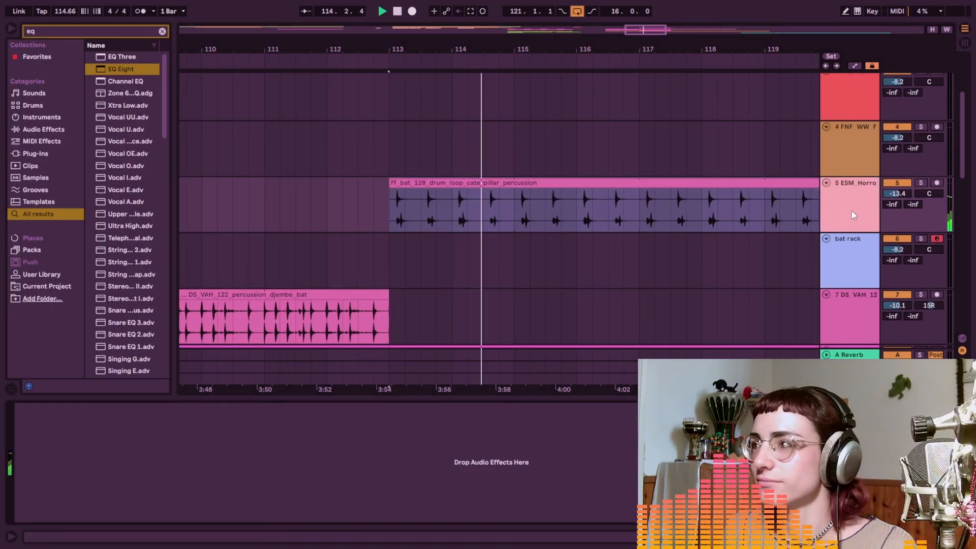
pyautogui.click(481, 220)
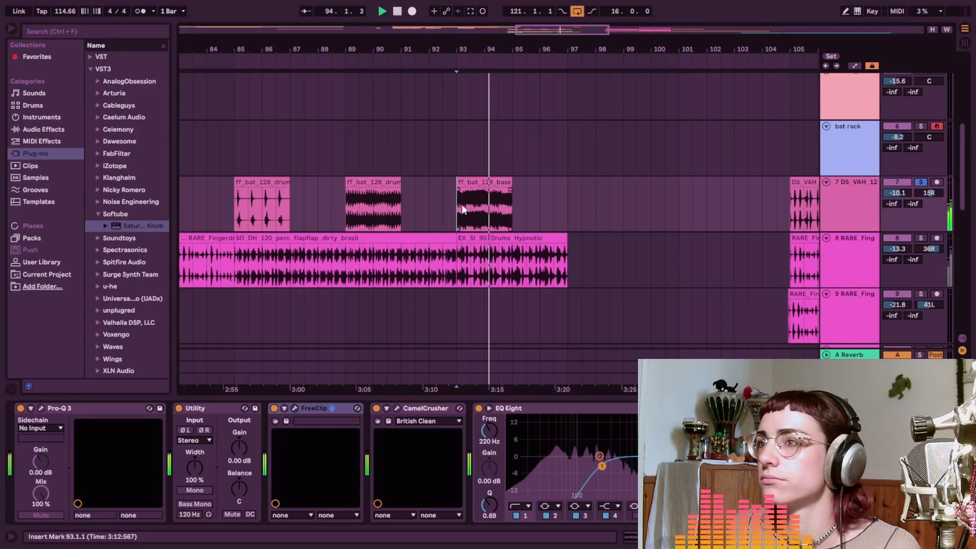
# - Reuse the ff_bat_128_bass_loop_lowly_Gmin clip from bar 93 on track 12 at bar 105, extended to bar 113
pyautogui.scroll(-5, 461, 204)
pyautogui.click(464, 210)
pyautogui.scroll(-5, 504, 196)
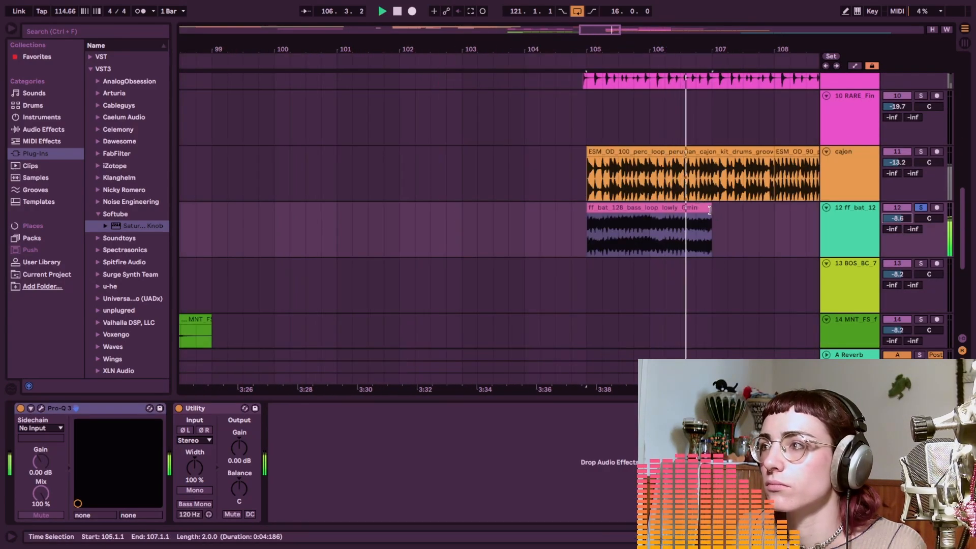
pyautogui.moveTo(709, 209); pyautogui.dragTo(638, 212)
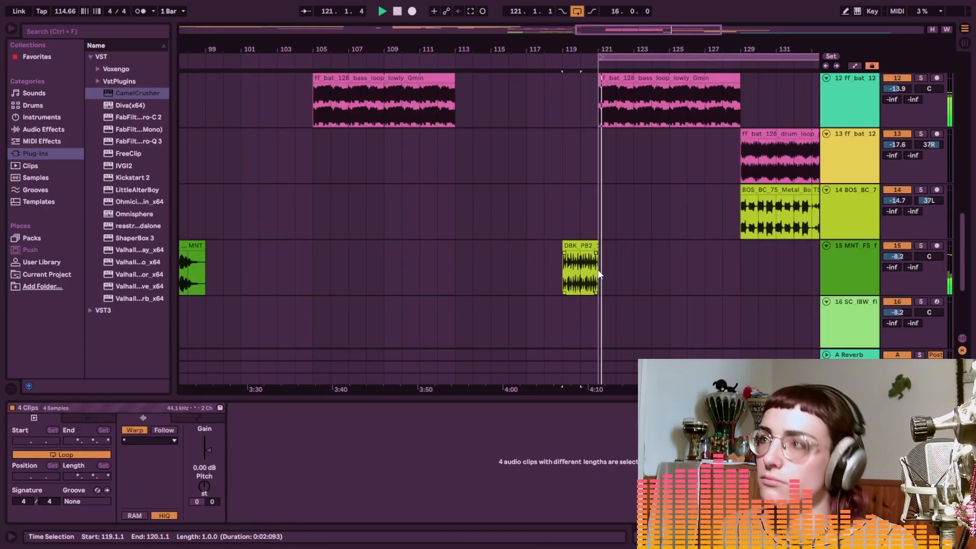
# - Place the insertion point at bar 119 in the caterpillar percussion clip on track 5
pyautogui.scroll(4, 593, 275)
pyautogui.scroll(5, 583, 268)
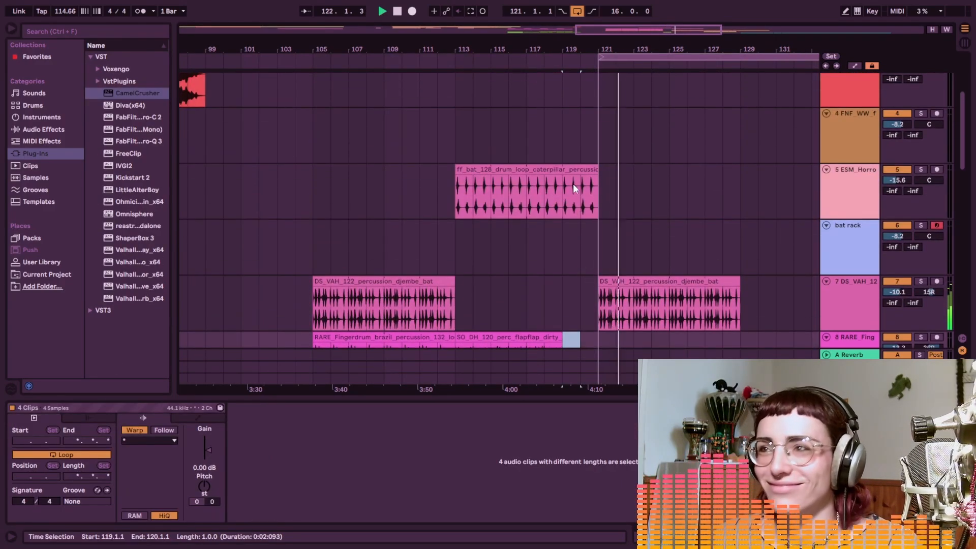
pyautogui.click(561, 193)
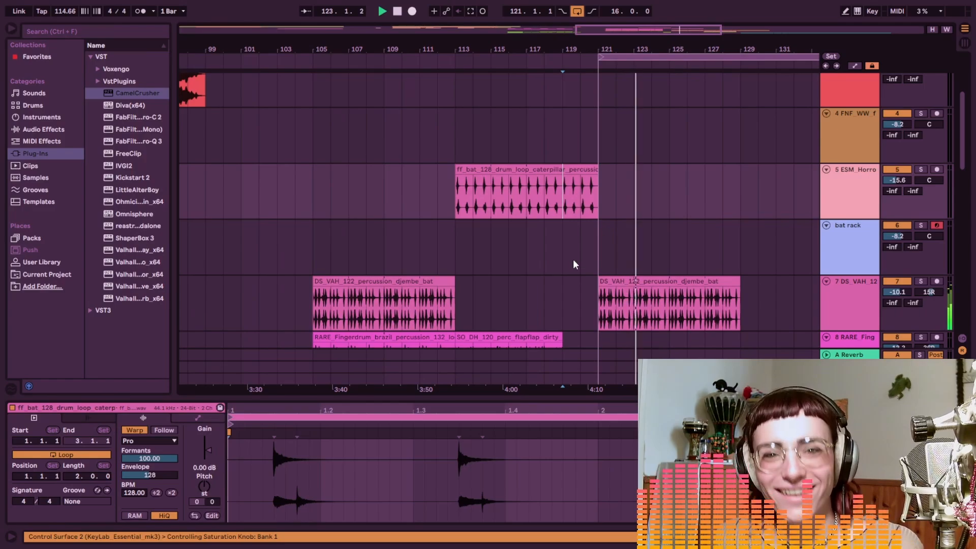
# - End the flute harmonics airy attacks clip on track 16 at bar 107 and paste the MNT_FS_flute_bass_attacks clip right after it
pyautogui.scroll(-5, 575, 272)
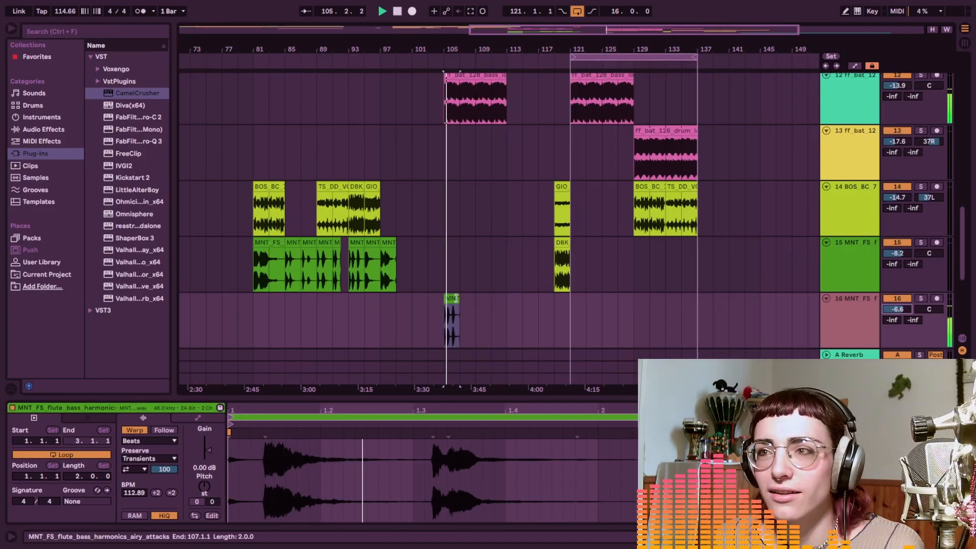
pyautogui.moveTo(452, 305)
pyautogui.mouseDown()
pyautogui.moveTo(487, 306)
pyautogui.moveTo(458, 301)
pyautogui.mouseUp()
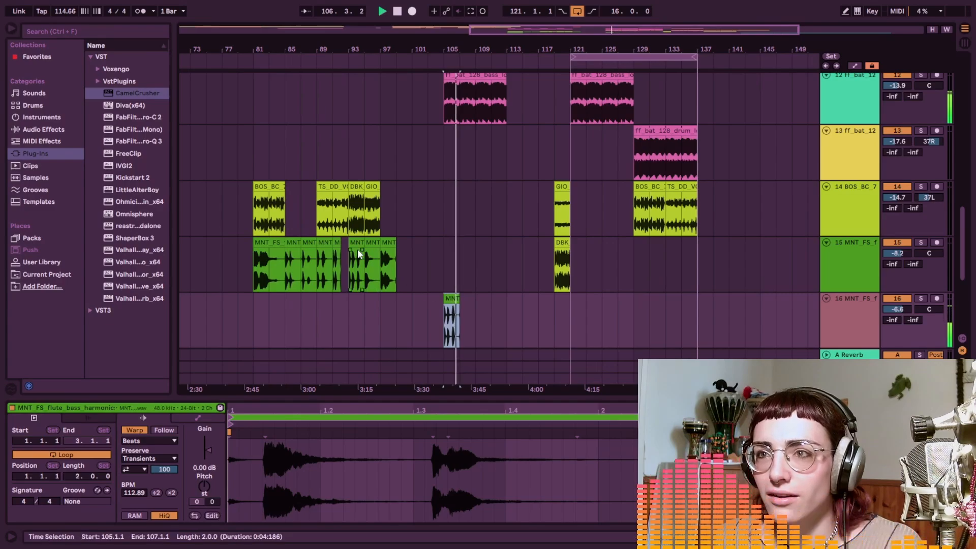
pyautogui.click(337, 243)
pyautogui.click(466, 309)
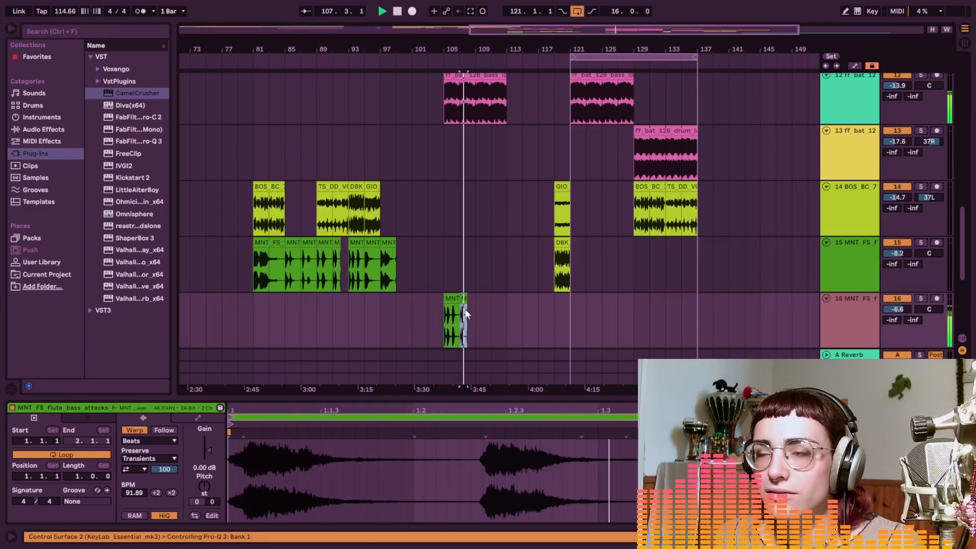
pyautogui.hotkey('ctrl', 'v')
pyautogui.scroll(2, 466, 310)
pyautogui.scroll(-1, 466, 305)
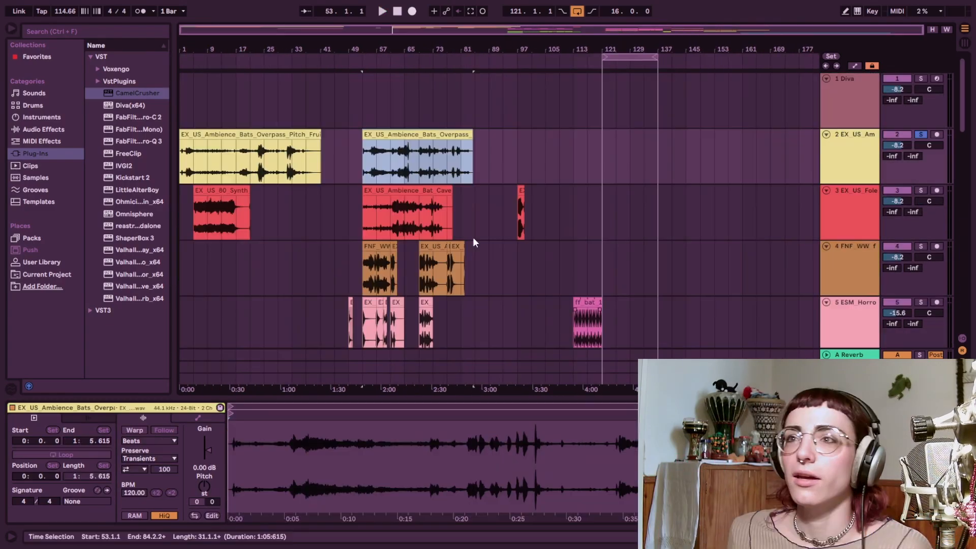
pyautogui.scroll(-10, 590, 218)
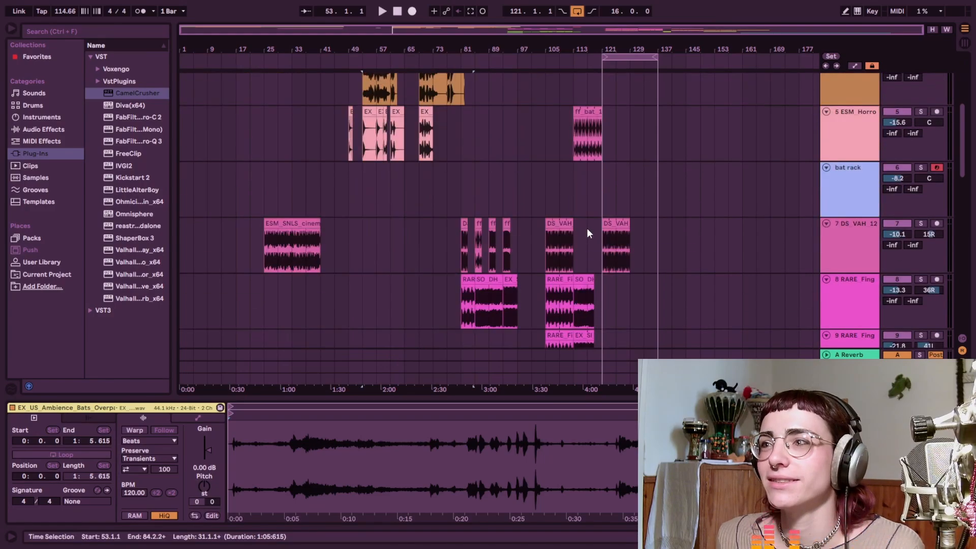
# - Place the EX_US_Foley_Bat_Call_Periwinkle_Dry clip just before bar 121 on track 8 and play it with the djembe clip
pyautogui.scroll(10, 590, 261)
pyautogui.moveTo(407, 131); pyautogui.dragTo(592, 160)
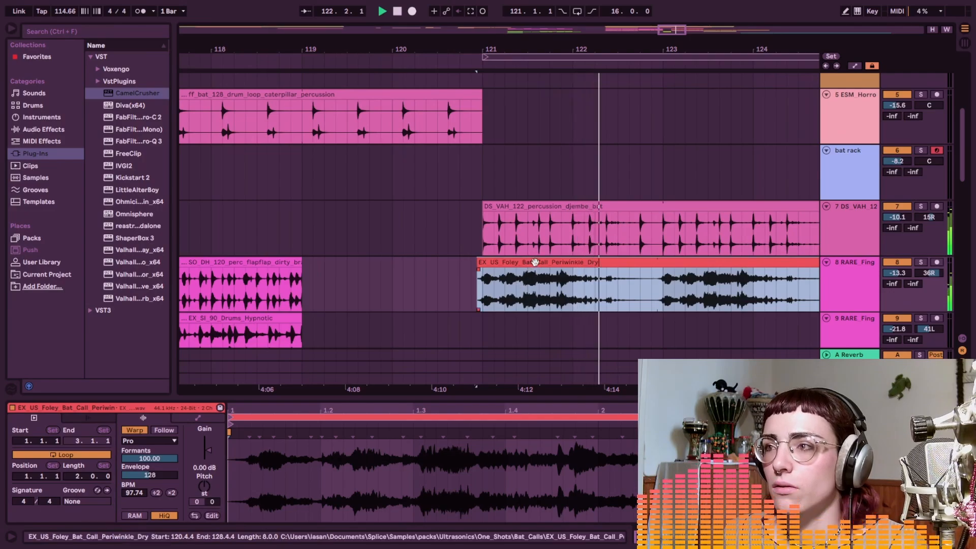
pyautogui.press('+')
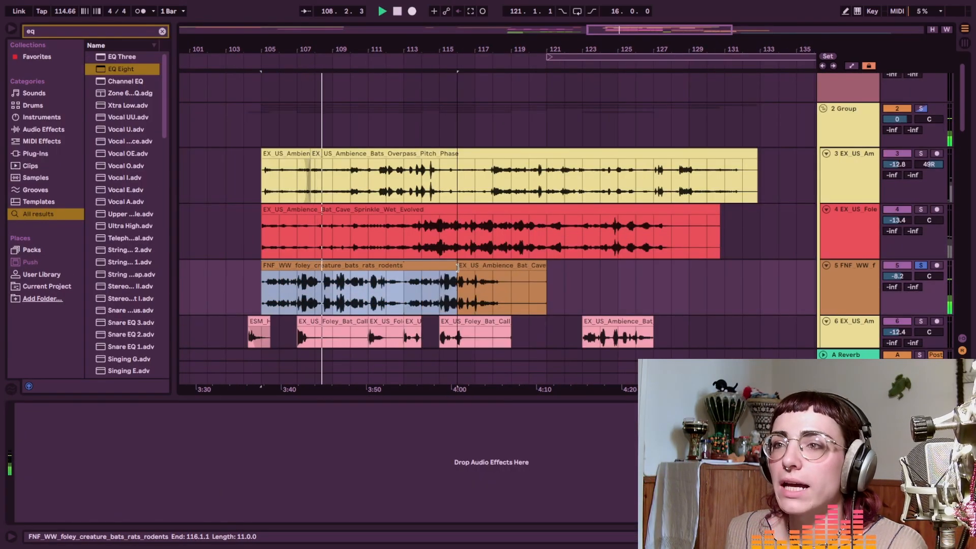
# - Position the EX_US_Ambience_Bat_Cave_Stalagmite_Wet clip on track 5 to start at bar 113 and end at bar 118
pyautogui.click(416, 270)
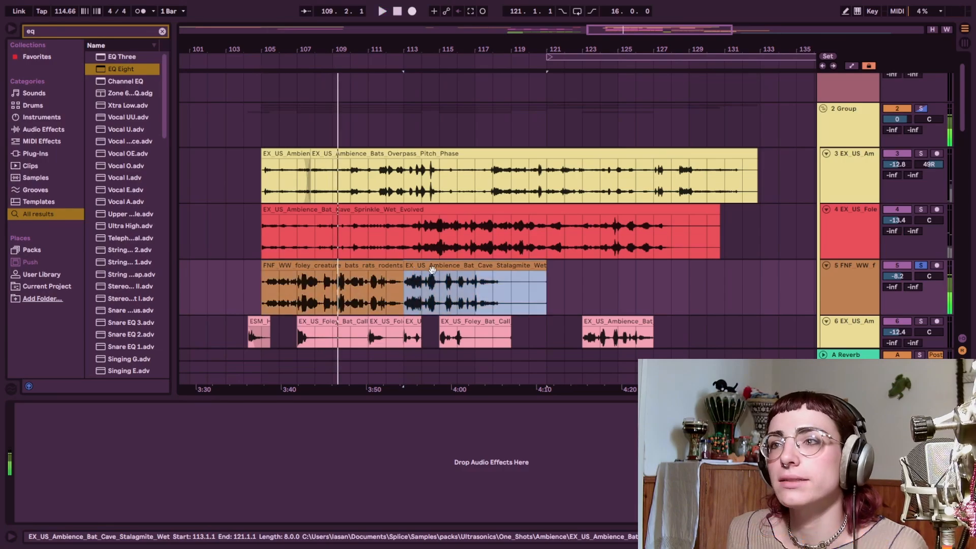
pyautogui.moveTo(546, 275); pyautogui.dragTo(496, 276)
# - Duplicate the two bat clips spanning bars 105 to 118 on track 5 and set the track volume to -15.6 dB
pyautogui.keyDown('shift'); pyautogui.click(267, 289); pyautogui.keyUp('shift')
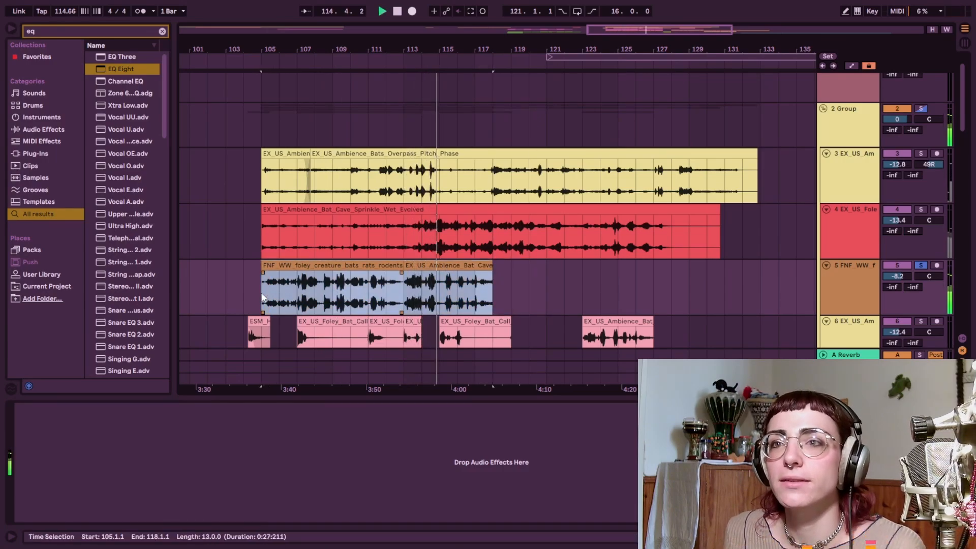
pyautogui.hotkey('ctrl', 'd')
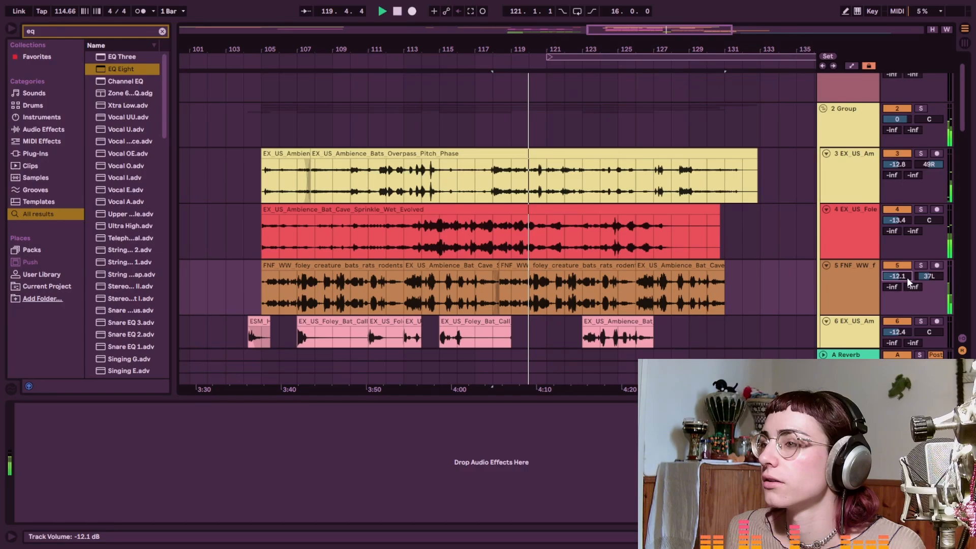
pyautogui.moveTo(716, 303); pyautogui.dragTo(628, 233)
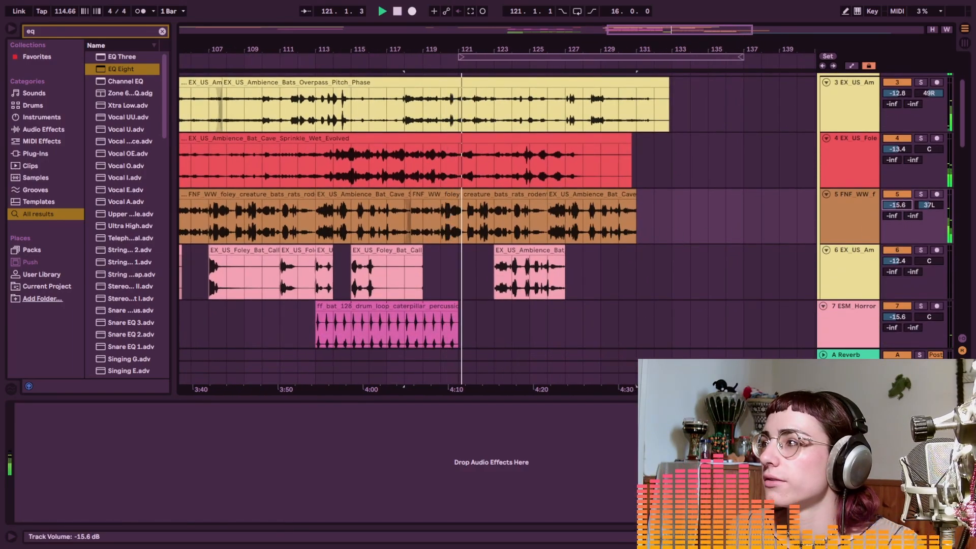
# - Create a MIDI clip from bar 105 to bar 109 on the bat rack track and enlarge its note editor
pyautogui.scroll(1, 615, 236)
pyautogui.moveTo(614, 235); pyautogui.dragTo(674, 262)
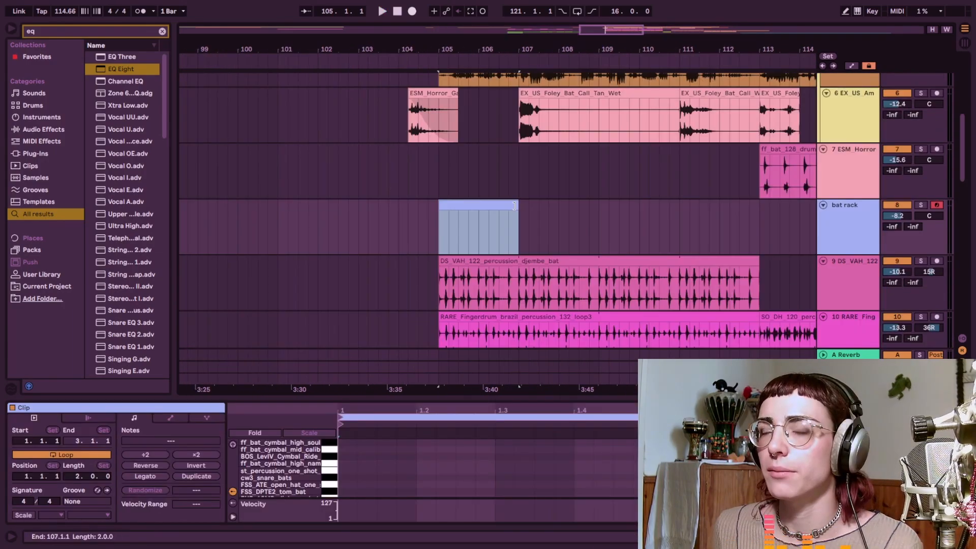
pyautogui.moveTo(518, 207); pyautogui.dragTo(598, 210)
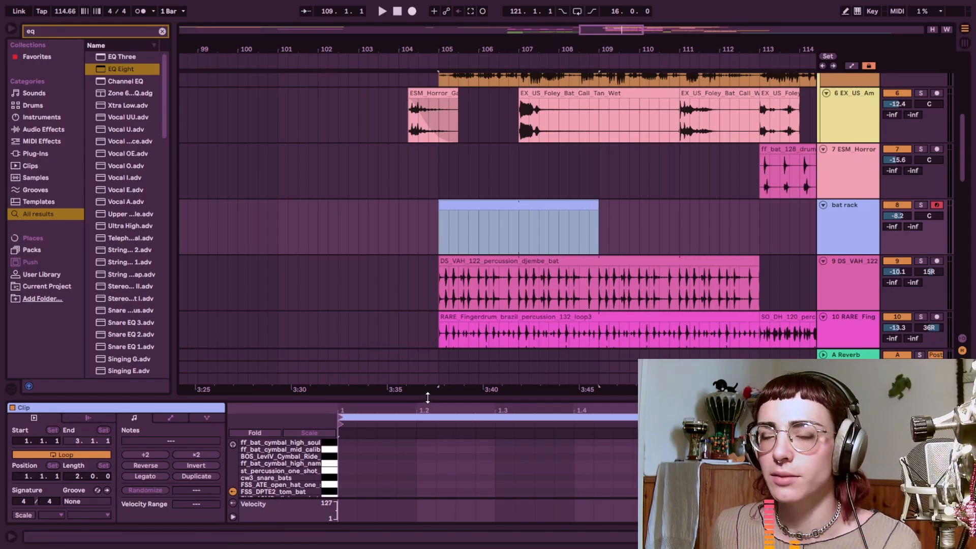
pyautogui.moveTo(428, 398); pyautogui.dragTo(428, 386)
pyautogui.scroll(-2, 524, 323)
# - Play the bat rack clip's cymbal pattern with the other tracks and delete its C2 cymbal note
pyautogui.click(440, 205)
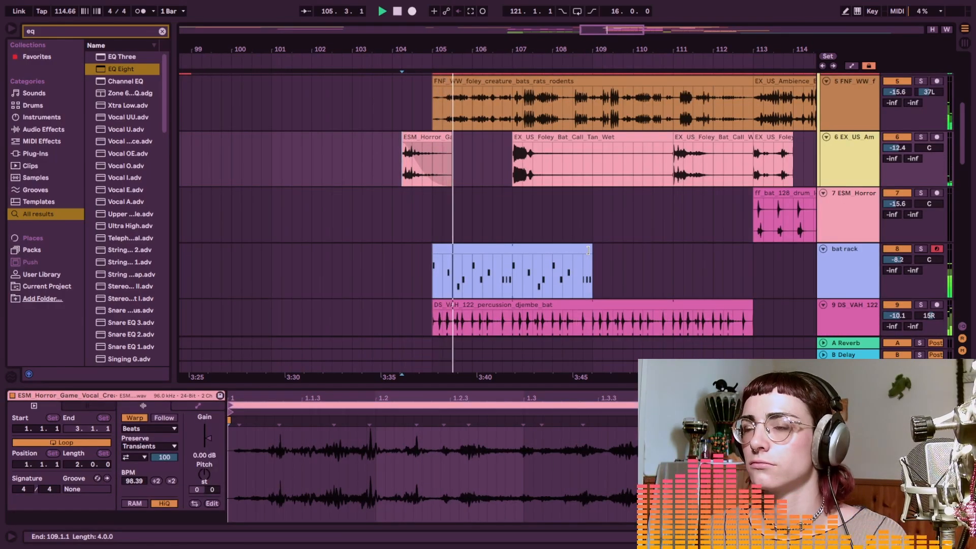
pyautogui.click(496, 248)
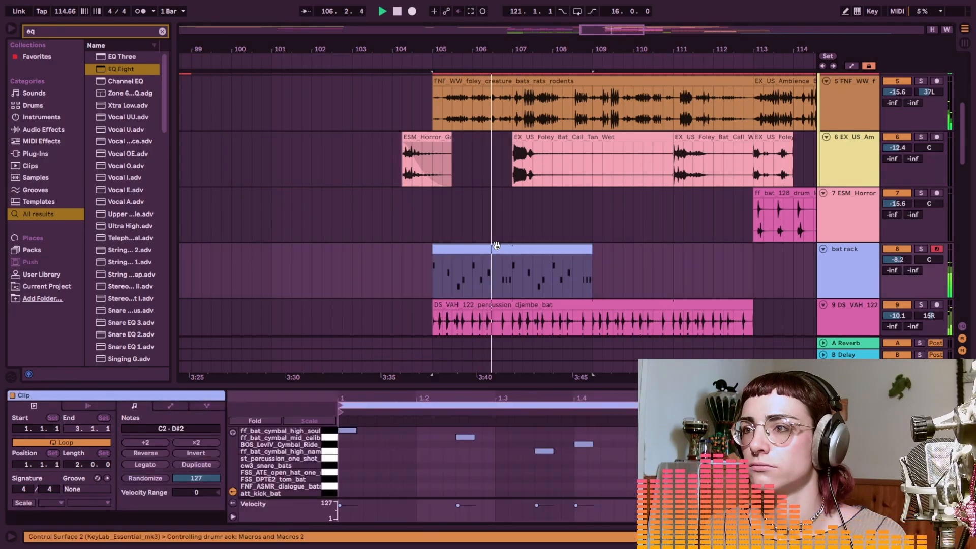
pyautogui.press('space')
pyautogui.press('Delete')
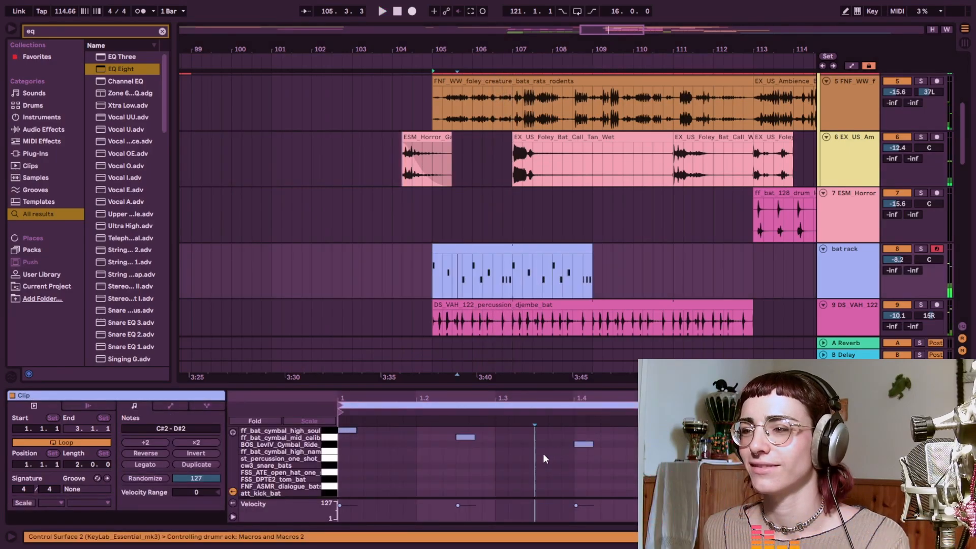
# - Fill the bat rack clip with continuous C#2 ride cymbal notes and extend it to bar 113
pyautogui.moveTo(592, 262); pyautogui.dragTo(746, 262)
pyautogui.hotkey('ctrl', 'z')
pyautogui.press('space')
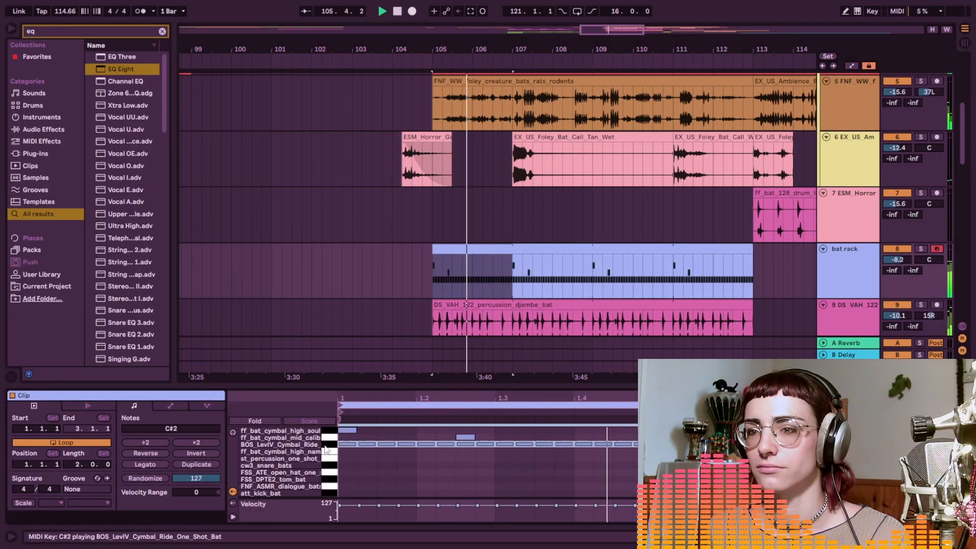
# - Randomize the velocities of the C#2 ride notes by 127 and listen to the bat rack track soloed
pyautogui.click(156, 479)
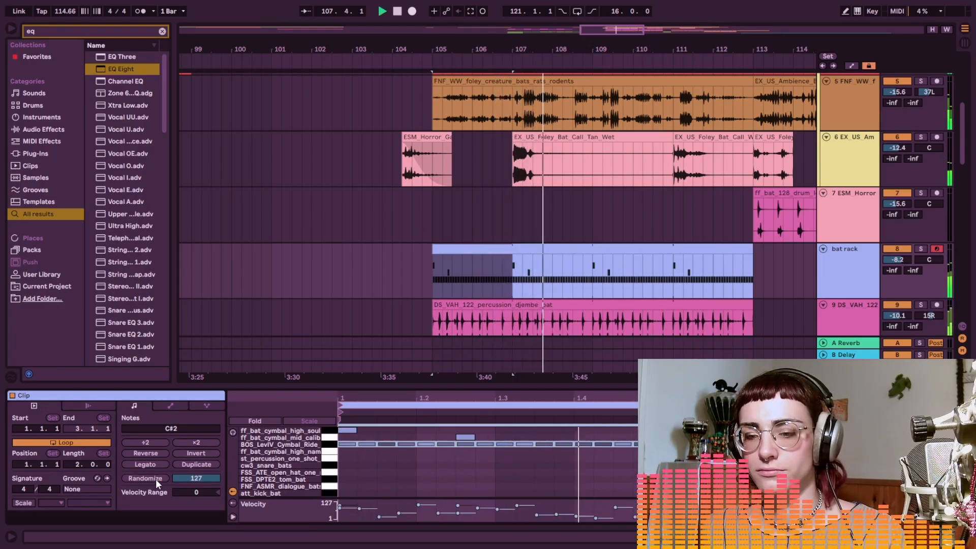
pyautogui.click(155, 479)
pyautogui.press('s')
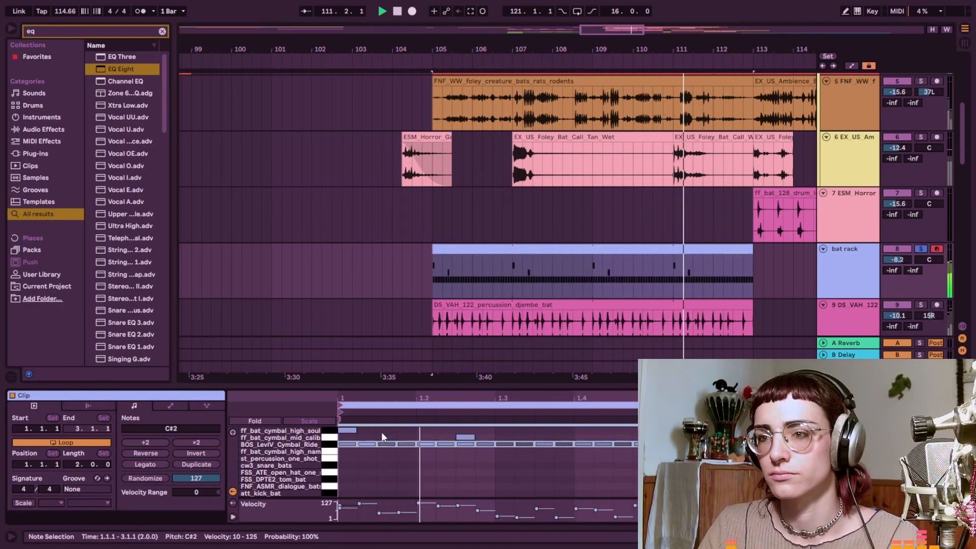
# - Unsolo the bat rack track, set its volume to -11.9 dB and keep its clip only from bar 109 to bar 113
pyautogui.hotkey('alt', 'Down')
pyautogui.press('s')
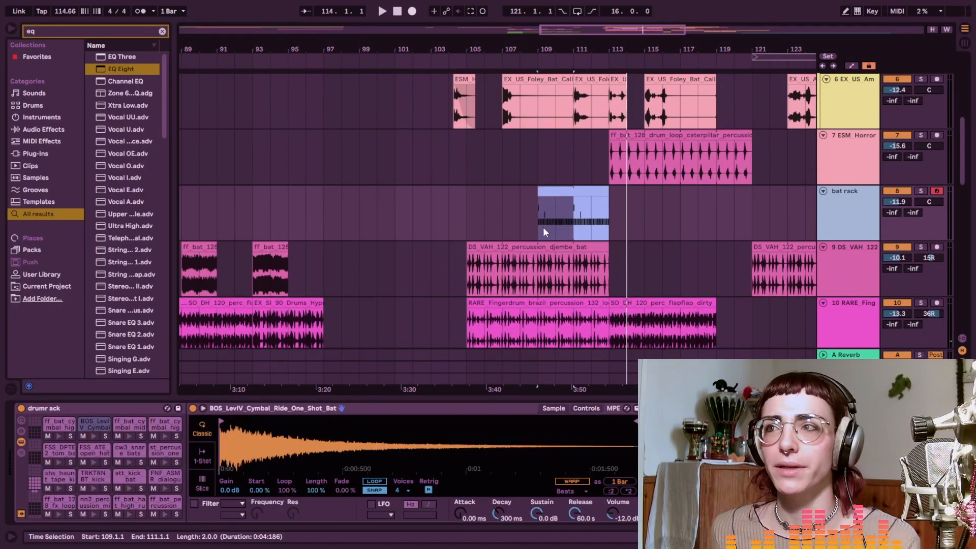
pyautogui.click(547, 227)
# - Play the percussion tracks from bars 113 and 111 to examine the transition after the bat rack clip
pyautogui.scroll(-2, 557, 308)
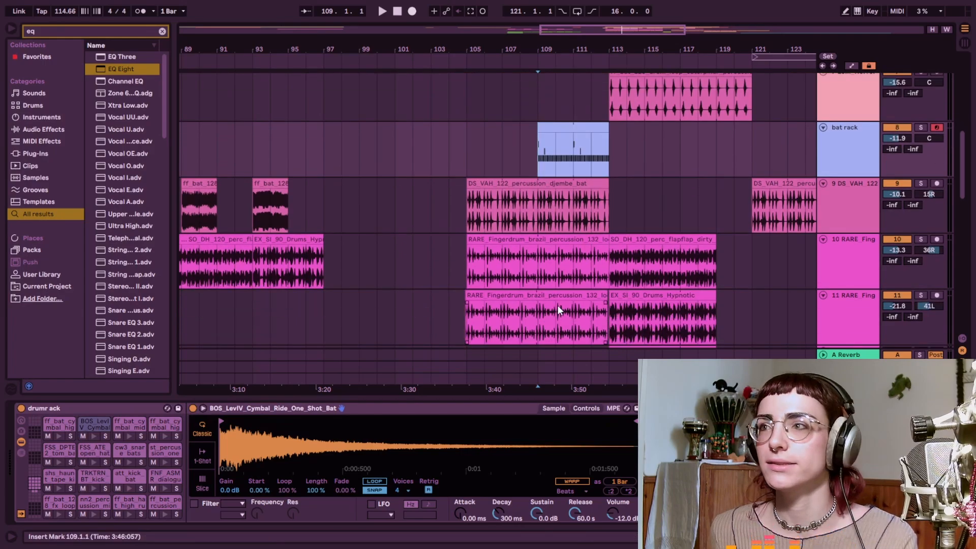
pyautogui.scroll(-2, 557, 305)
pyautogui.scroll(3, 612, 224)
pyautogui.click(612, 224)
pyautogui.press('space')
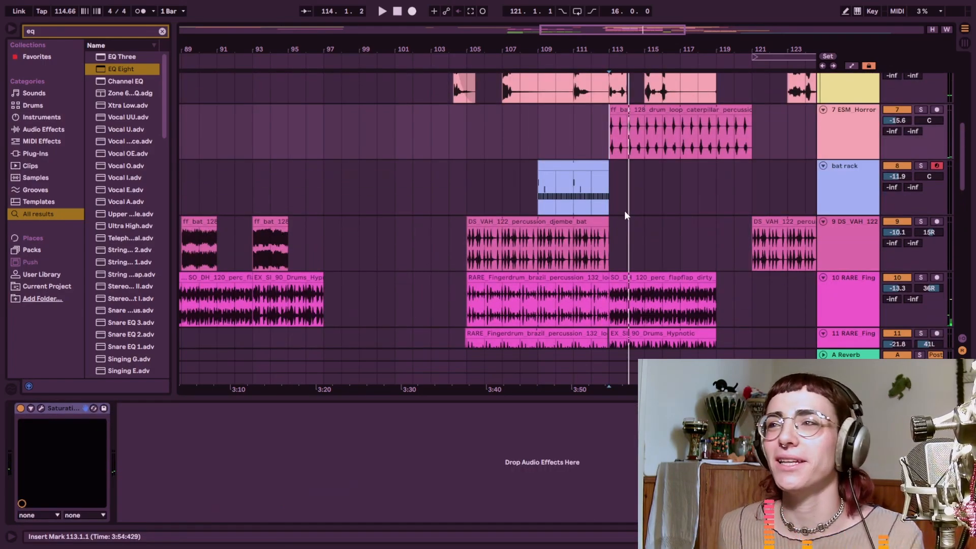
pyautogui.click(596, 204)
pyautogui.press('space')
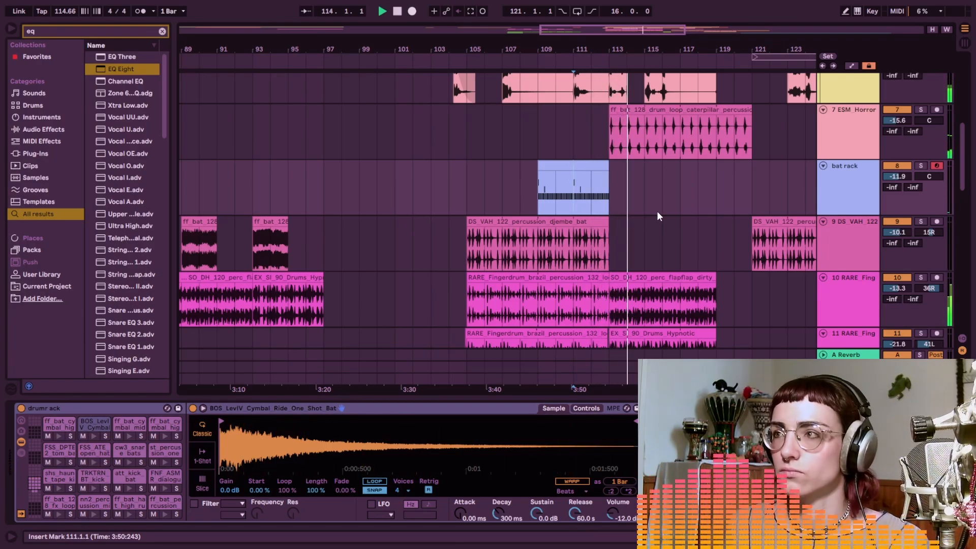
# - Insert a new audio track below track 14 and search the Splice samples for violin arpeggio
pyautogui.scroll(10, 656, 211)
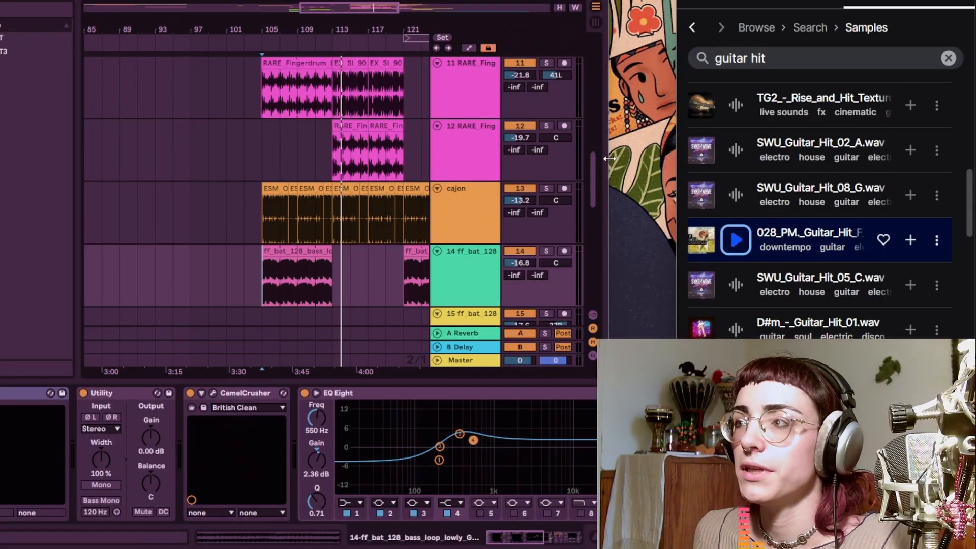
pyautogui.moveTo(608, 158); pyautogui.dragTo(678, 162)
pyautogui.scroll(-2, 509, 271)
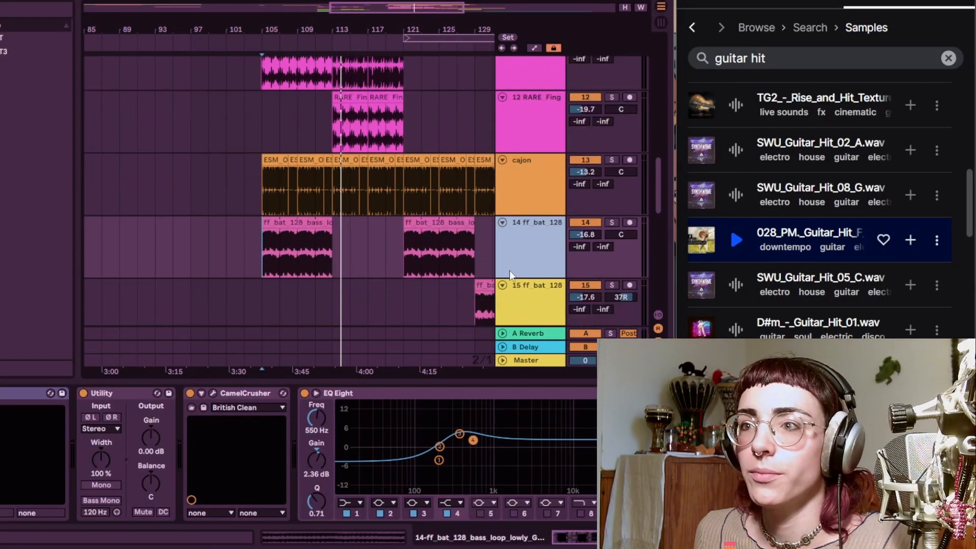
pyautogui.scroll(-1, 509, 271)
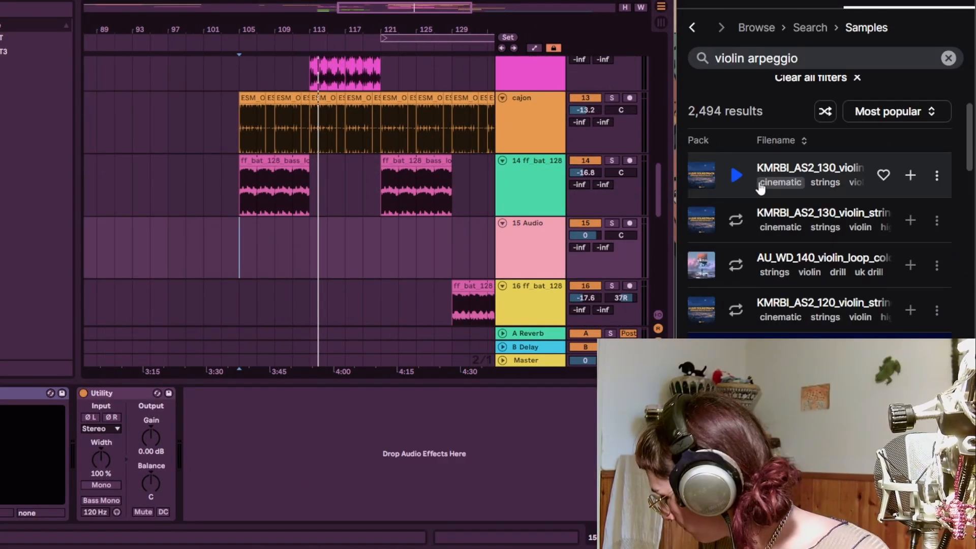
# - Place the SO_MA_105 violin clip at bar 105 and the MNT_SS_100 violin clip at bar 113 on track 15
pyautogui.press('space')
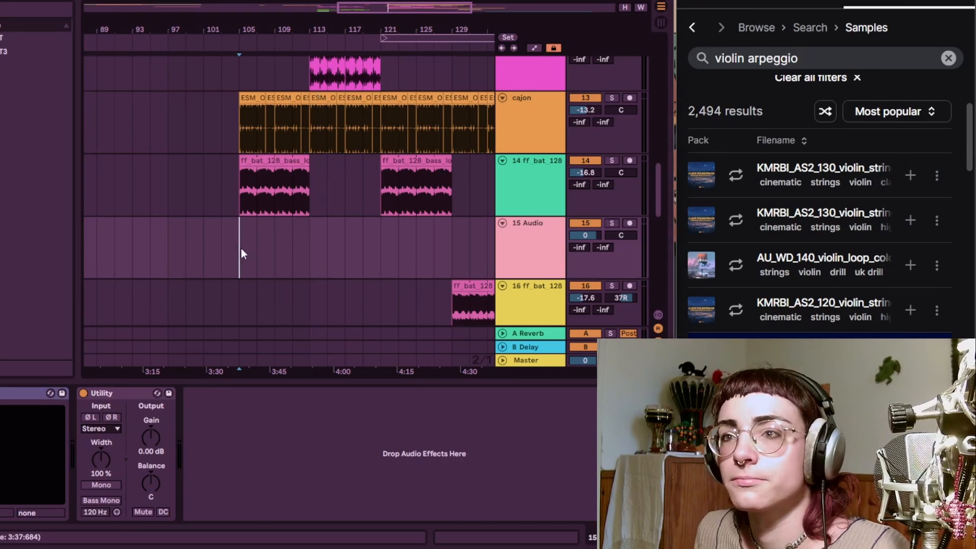
pyautogui.press('space')
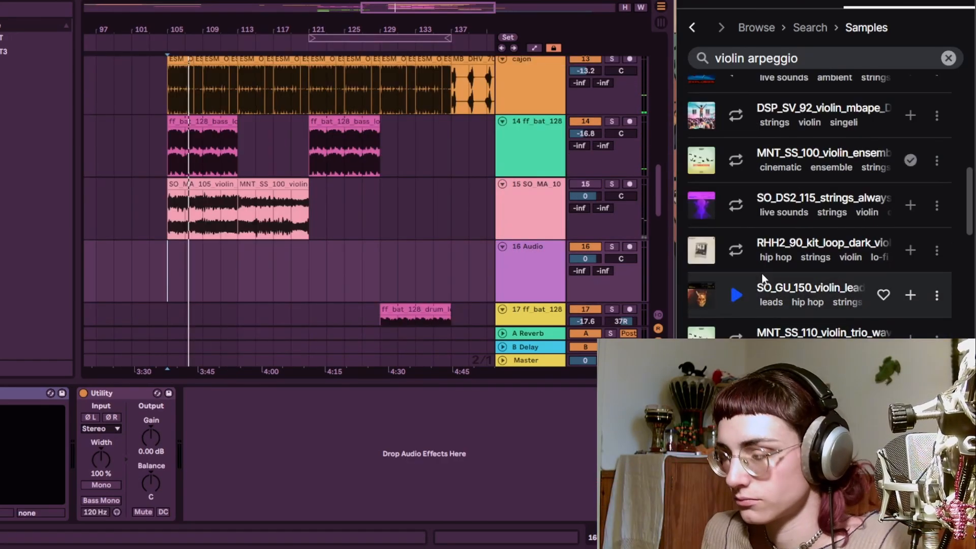
# - Audition more violin results in Splice and add the KMRBI_AS2_120 violin and SO_MA_80 violin section samples
pyautogui.scroll(-2, 788, 287)
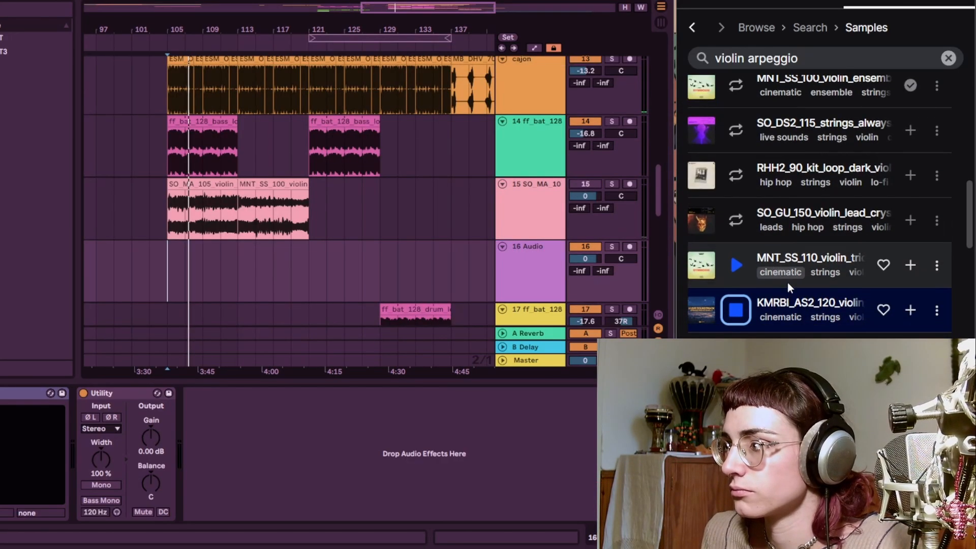
pyautogui.click(908, 311)
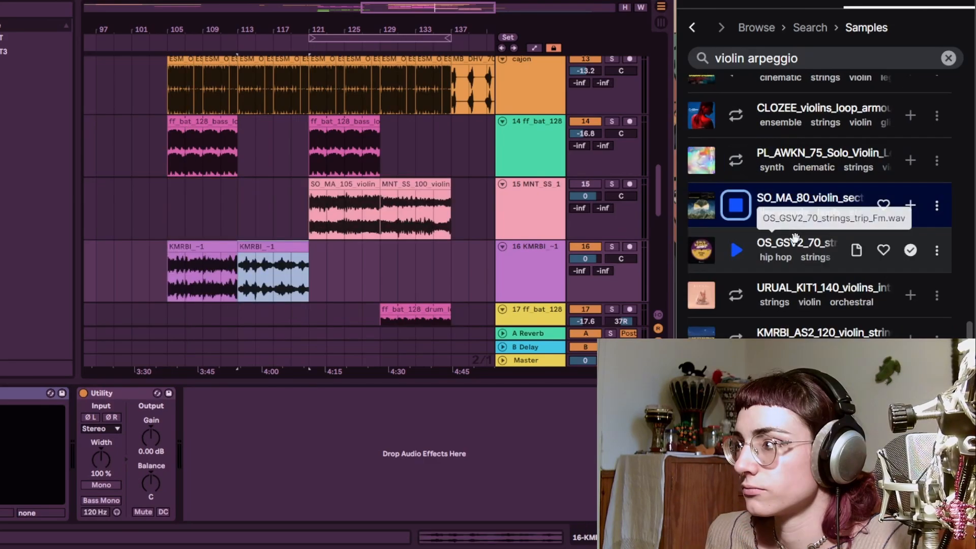
pyautogui.click(910, 206)
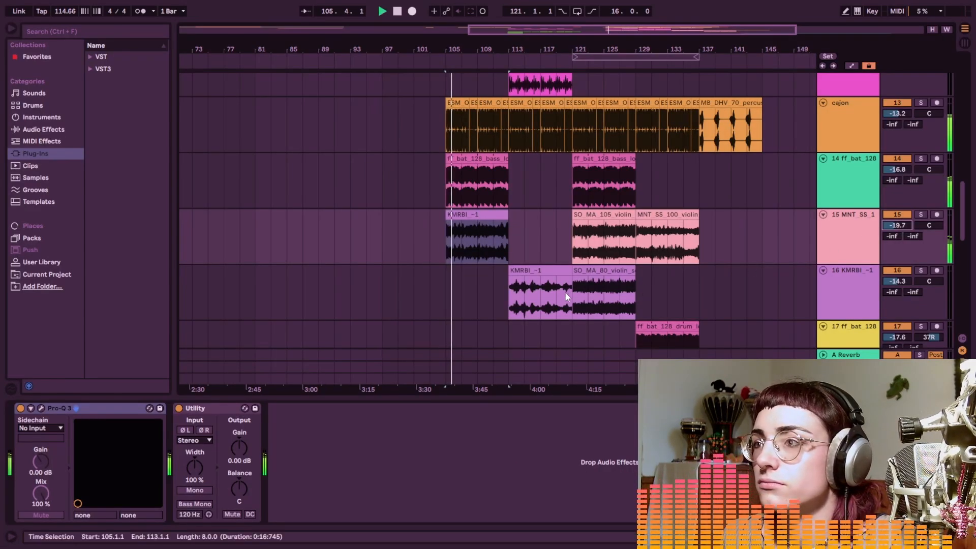
# - Move the KMRBI clip on track 16 to bar 105 and pan the soloed track 15 to 36R
pyautogui.moveTo(526, 271); pyautogui.dragTo(464, 272)
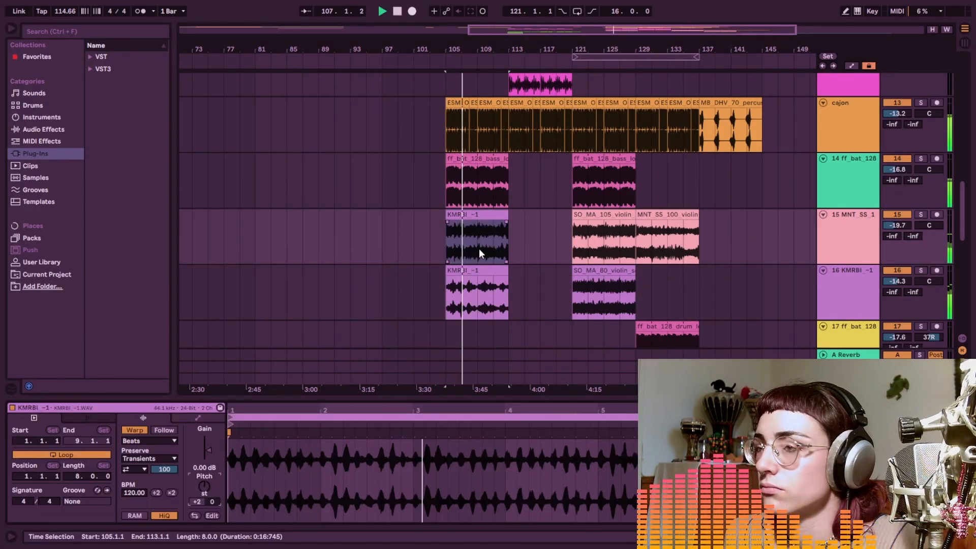
pyautogui.click(920, 214)
pyautogui.moveTo(928, 226); pyautogui.dragTo(928, 208)
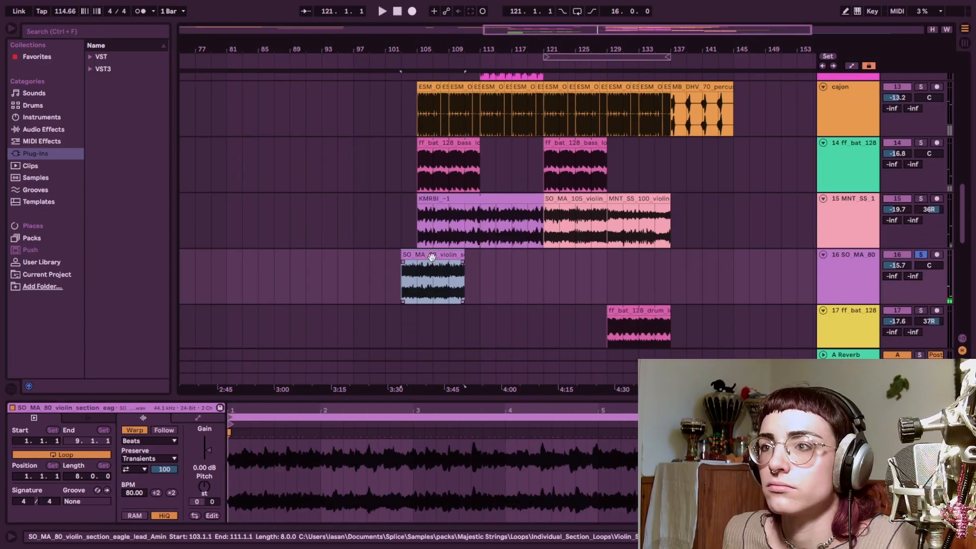
# - Move the SO_MA_80_violin_section_eagle_lead_Amin clip to bar 105 on track 16 and compare it with the soloed track 15
pyautogui.moveTo(426, 261); pyautogui.dragTo(444, 261)
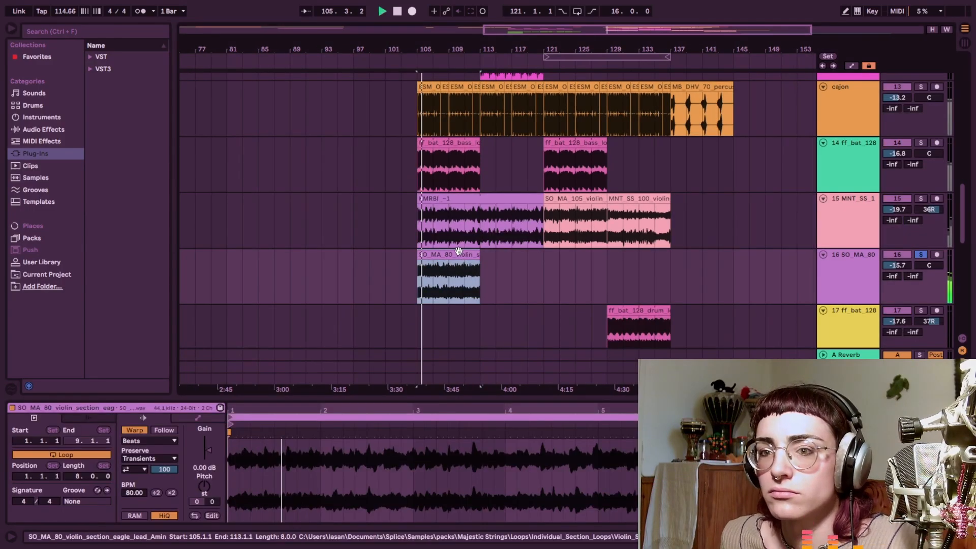
pyautogui.keyDown('ctrl'); pyautogui.scroll(3, 459, 251); pyautogui.keyUp('ctrl')
pyautogui.click(407, 233)
pyautogui.click(408, 254)
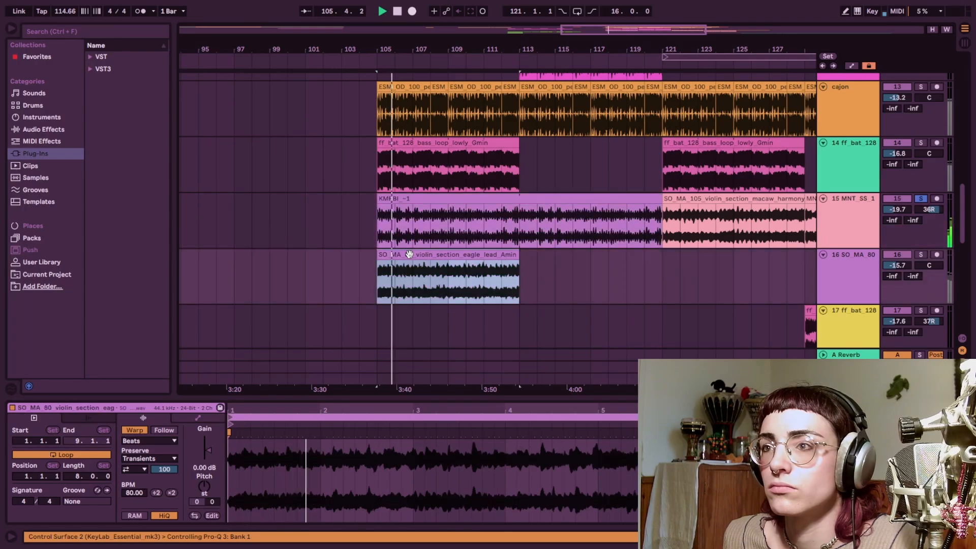
# - Transpose the SO_MA_80 violin clip down 2 semitones and play it with all tracks unsoloed
pyautogui.click(204, 486)
pyautogui.press('Down')
pyautogui.press('Down')
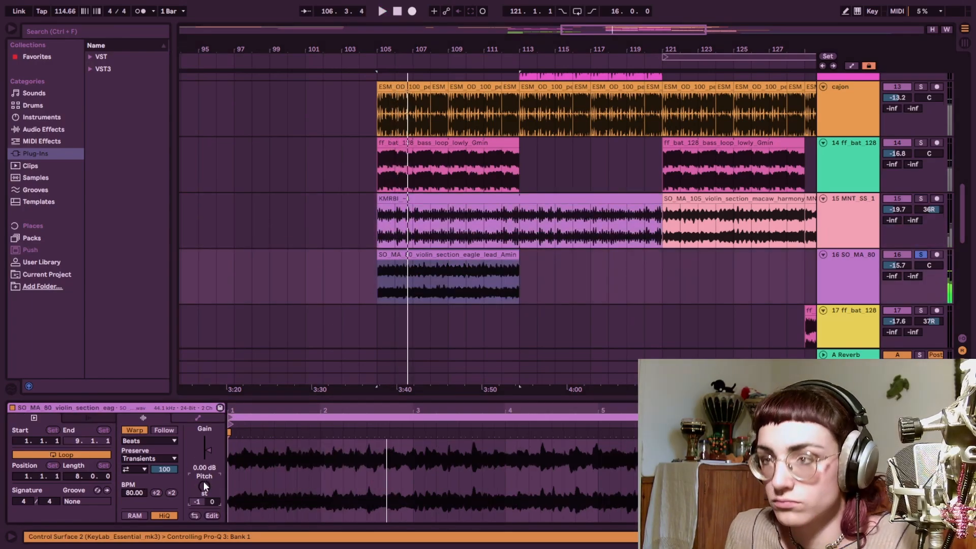
pyautogui.press('space')
pyautogui.press('space')
pyautogui.press('s')
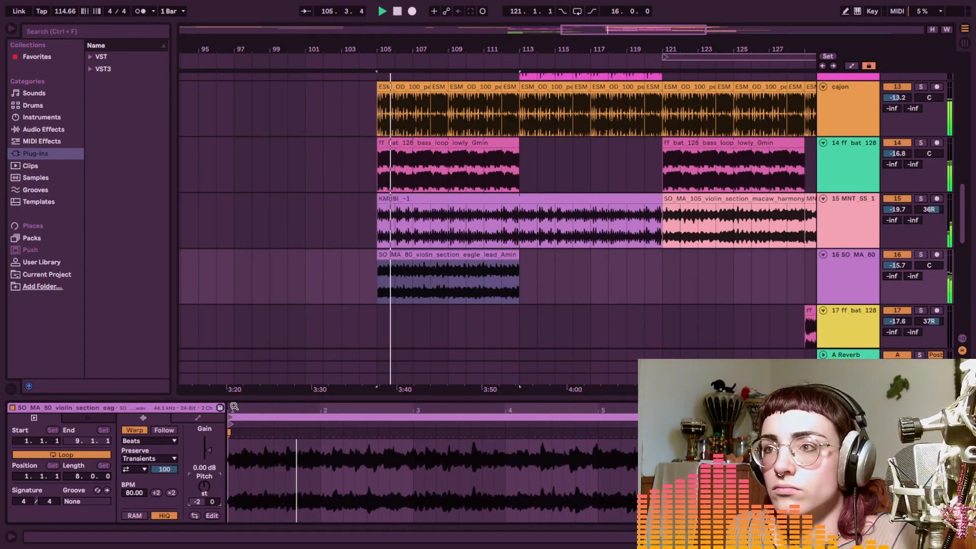
pyautogui.click(139, 471)
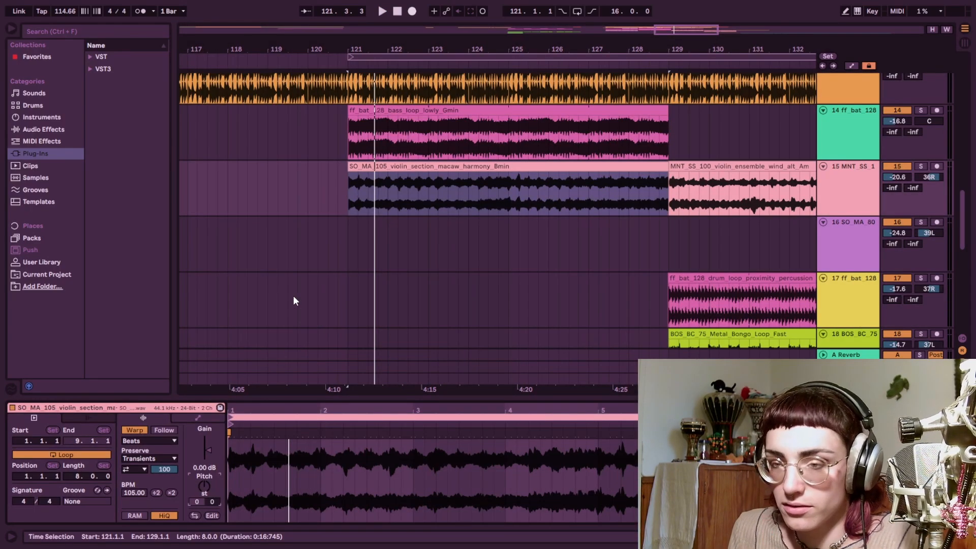
# - Transpose the SO_MA_105_violin_section_macaw_harmony_Bmin clip at bar 121 down 4 semitones and play it with the bass
pyautogui.press('space')
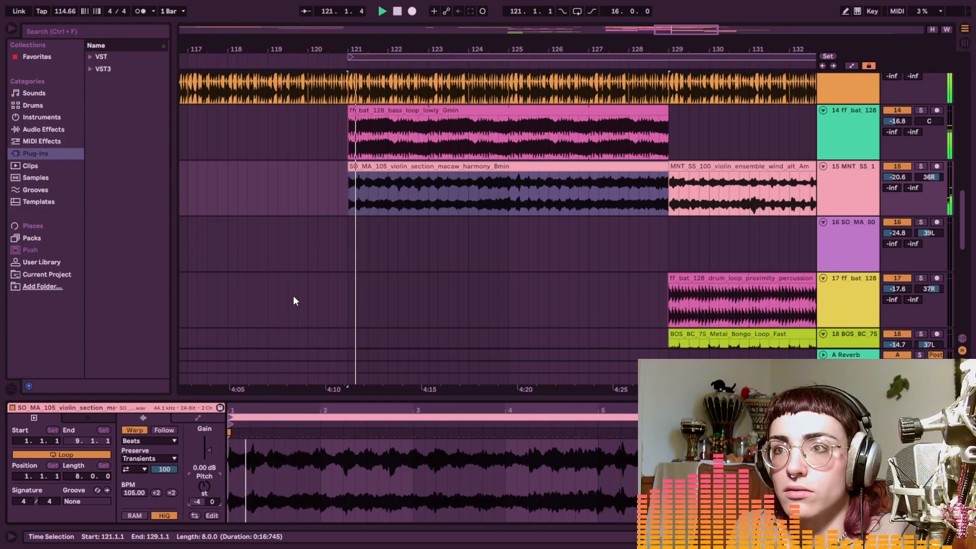
pyautogui.scroll(-6, 430, 209)
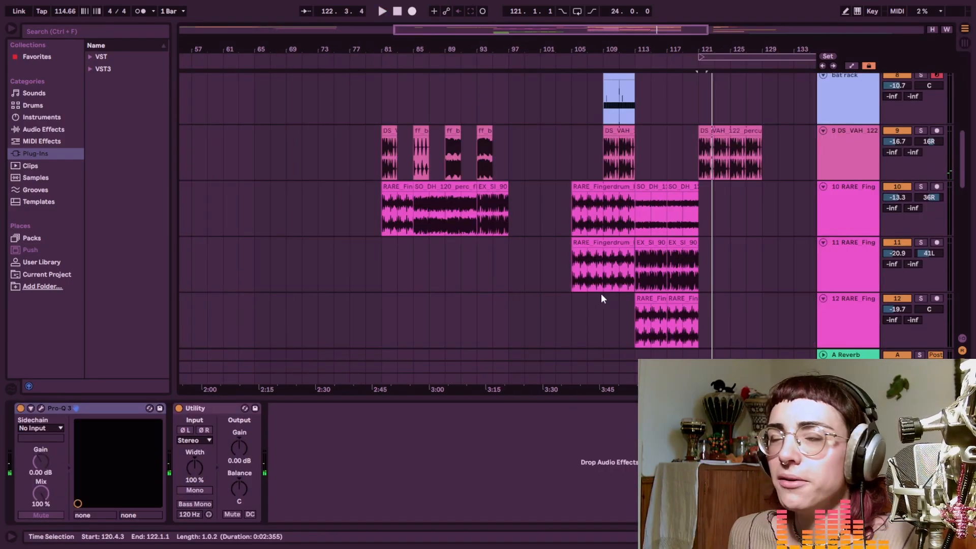
# - Move the MNT_FS_flute_alto_attacks_harmonics_wild clip on track 20 from bar 102 to bar 101 and play the flute sequence
pyautogui.scroll(5, 601, 294)
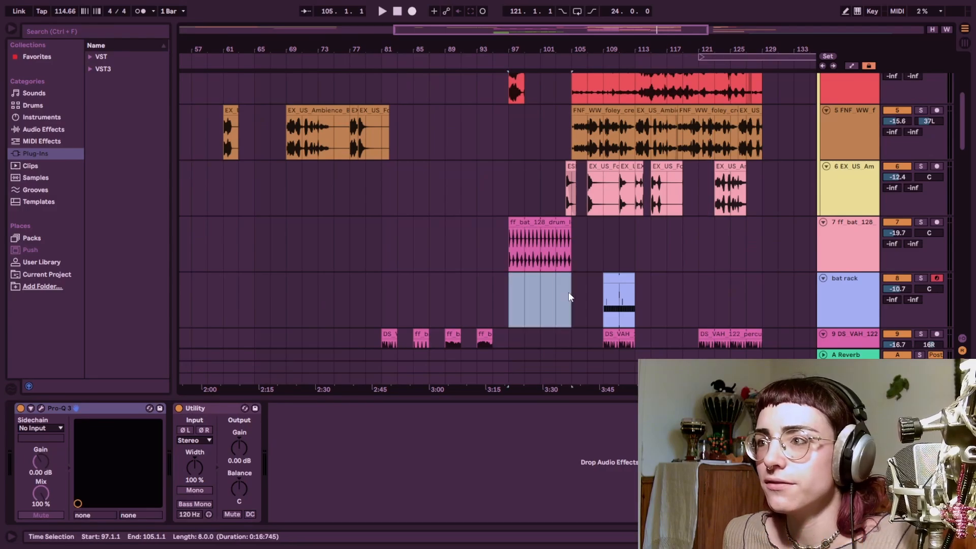
pyautogui.click(569, 292)
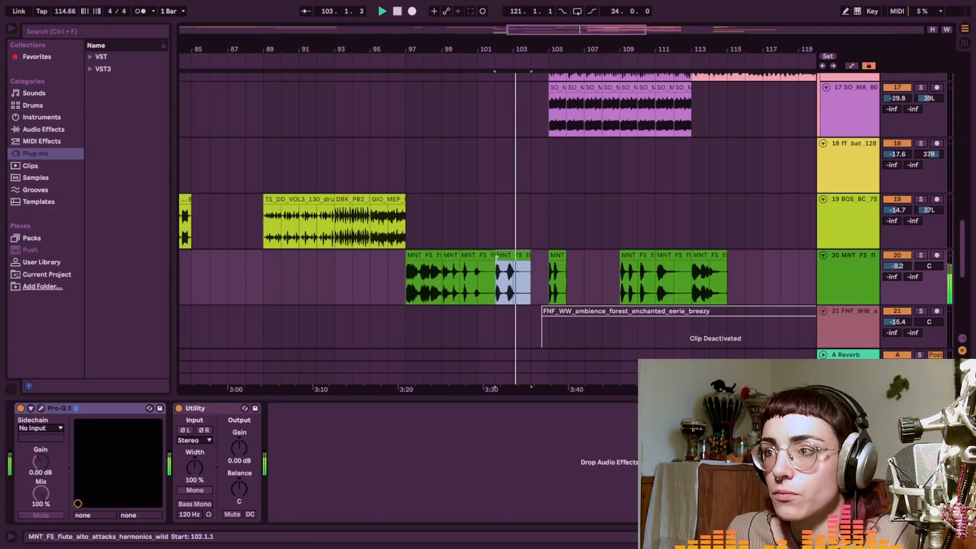
pyautogui.click(489, 258)
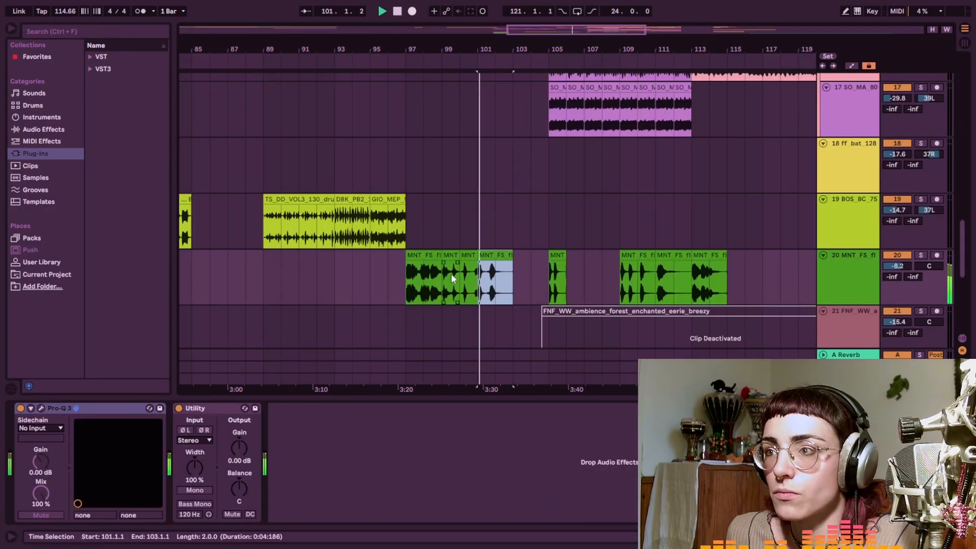
pyautogui.click(470, 269)
pyautogui.press('space')
pyautogui.scroll(6, 497, 263)
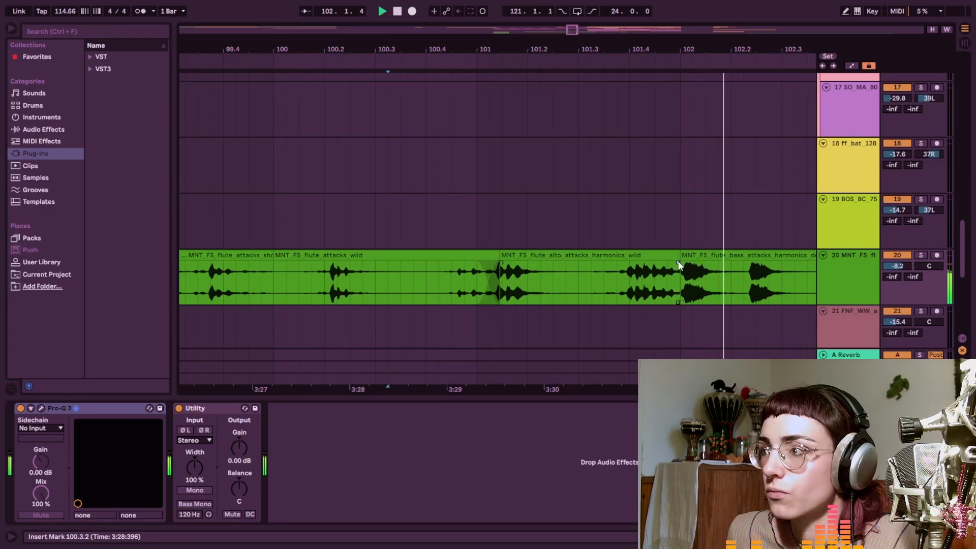
# - Place the joined MNT_FS flute attack clips from bar 105 to bar 115 on track 20 and play them
pyautogui.scroll(-6, 786, 259)
pyautogui.click(583, 241)
pyautogui.scroll(4, 582, 239)
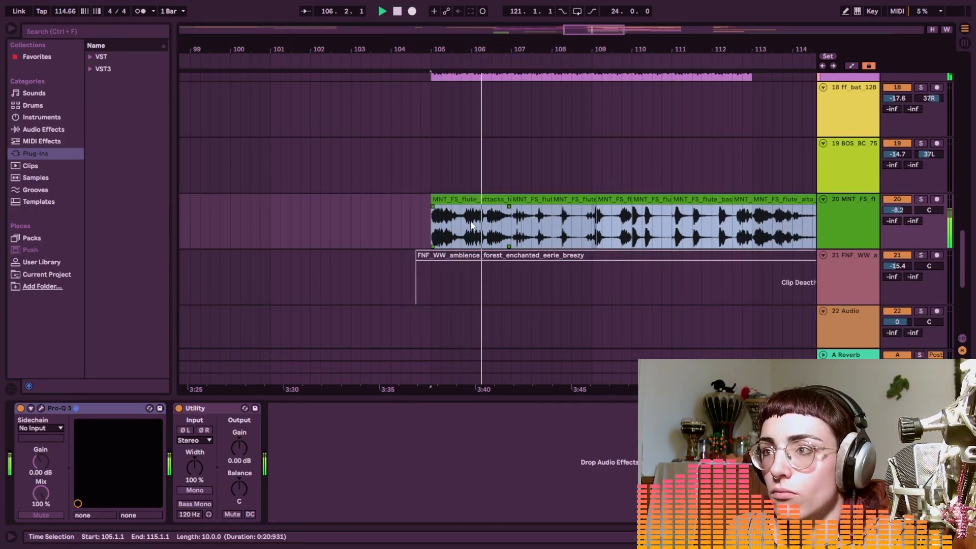
pyautogui.scroll(-5, 471, 225)
# - Search the User Library for "kick" and load the MD KICKS Drum Rack preset on MIDI track 14 below the cajon
pyautogui.scroll(2, 557, 238)
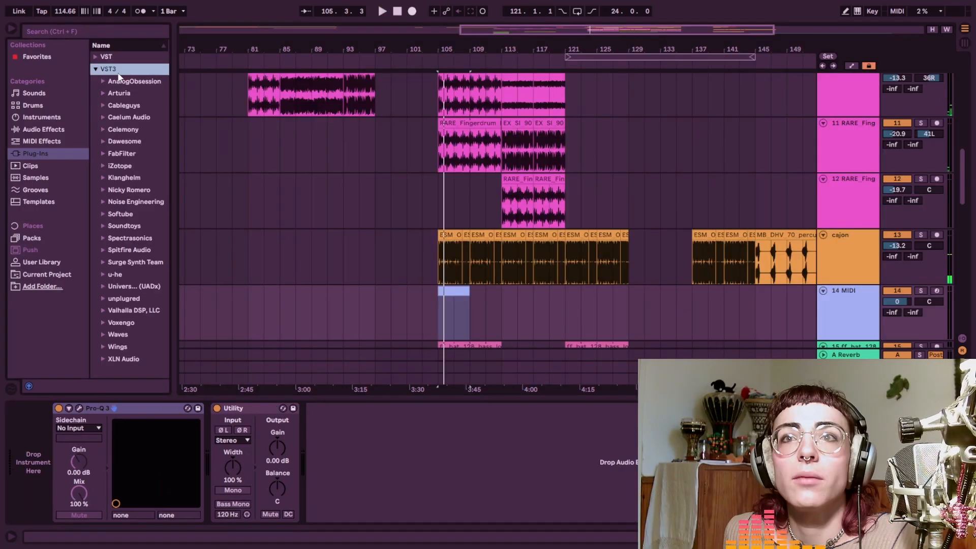
pyautogui.click(94, 32)
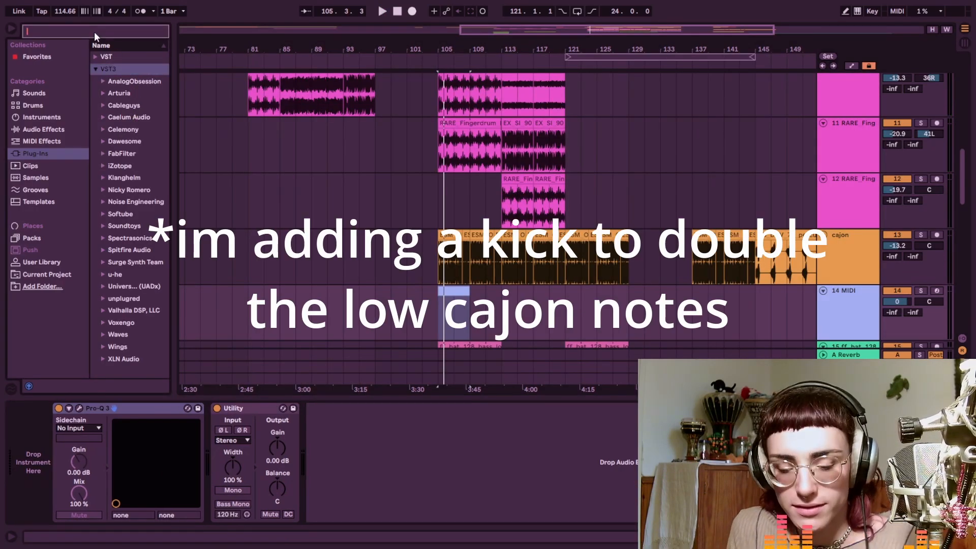
pyautogui.write('kick')
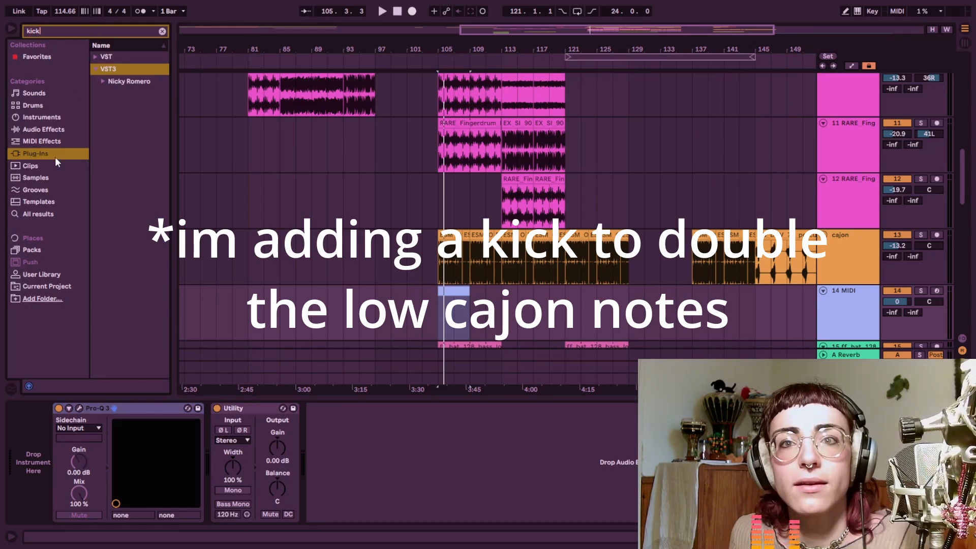
pyautogui.click(42, 274)
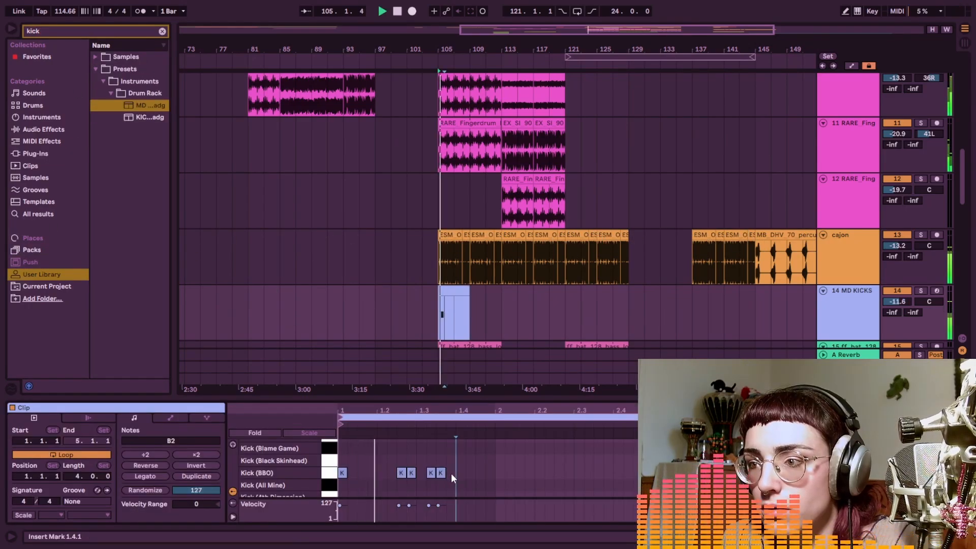
# - Add Kick (BBO) notes doubling the low cajon hits in the four-bar clip at bar 105, and repeat the clip up to bar 129
pyautogui.doubleClick(451, 473)
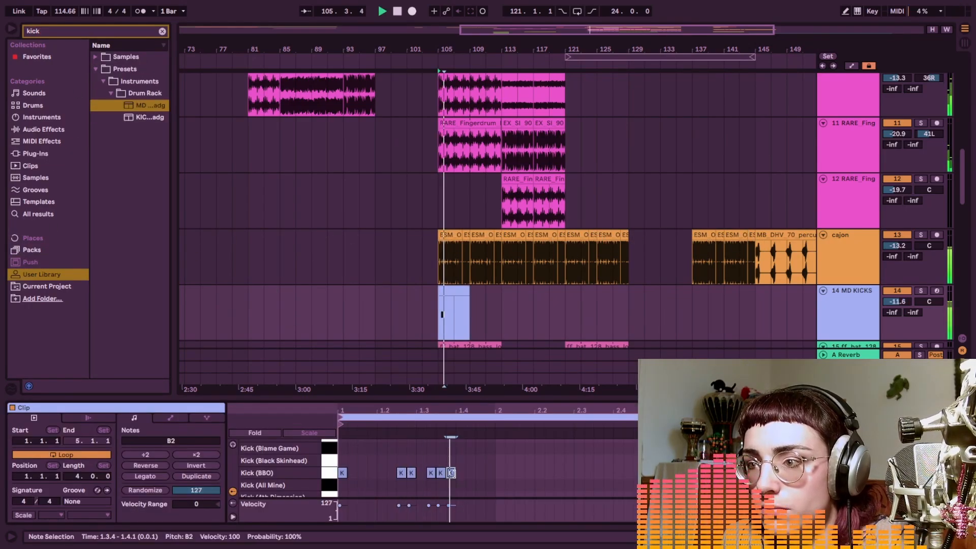
pyautogui.hotkey('ctrl', 'd')
pyautogui.press('space')
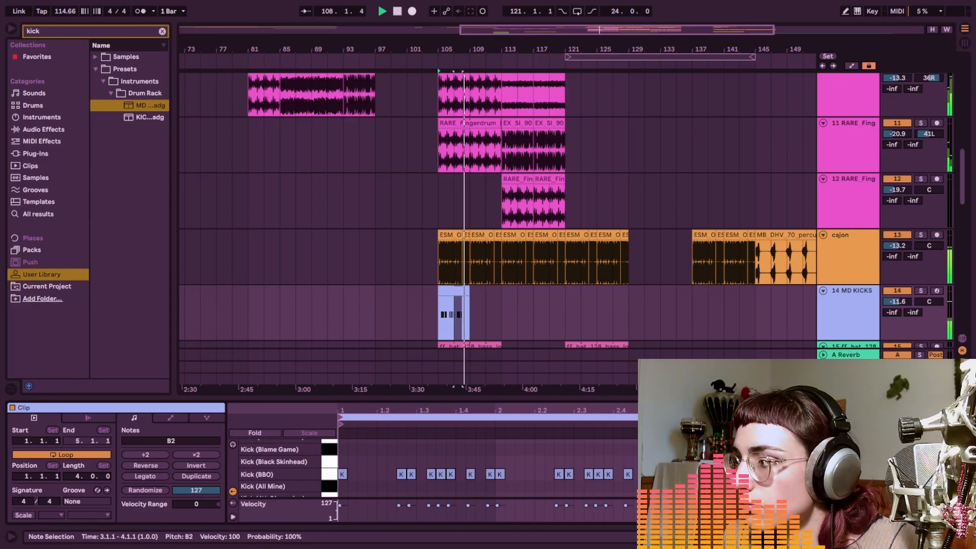
pyautogui.press('space')
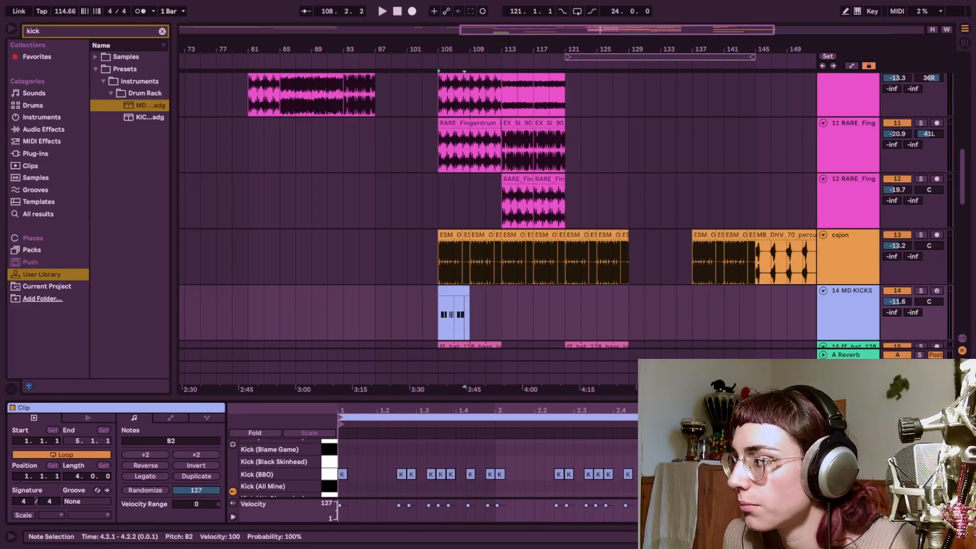
pyautogui.press('space')
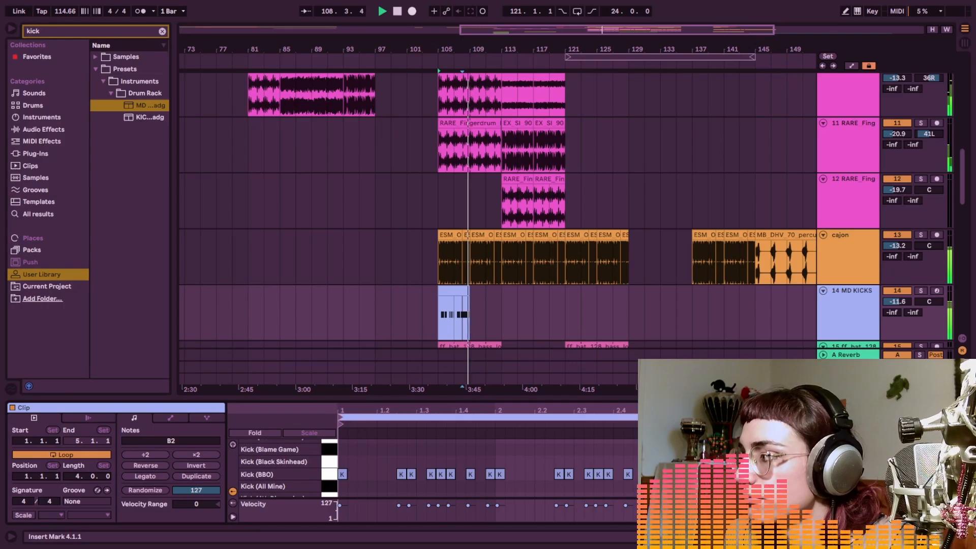
pyautogui.press('space')
pyautogui.click(440, 314)
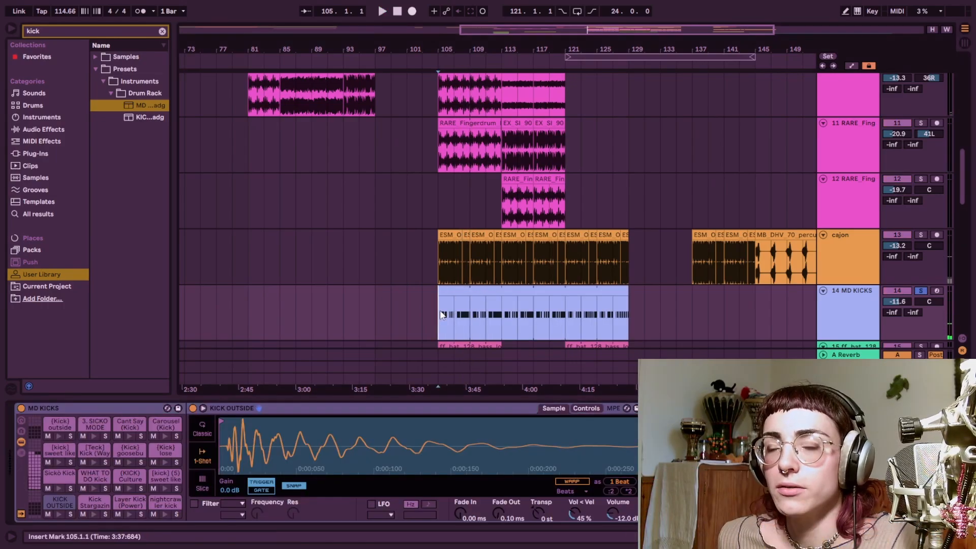
# - Solo the cajon track and play it from bar 105 without the kicks
pyautogui.click(437, 254)
pyautogui.press('space')
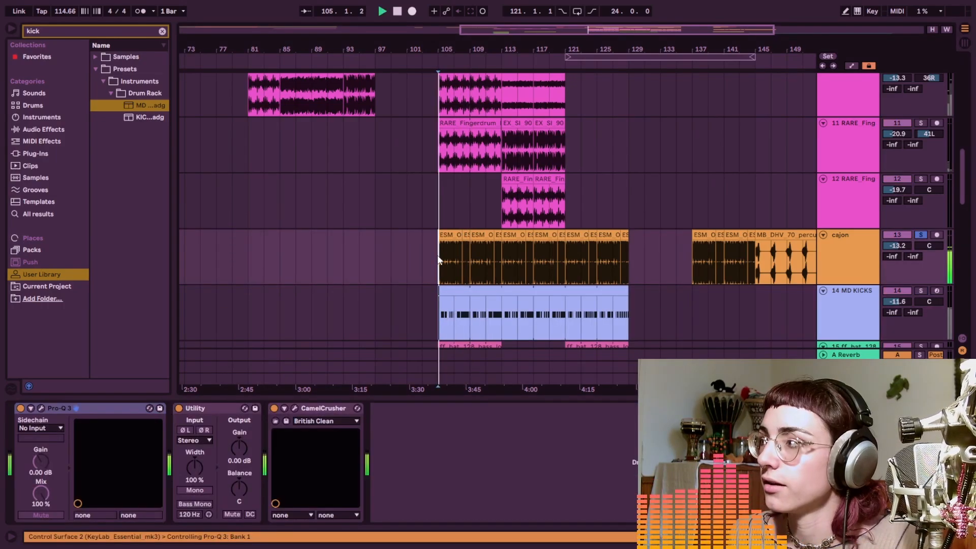
pyautogui.click(441, 318)
pyautogui.press('z')
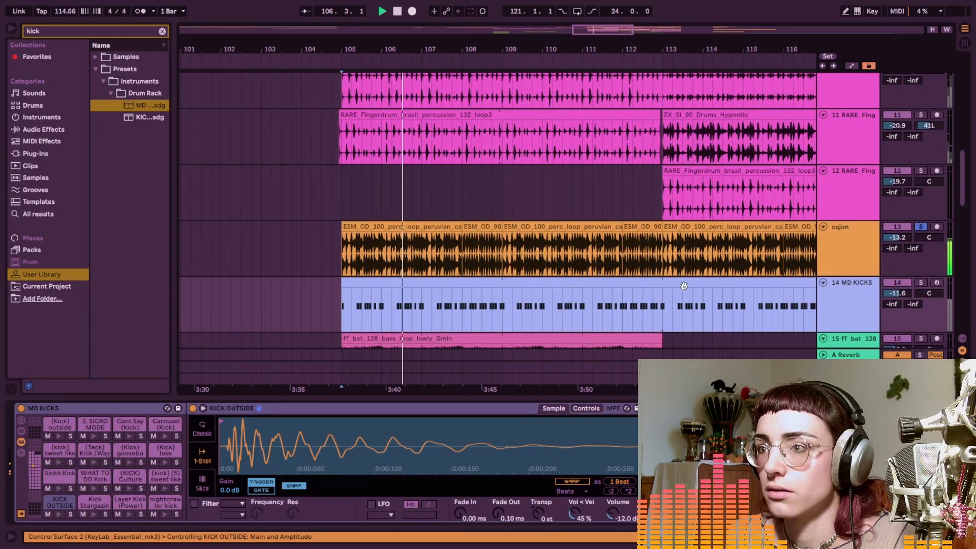
# - Solo the MD KICKS track together with the cajon and play both from bar 105
pyautogui.click(921, 282)
pyautogui.press('space')
pyautogui.press('space')
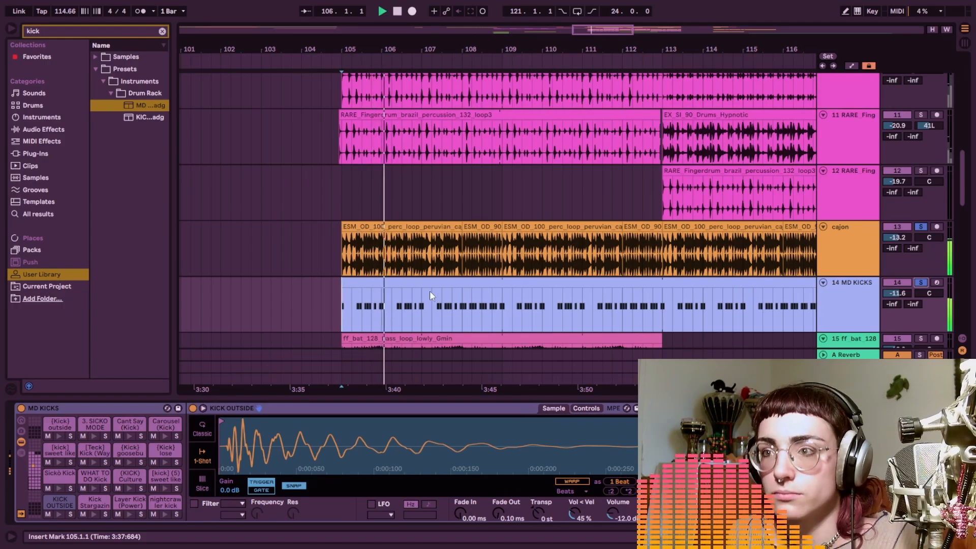
pyautogui.press('x')
pyautogui.press('space')
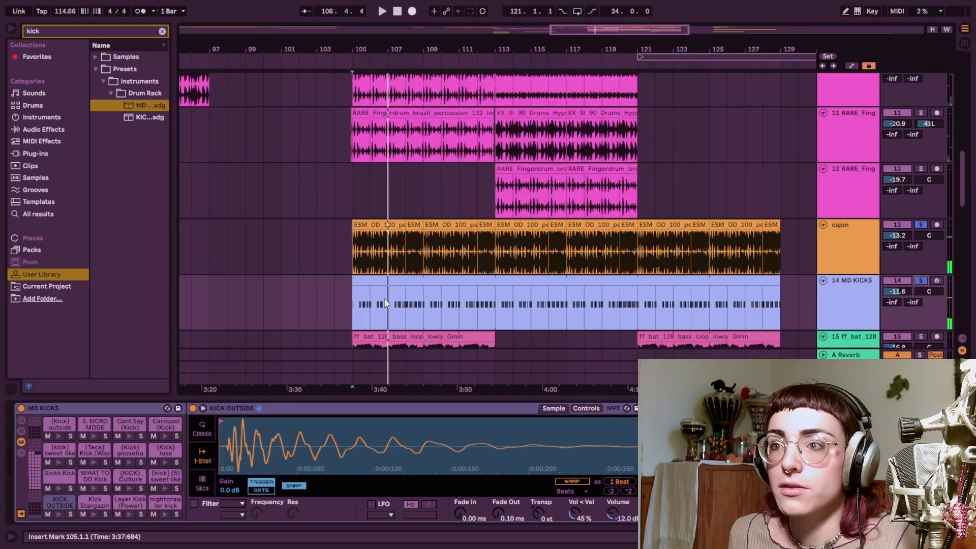
# - Set the violins group's Glue Compressor sidechain source to 14-MD KICKS, switch off the sidechain EQ and set the threshold to -10.8 dB
pyautogui.scroll(-2, 384, 304)
pyautogui.click(356, 318)
pyautogui.scroll(-3, 370, 307)
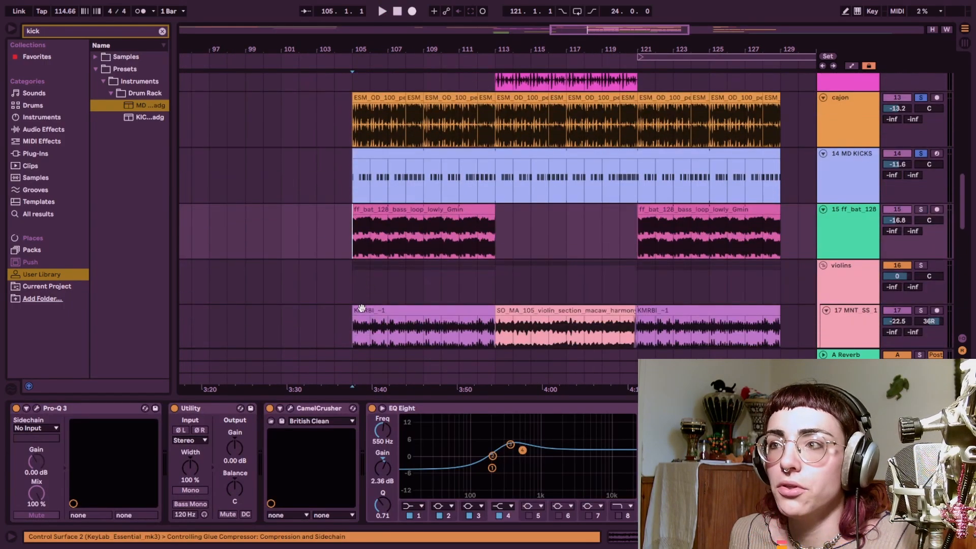
pyautogui.click(349, 274)
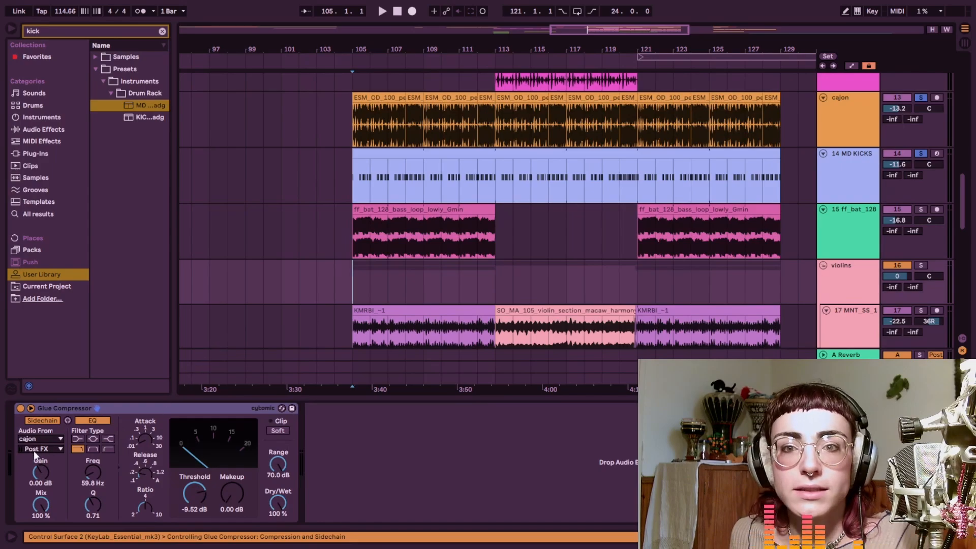
pyautogui.click(36, 437)
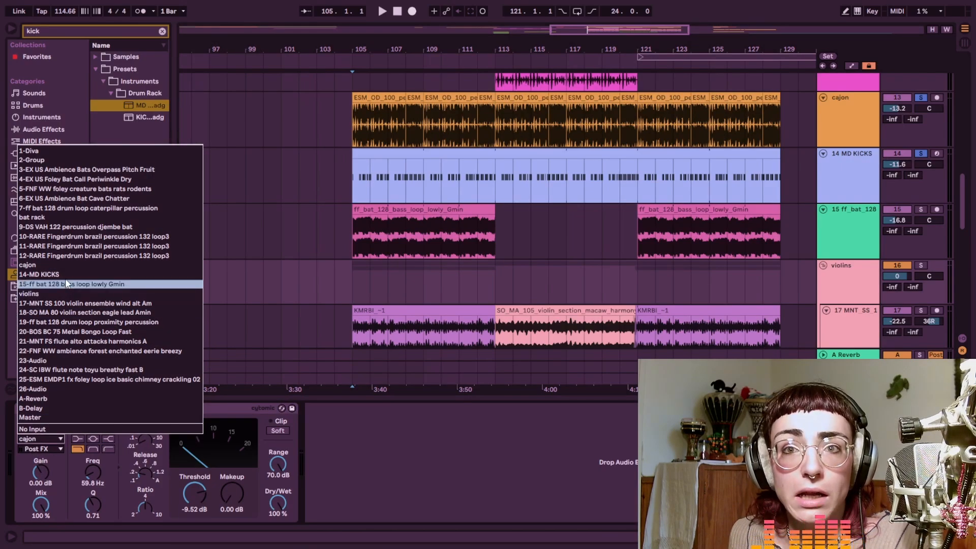
pyautogui.click(51, 274)
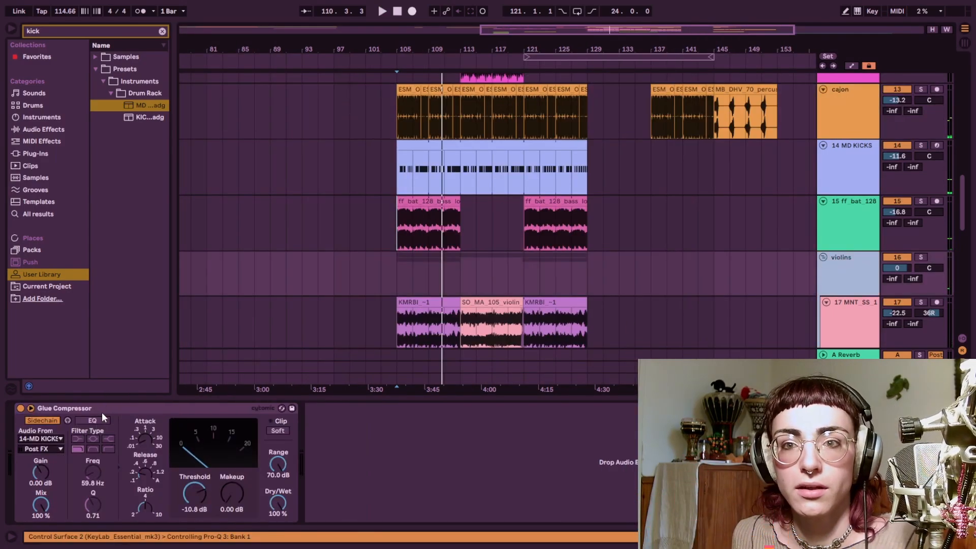
pyautogui.click(101, 413)
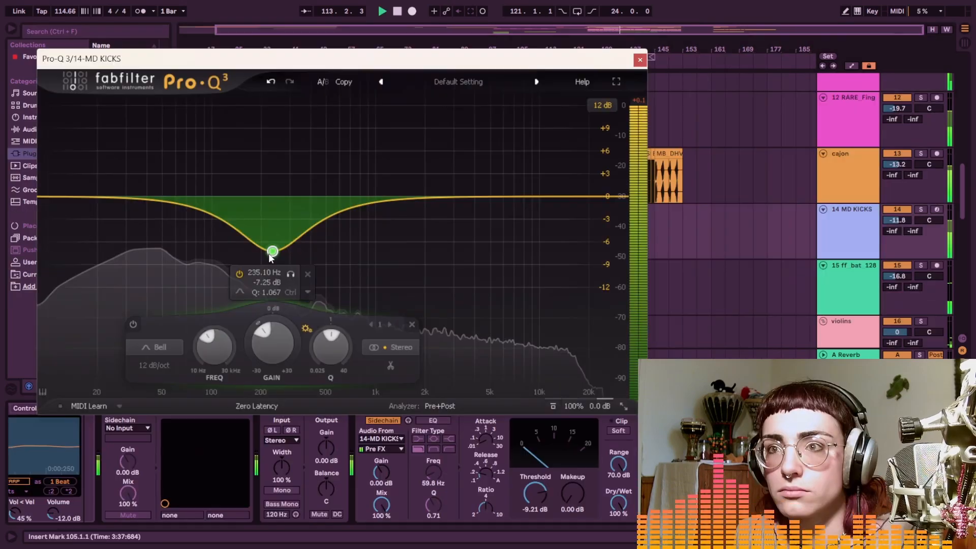
# - Finish a 7.25 dB bell cut at 235.10 Hz in the MD KICKS Pro-Q 3 and lower that track's volume to -13.5 dB during playback
pyautogui.click(640, 60)
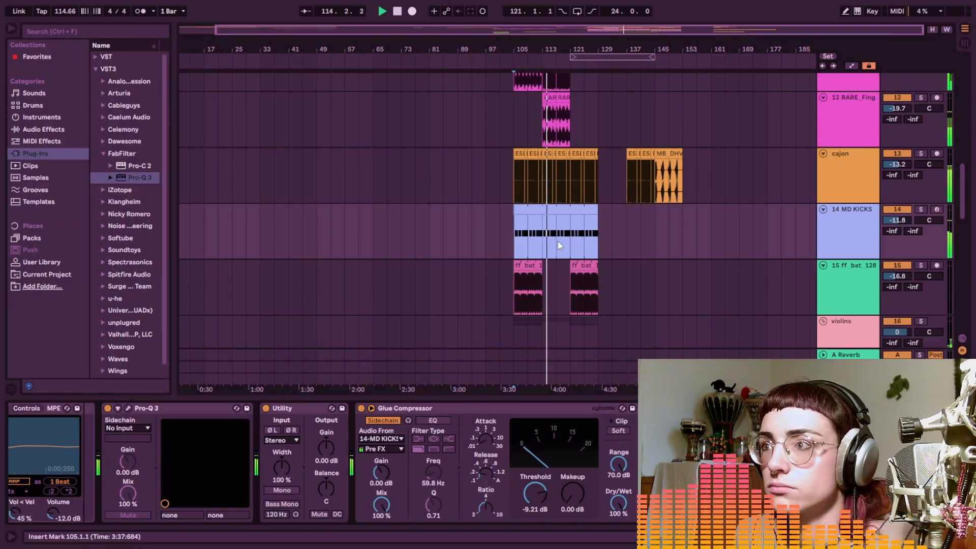
pyautogui.scroll(2, 544, 236)
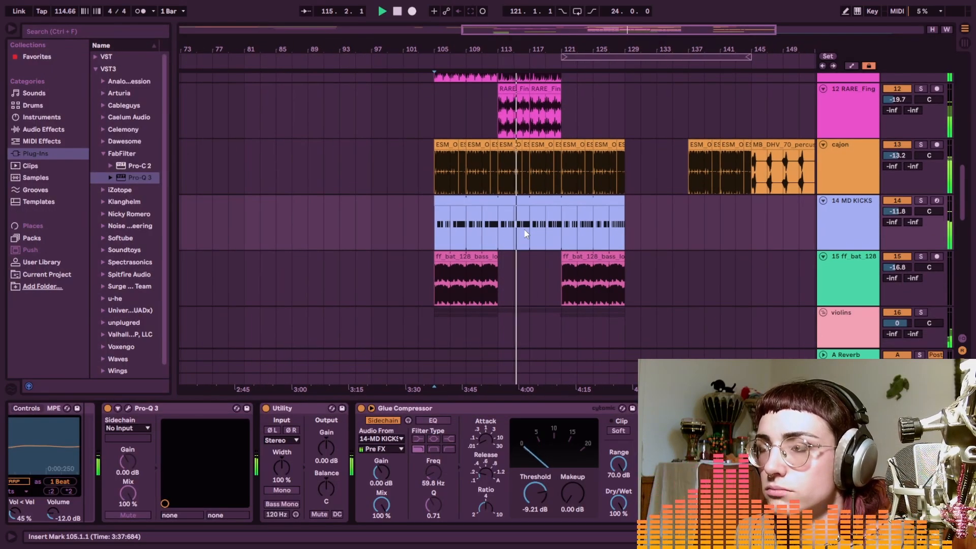
pyautogui.scroll(-2, 532, 222)
pyautogui.scroll(-10, 538, 216)
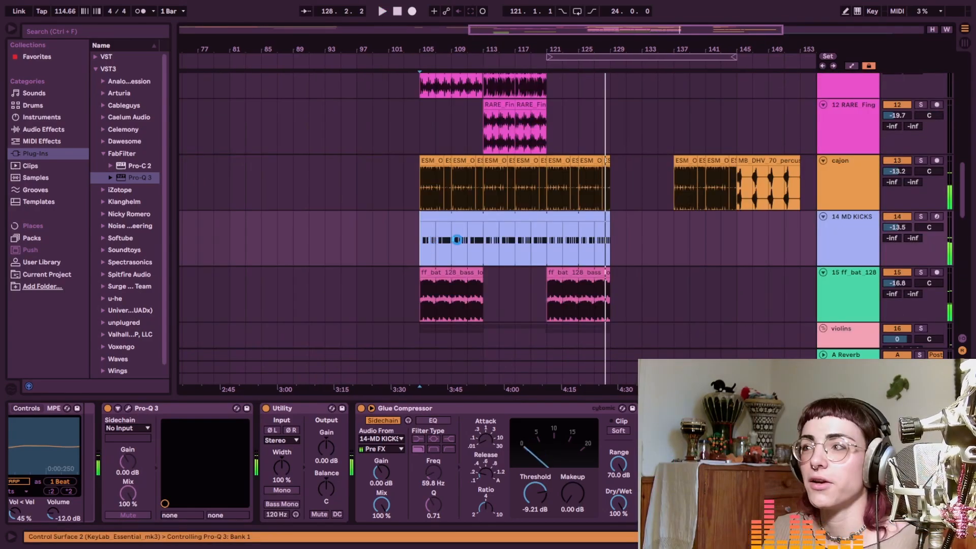
# - Insert 16 bars of empty time at bar 97 across the arrangement and select the gap from bar 97 to bar 113
pyautogui.hscroll(-5, 456, 240)
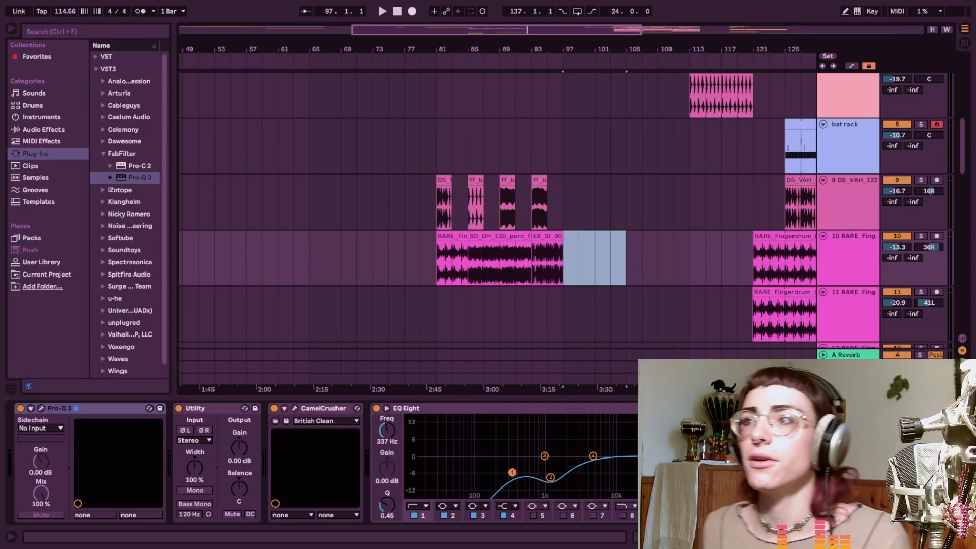
pyautogui.hscroll(4, 626, 276)
pyautogui.keyDown('shift'); pyautogui.click(620, 273); pyautogui.keyUp('shift')
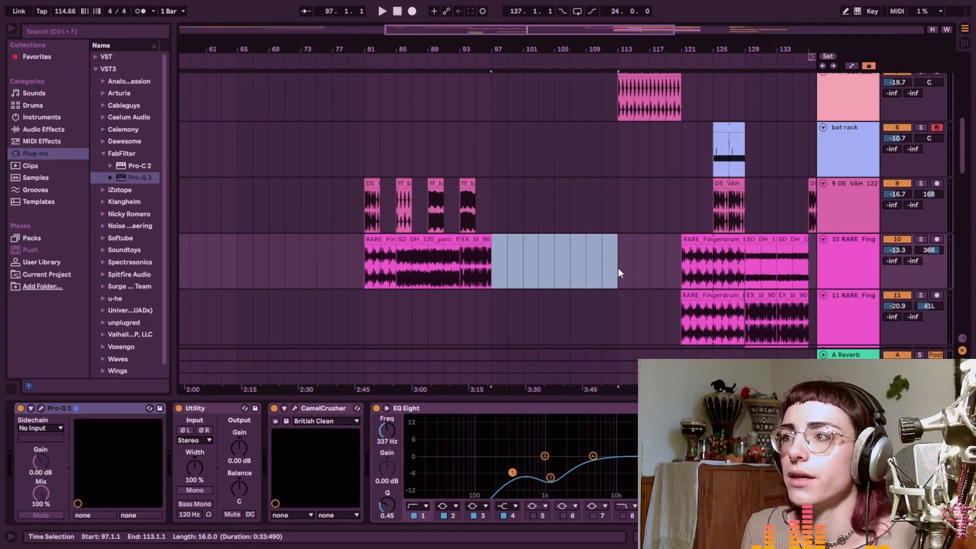
pyautogui.scroll(-8, 643, 252)
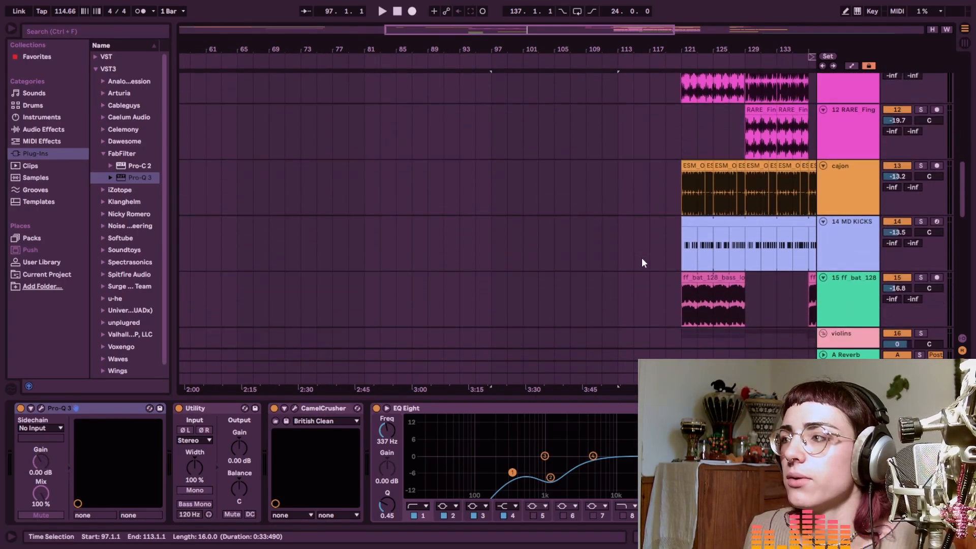
pyautogui.scroll(-10, 641, 262)
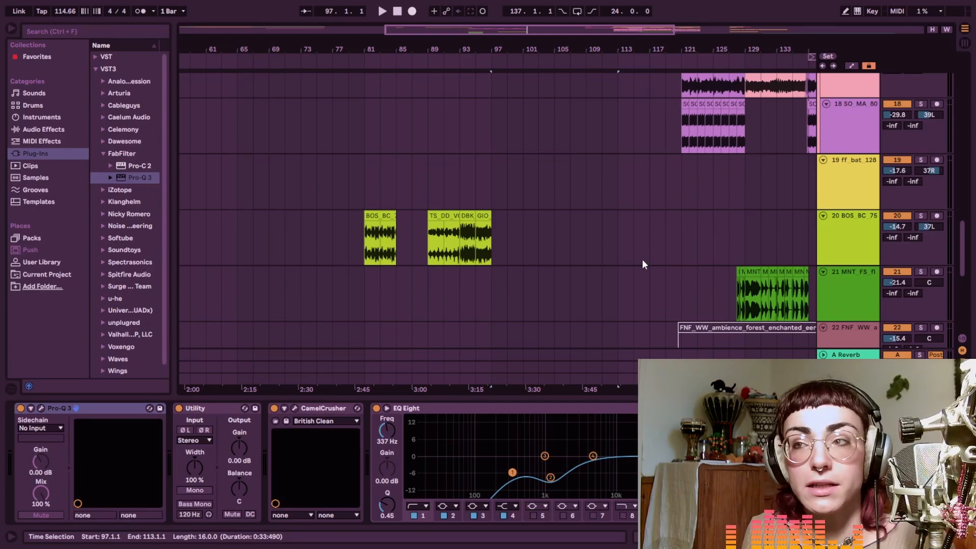
pyautogui.scroll(-2, 642, 259)
# - Create a four-bar MIDI clip at bar 97 on the bat rack track, extend it to bar 113, fill it with drum-rack hits and play it
pyautogui.scroll(5, 625, 233)
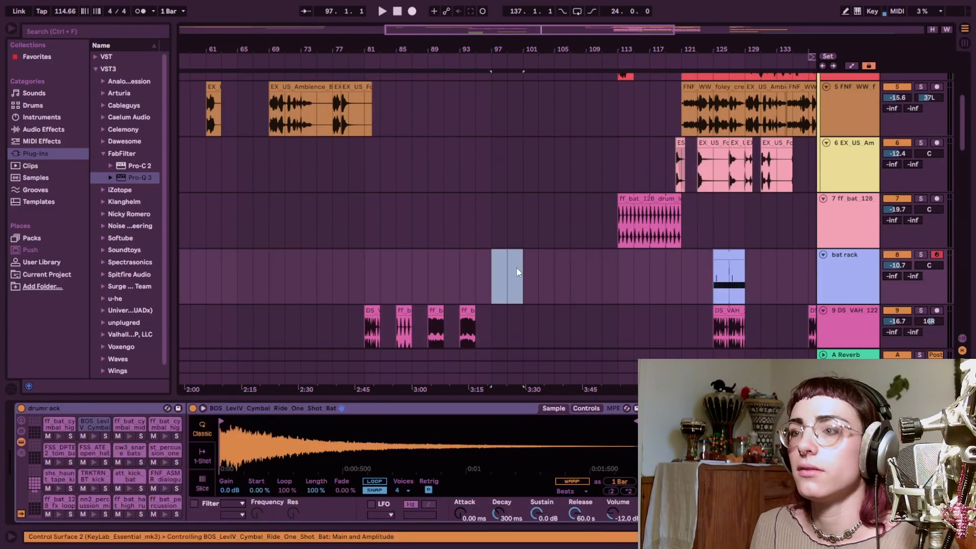
pyautogui.click(518, 271)
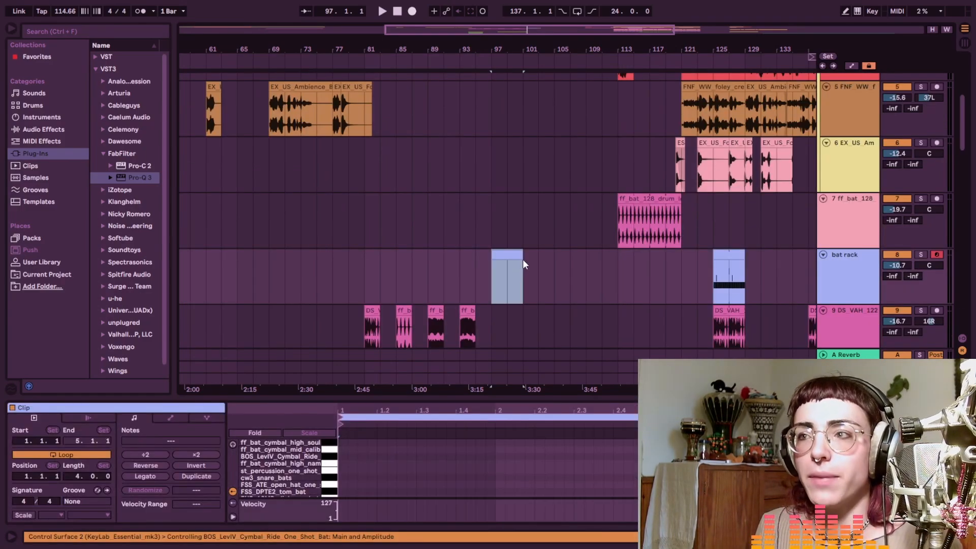
pyautogui.moveTo(525, 264); pyautogui.dragTo(691, 261)
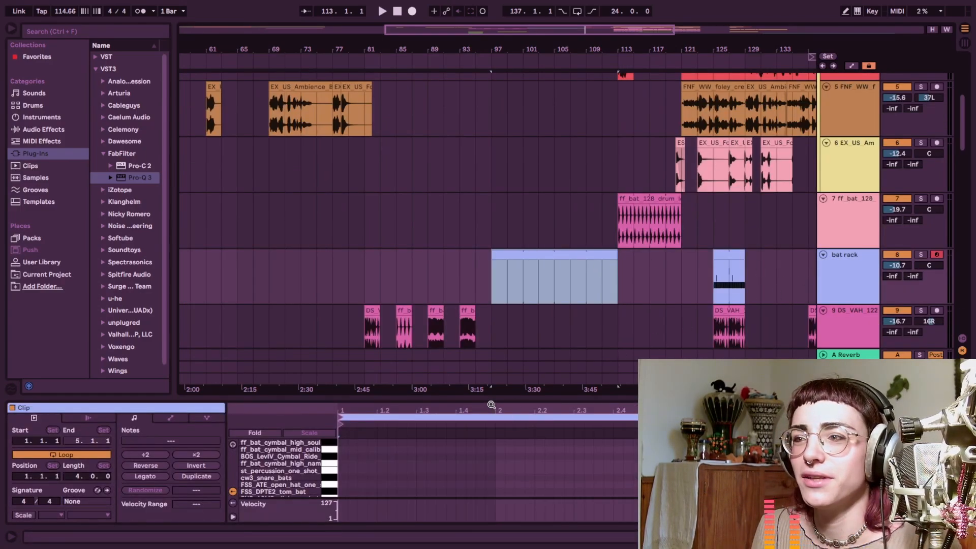
pyautogui.moveTo(497, 397); pyautogui.dragTo(529, 206)
pyautogui.press('space')
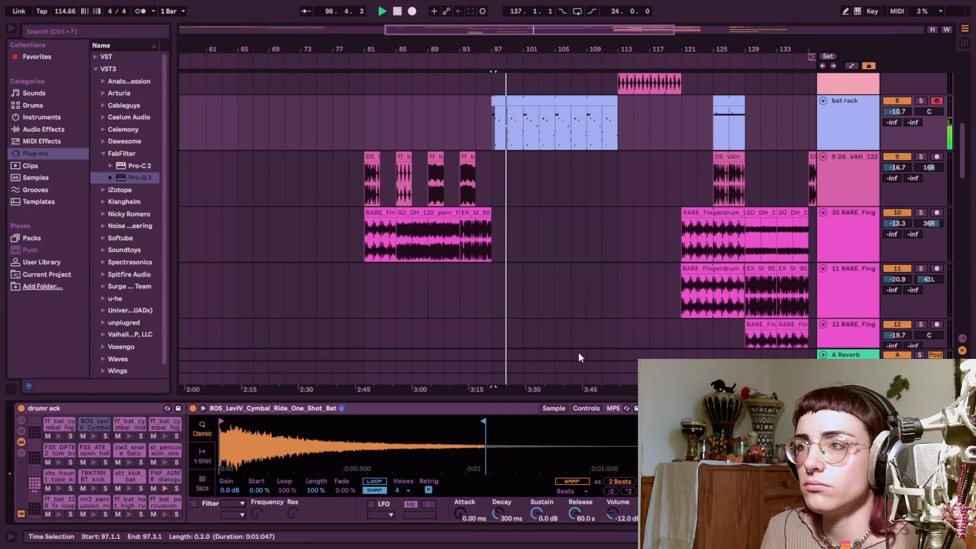
pyautogui.doubleClick(557, 102)
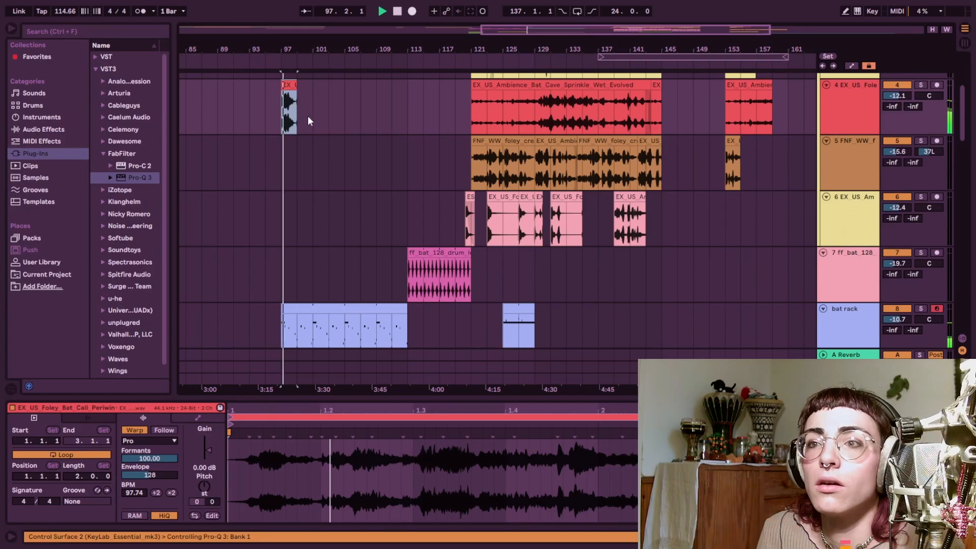
# - Loop the Bat Call Periwinkle clip on track 4 from bar 97 out to bar 113 and add ValhallaVintageVerb to that track
pyautogui.press('z')
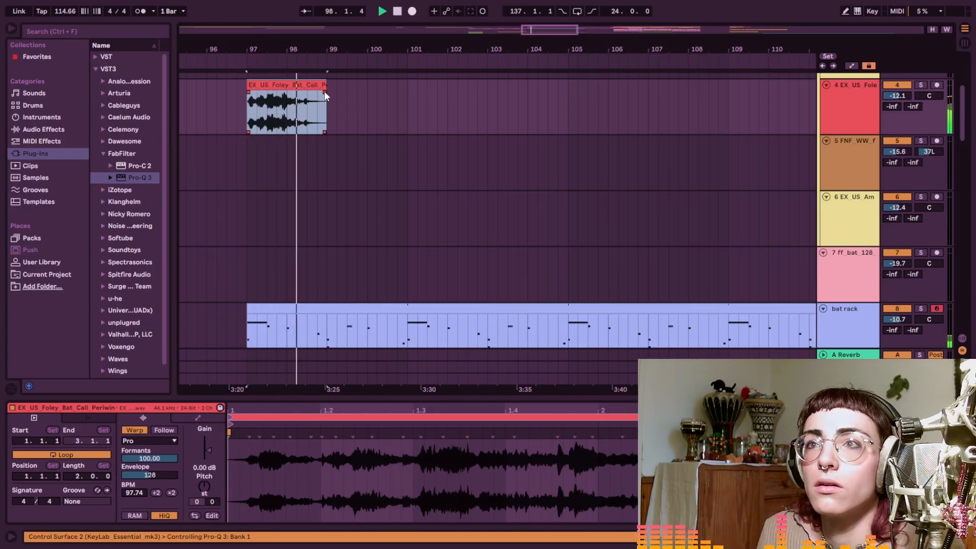
pyautogui.moveTo(325, 96); pyautogui.dragTo(504, 115)
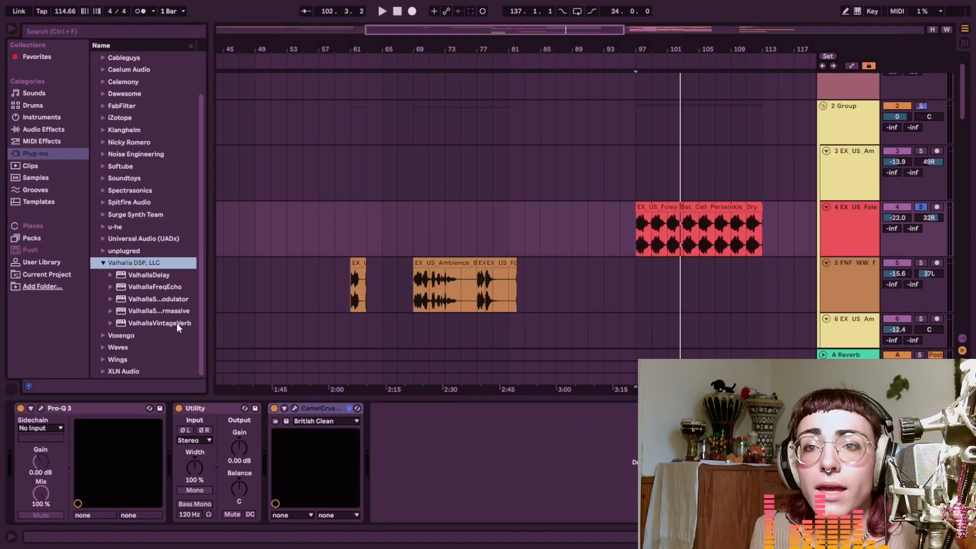
pyautogui.doubleClick(174, 323)
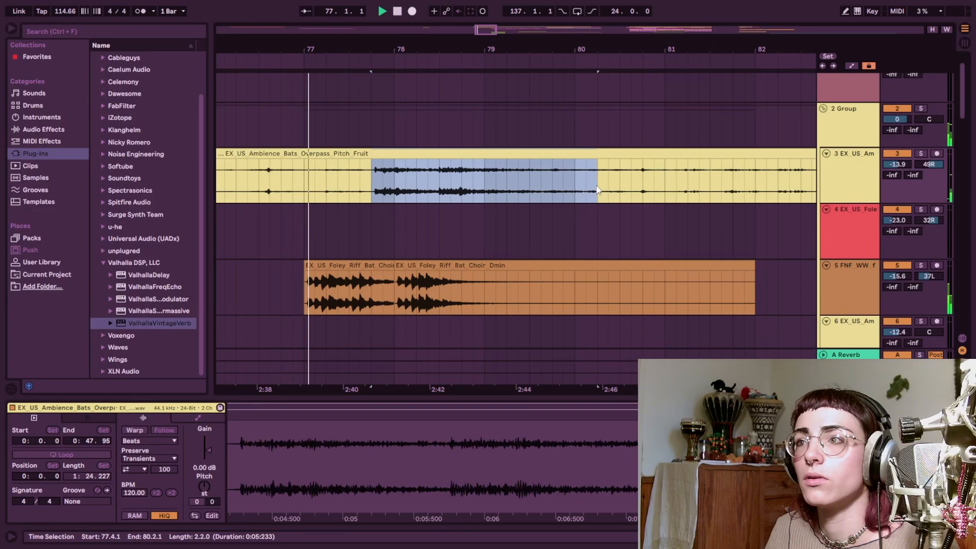
# - Delete a selected passage of the Bats Overpass Pitch Fruit clip around bar 78 on track 3 and paste the copied audio
pyautogui.moveTo(599, 183); pyautogui.dragTo(406, 168)
pyautogui.press('Delete')
pyautogui.hotkey('ctrl', 'v')
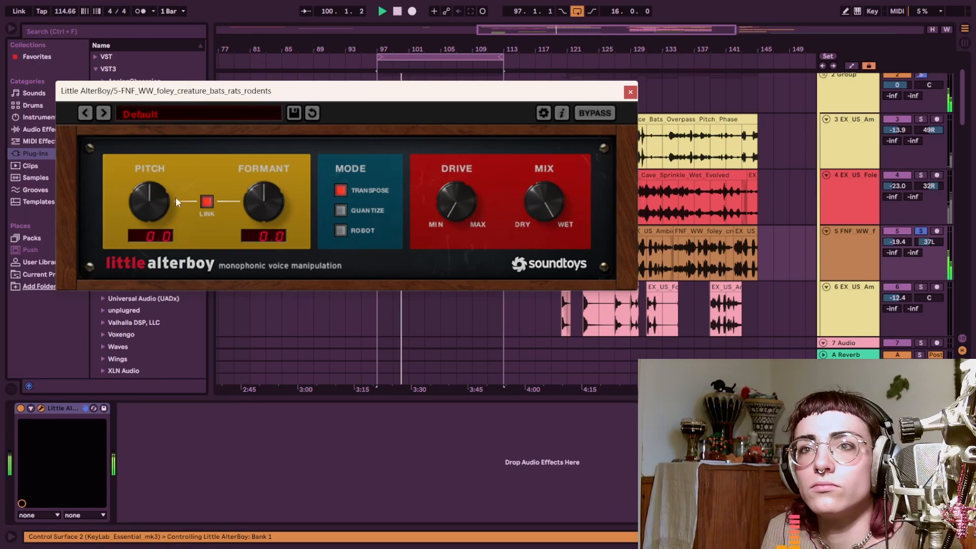
# - Set Little AlterBoy's linked pitch and formant to 6.0 on track 5 and dismiss the SpaceBlender promotion
pyautogui.moveTo(155, 187); pyautogui.dragTo(162, 179)
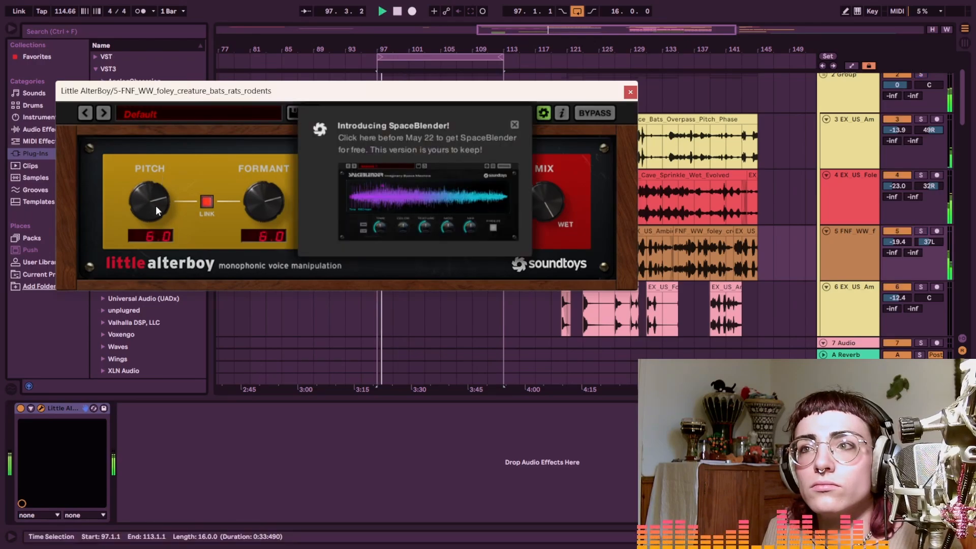
pyautogui.click(515, 123)
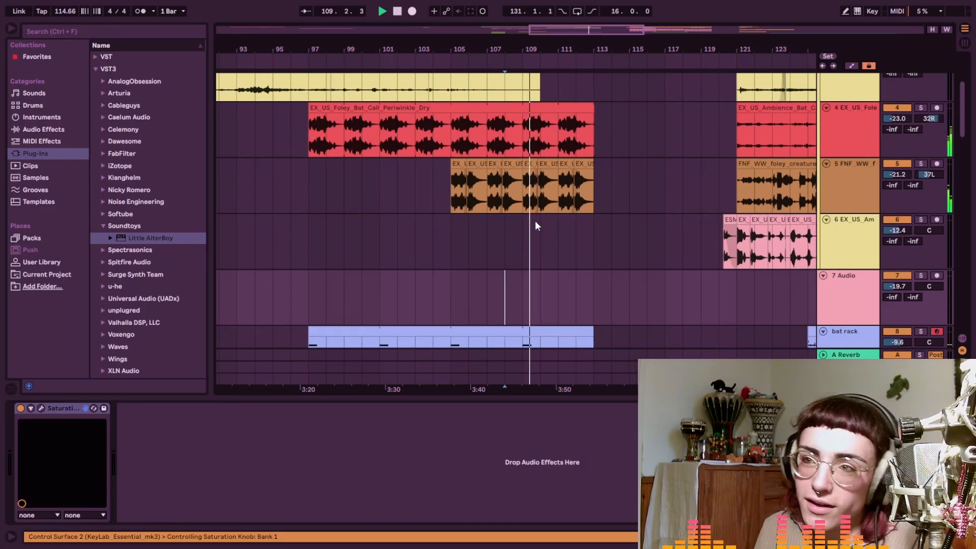
pyautogui.click(522, 236)
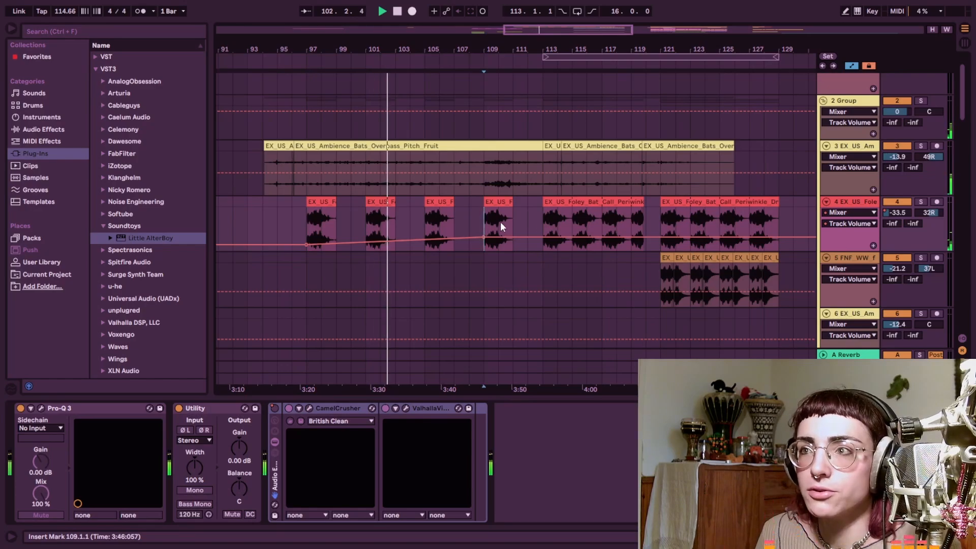
# - Hide the automation lanes and play the arrangement from 112.3.1 to check the bat calls' entry at bar 113
pyautogui.press('a')
pyautogui.hscroll(3, 542, 236)
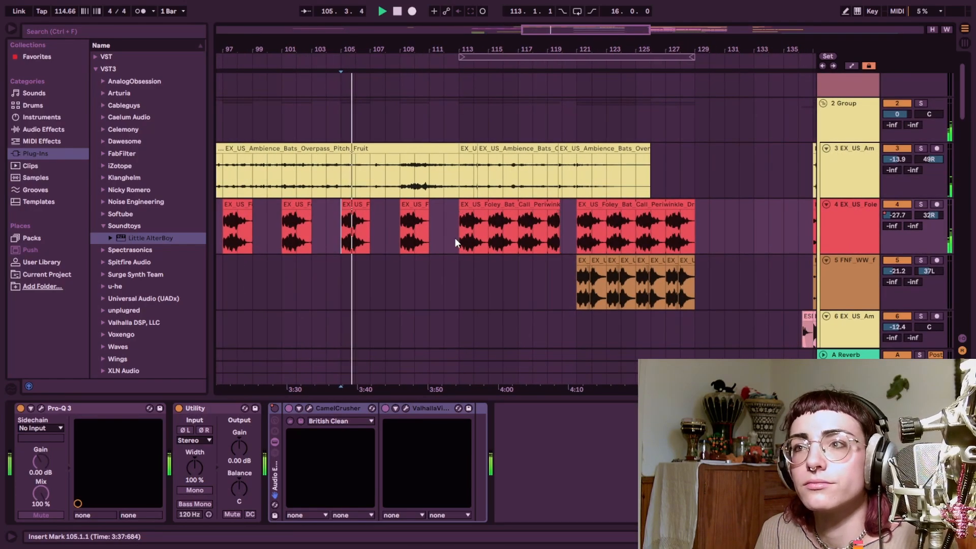
pyautogui.click(455, 234)
pyautogui.scroll(4, 454, 232)
pyautogui.click(455, 230)
pyautogui.press('space')
pyautogui.scroll(-2, 456, 230)
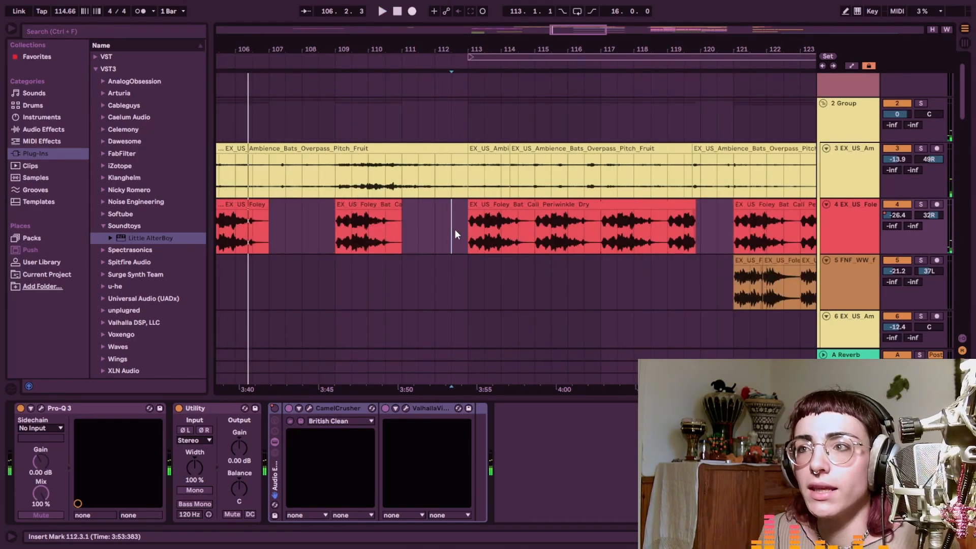
pyautogui.click(343, 231)
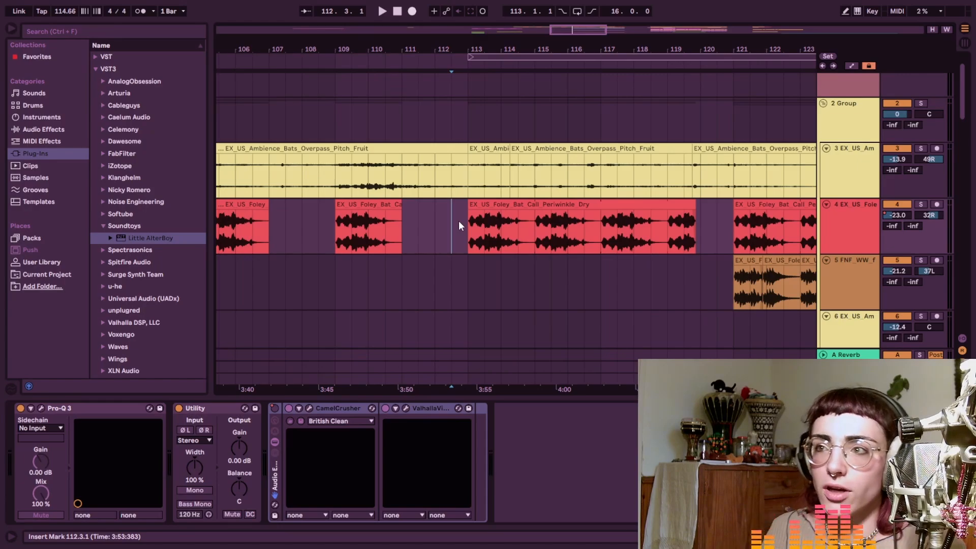
pyautogui.press('space')
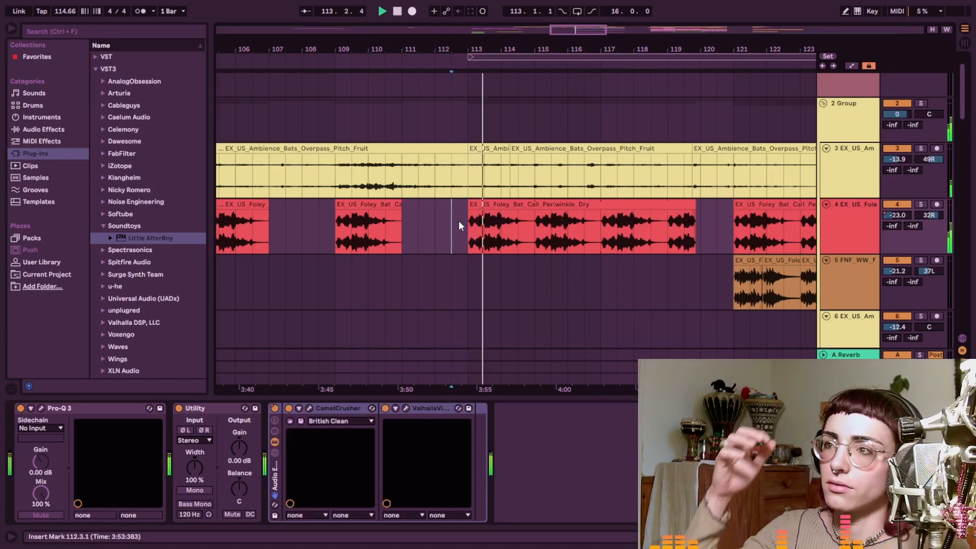
# - Audition the bat call section from bar 113 and place insert marks at bars 119 and 121 to locate the arrangement changes
pyautogui.scroll(-3, 459, 221)
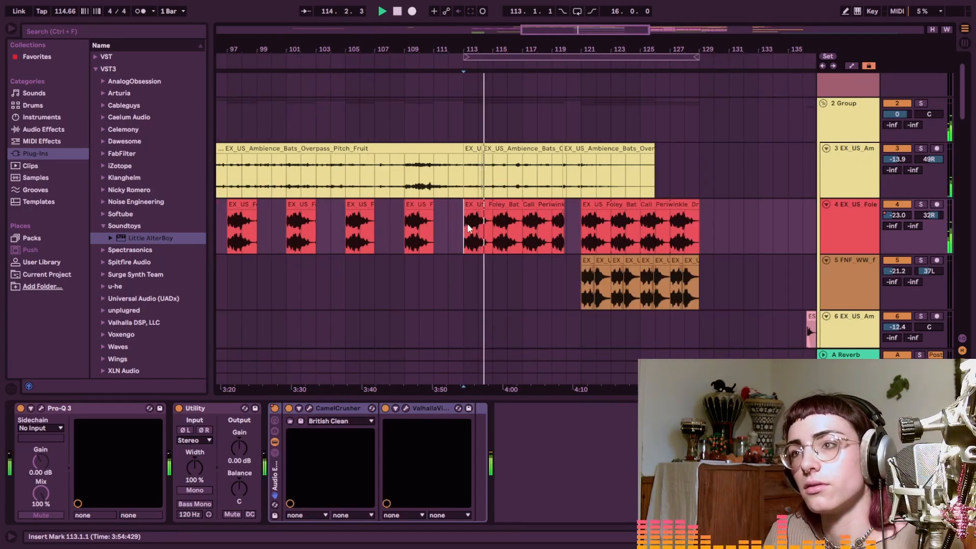
pyautogui.scroll(2, 456, 239)
pyautogui.scroll(2, 453, 233)
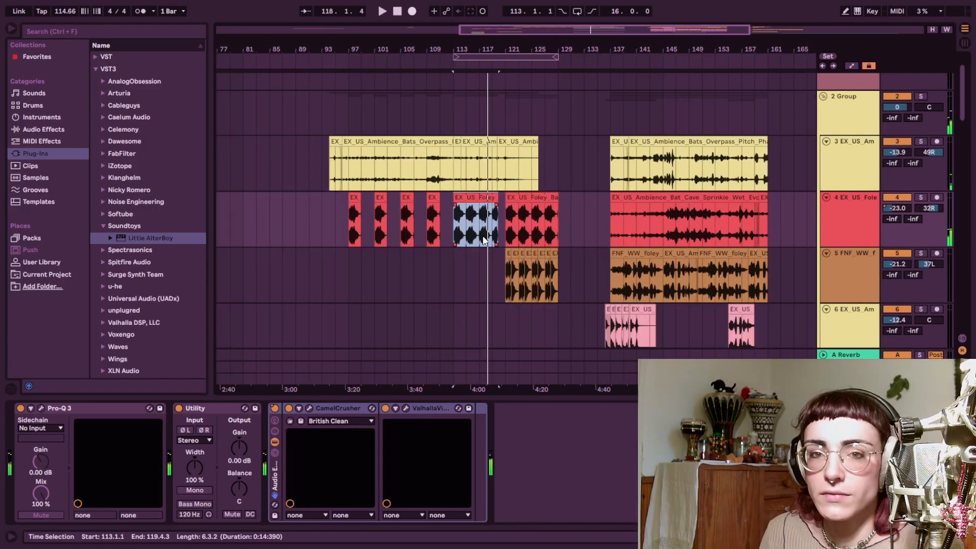
pyautogui.click(491, 235)
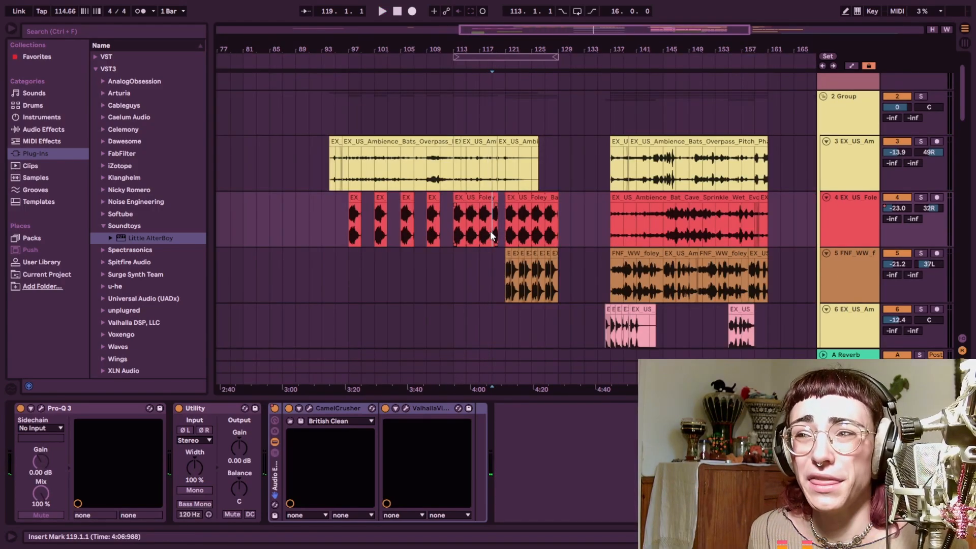
pyautogui.moveTo(719, 196); pyautogui.dragTo(700, 197)
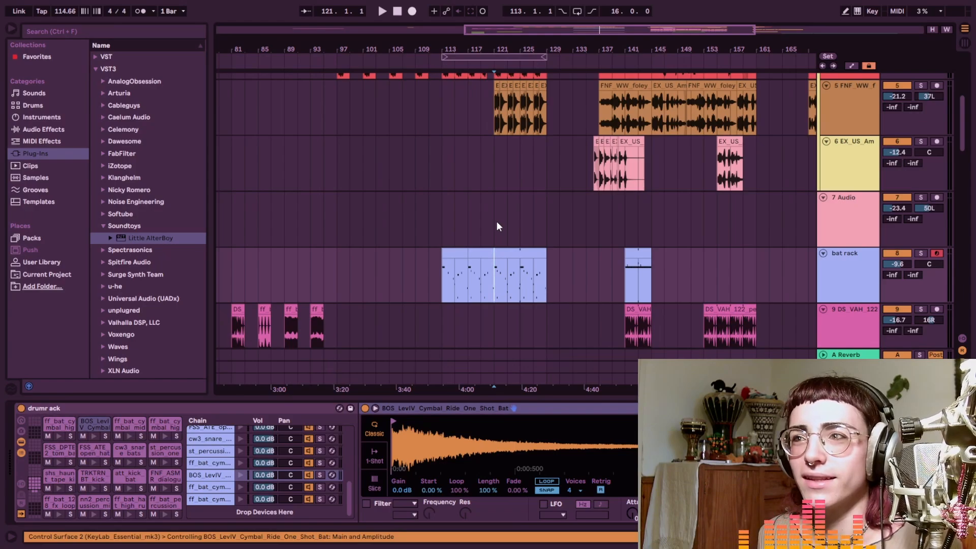
pyautogui.scroll(1, 497, 226)
pyautogui.scroll(2, 496, 226)
pyautogui.click(495, 222)
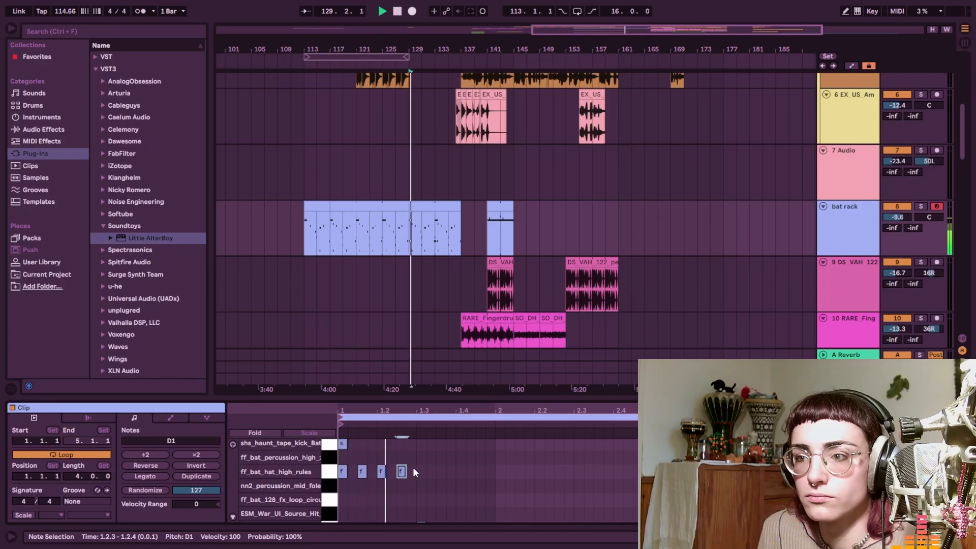
# - Duplicate the ff_bat_hat_high_rules notes four times to fill the bat rack clip from bar 129 and toggle playback
pyautogui.hotkey('ctrl', 'a')
pyautogui.hotkey('ctrl', 'd')
pyautogui.hotkey('ctrl', 'd')
pyautogui.hotkey('ctrl', 'd')
pyautogui.hotkey('ctrl', 'd')
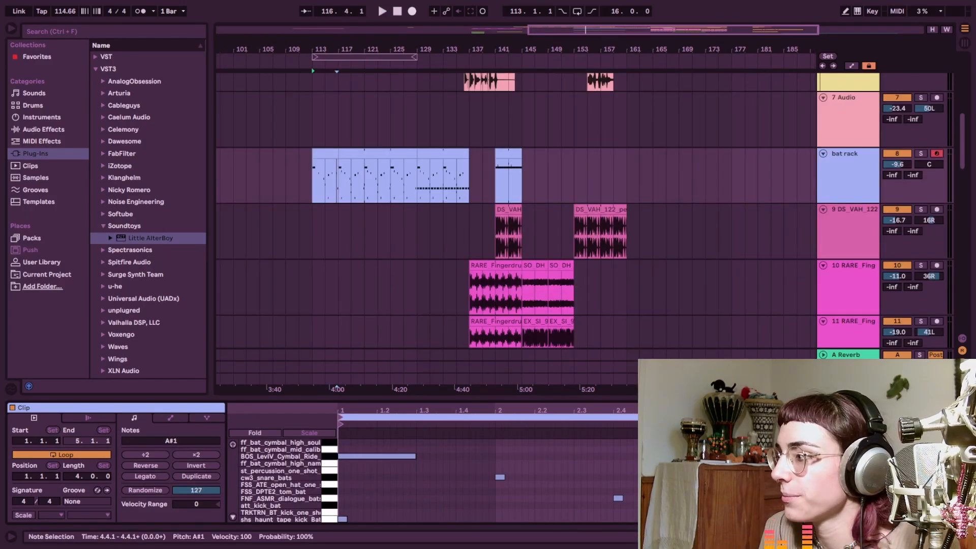
pyautogui.press('space')
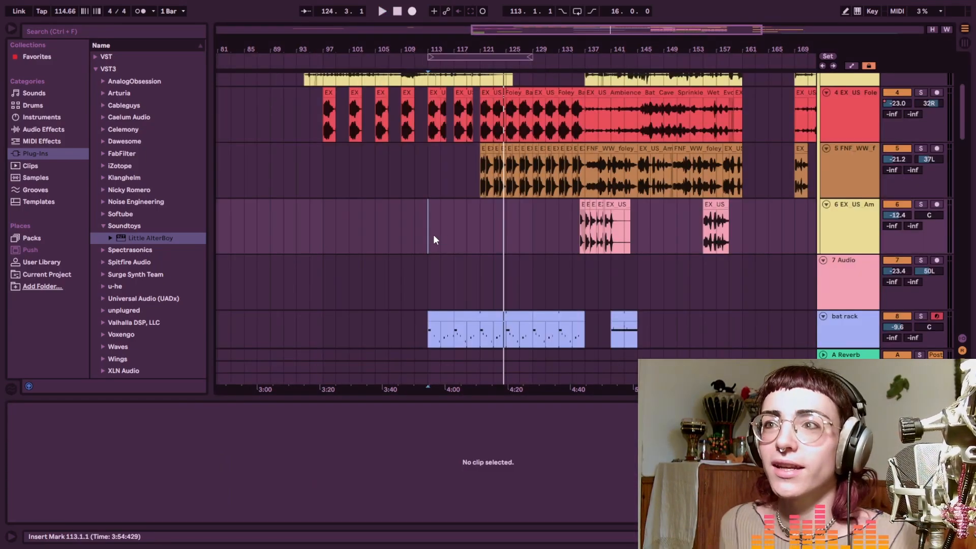
pyautogui.click(426, 234)
pyautogui.scroll(-3, 520, 249)
pyautogui.scroll(1, 516, 247)
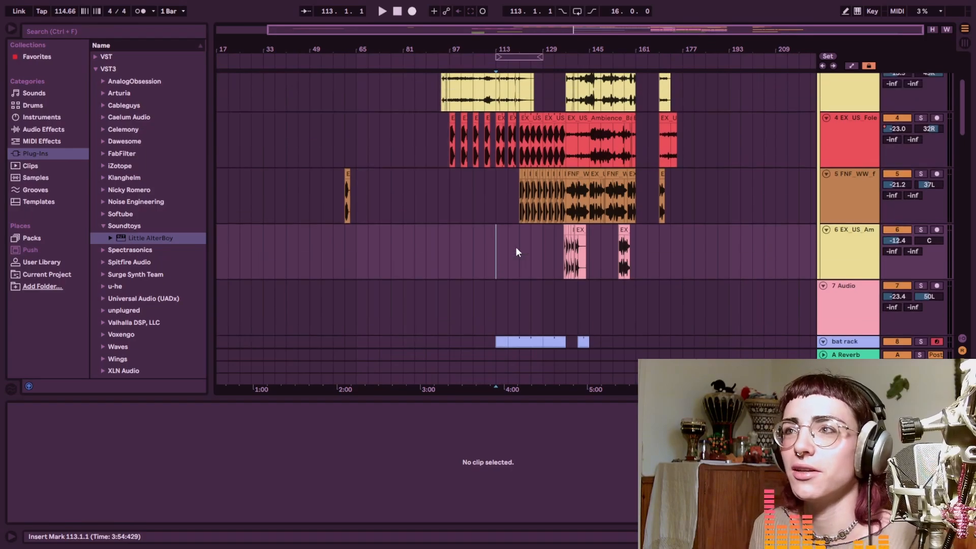
pyautogui.scroll(4, 516, 248)
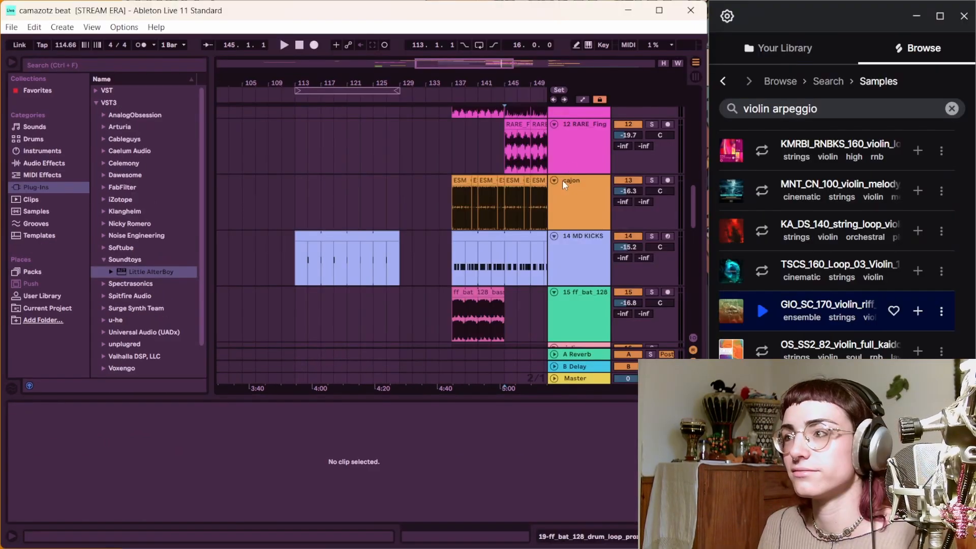
pyautogui.click(222, 533)
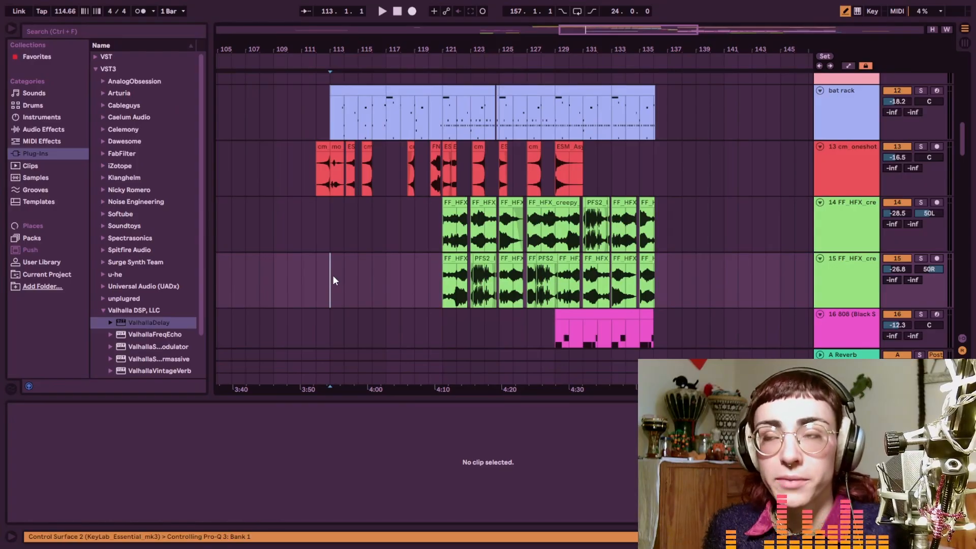
# - Review the layered bat ambience, bat call, creature foley, bat rack and one-shot tracks between bars 97 and 137
pyautogui.scroll(5, 333, 275)
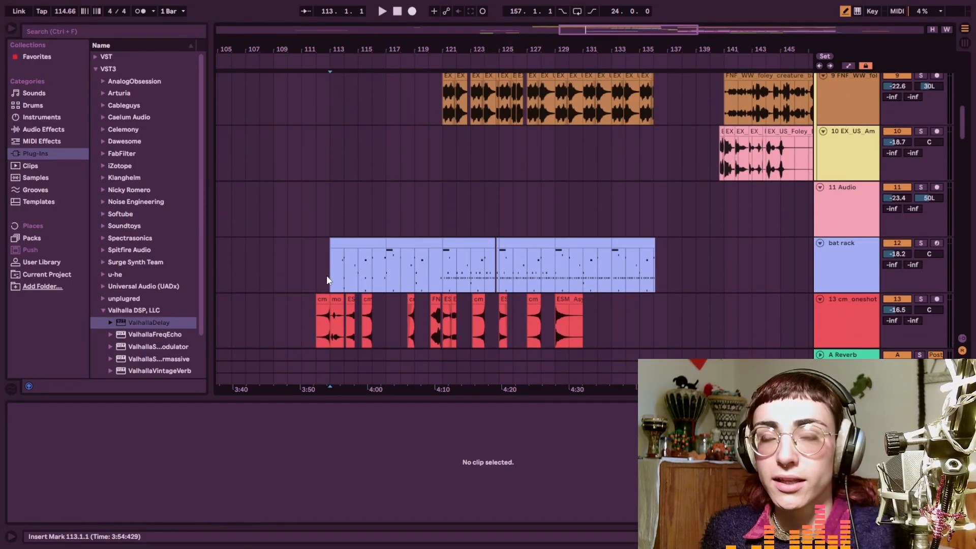
pyautogui.scroll(1, 327, 276)
pyautogui.click(313, 285)
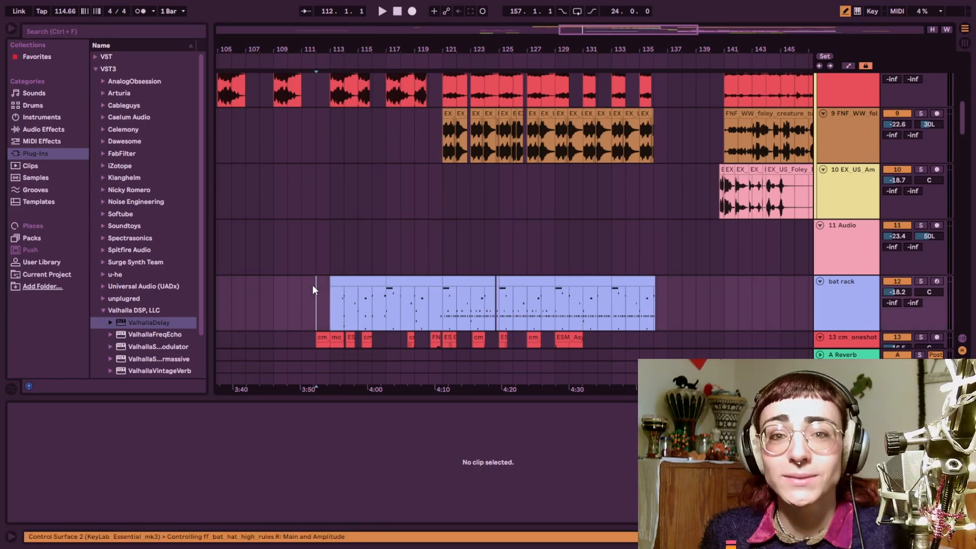
pyautogui.scroll(4, 436, 301)
pyautogui.hscroll(-3, 436, 301)
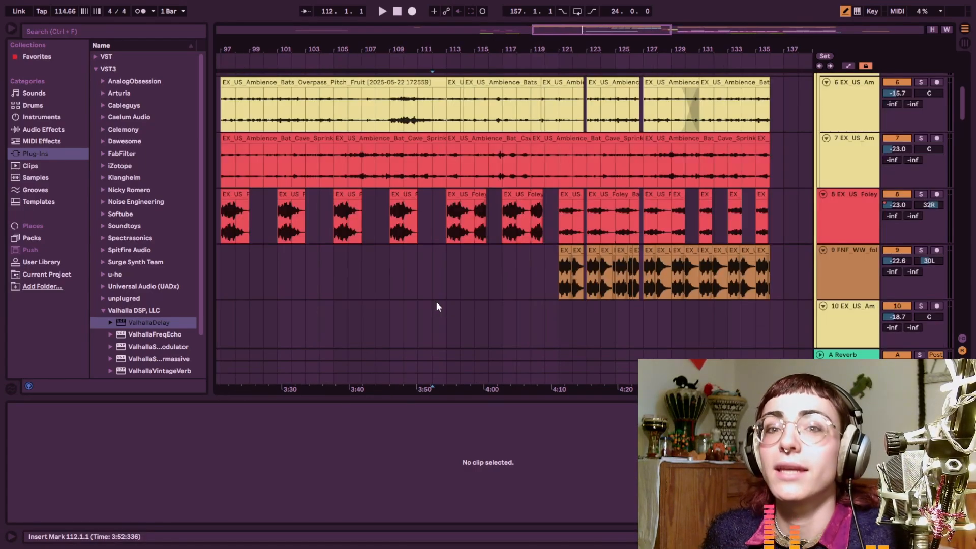
pyautogui.scroll(1, 450, 294)
pyautogui.hscroll(-2, 450, 293)
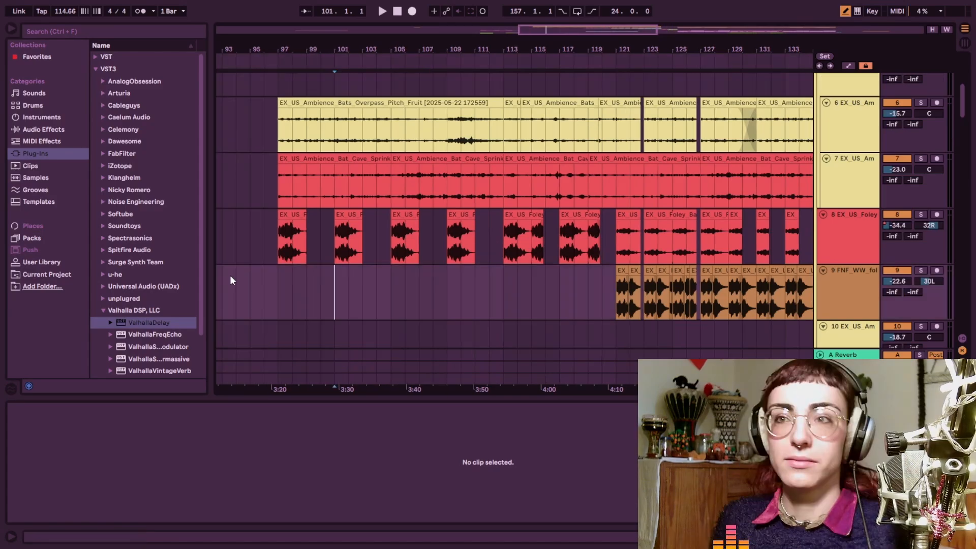
pyautogui.click(283, 294)
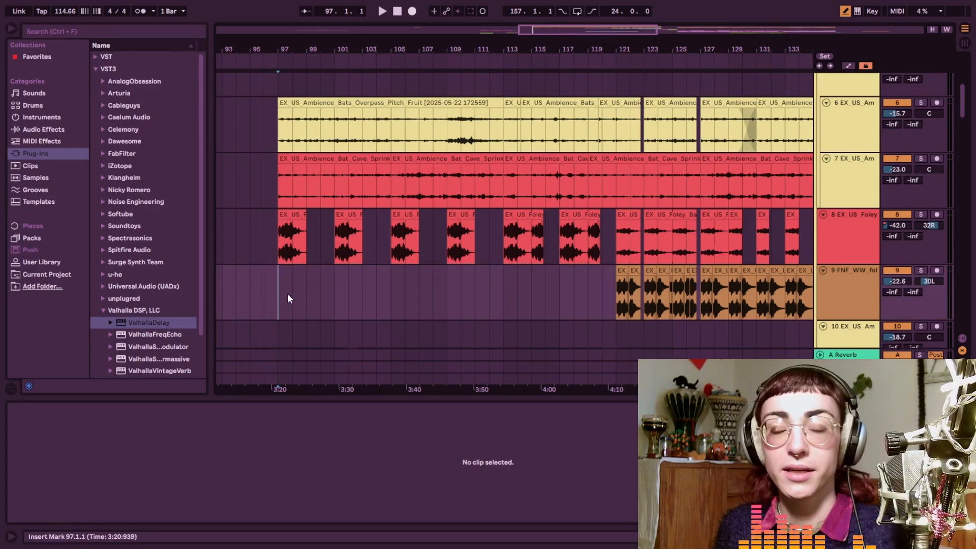
pyautogui.scroll(-2, 525, 313)
pyautogui.hscroll(2, 525, 313)
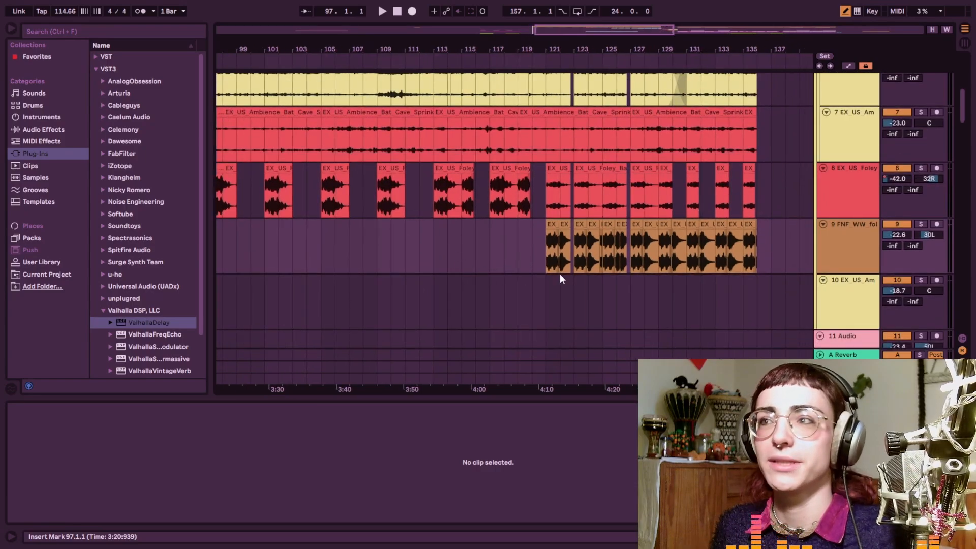
pyautogui.scroll(-4, 560, 274)
pyautogui.scroll(2, 394, 203)
# - Play the soloed bat rack pattern from bar 114 to examine its drum hits
pyautogui.click(388, 203)
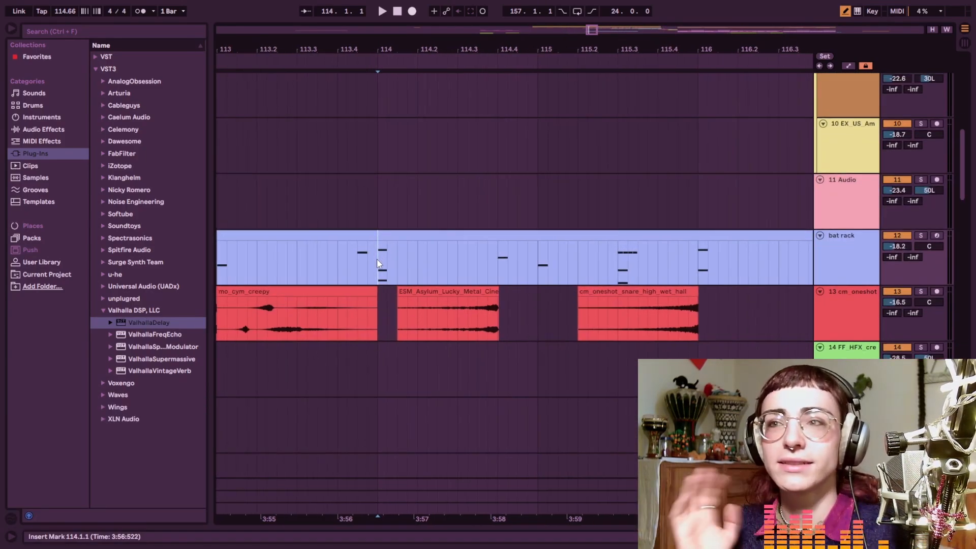
pyautogui.press('space')
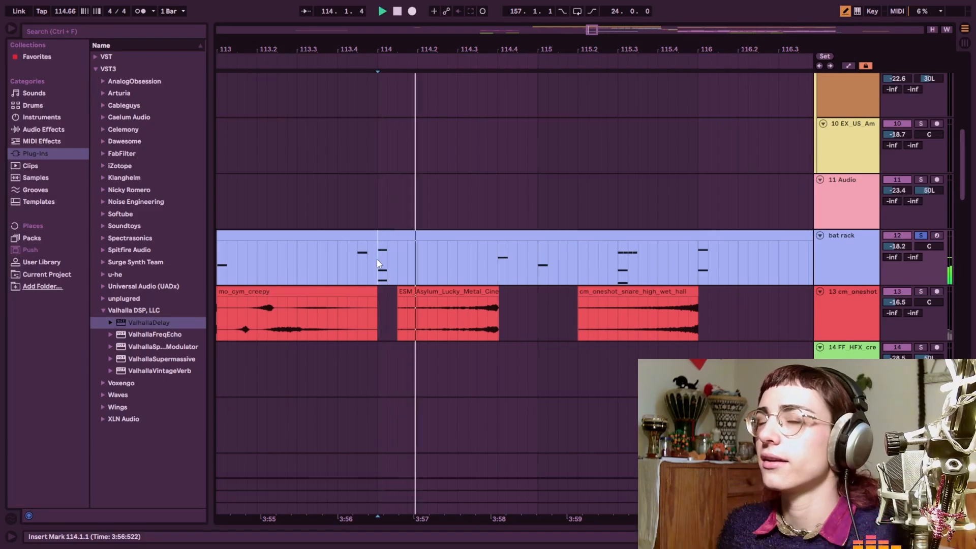
pyautogui.press('space')
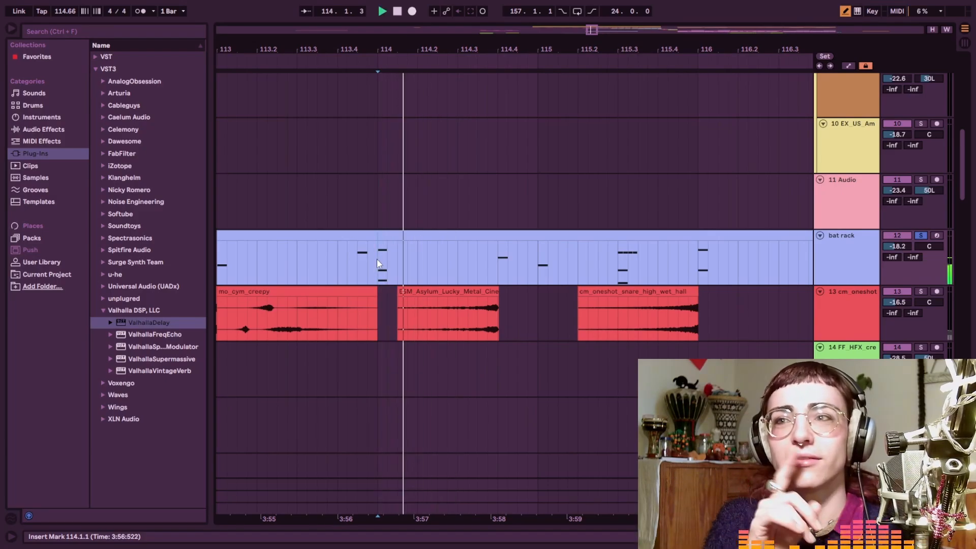
pyautogui.scroll(-3, 426, 260)
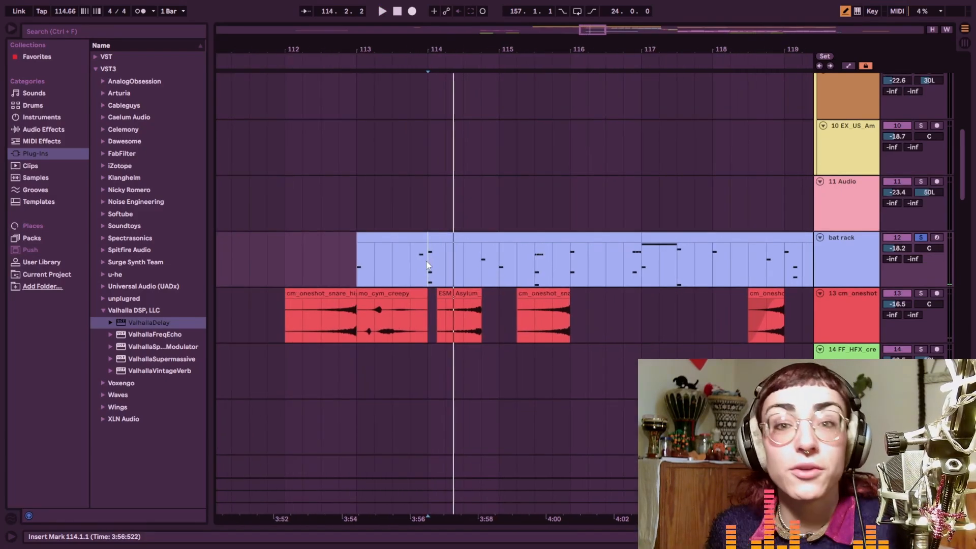
# - Play the unsoloed mix from bar 112 to hear the track 13 one-shots leading into the bat rack hits
pyautogui.click(298, 264)
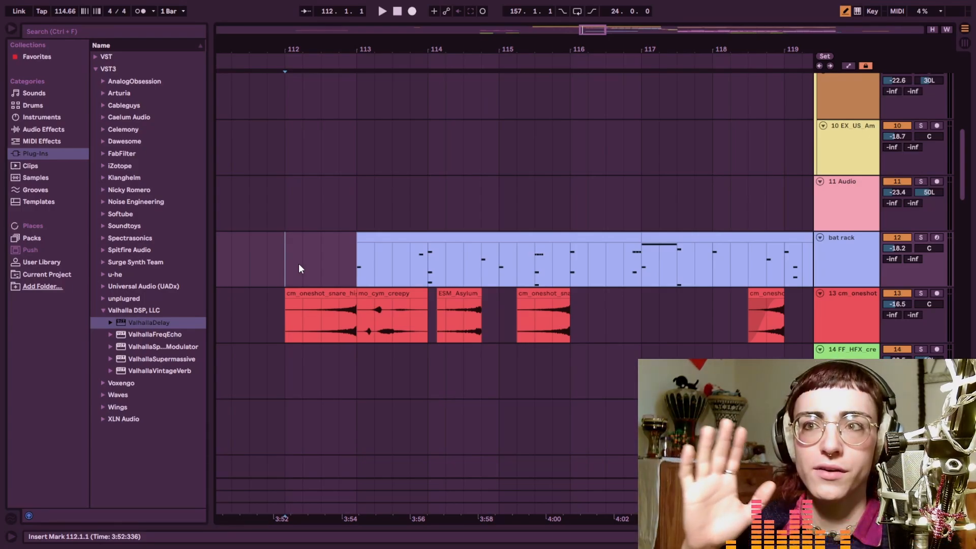
pyautogui.press('space')
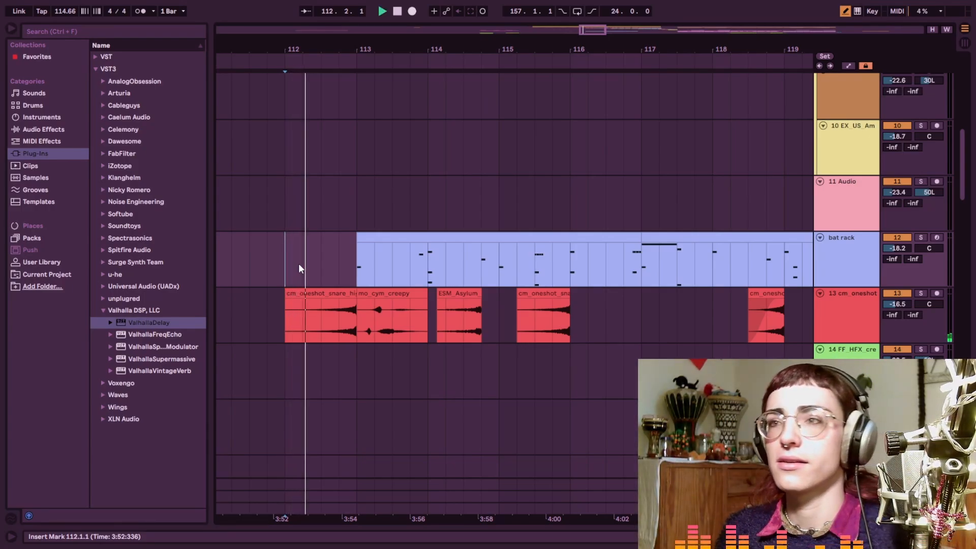
pyautogui.moveTo(298, 264); pyautogui.dragTo(339, 290)
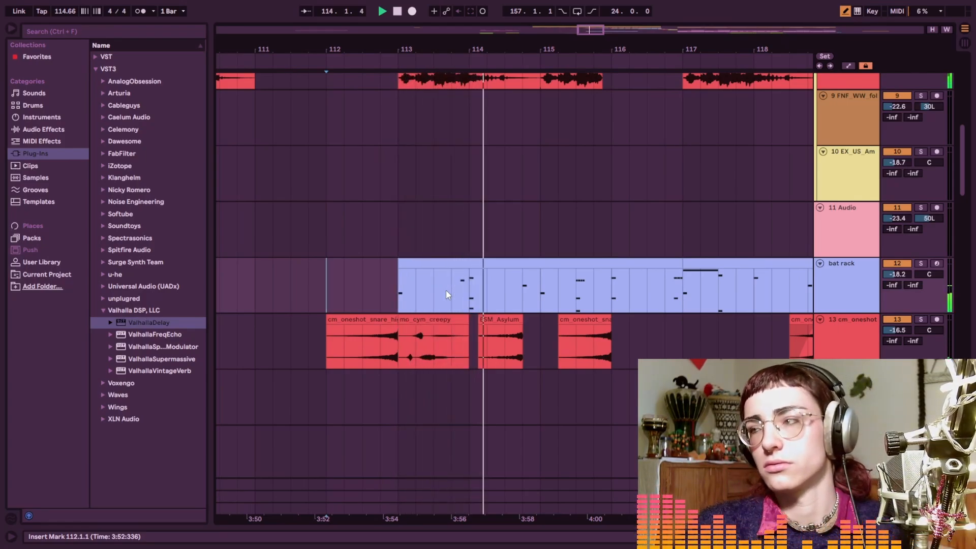
pyautogui.scroll(-2, 446, 291)
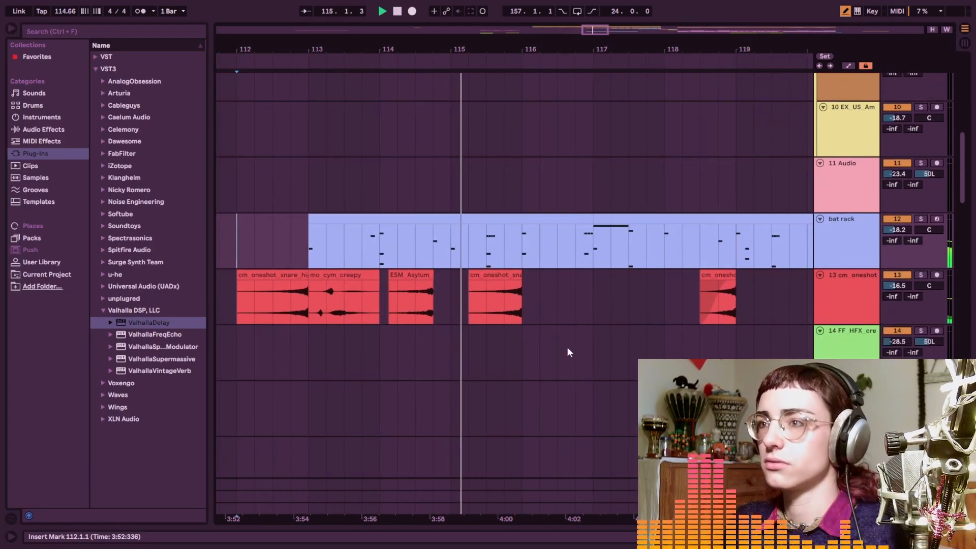
# - Play the two soloed creepy whisper tracks around bar 123, and hear them in the full mix from bar 120
pyautogui.scroll(-3, 455, 342)
pyautogui.scroll(-5, 452, 335)
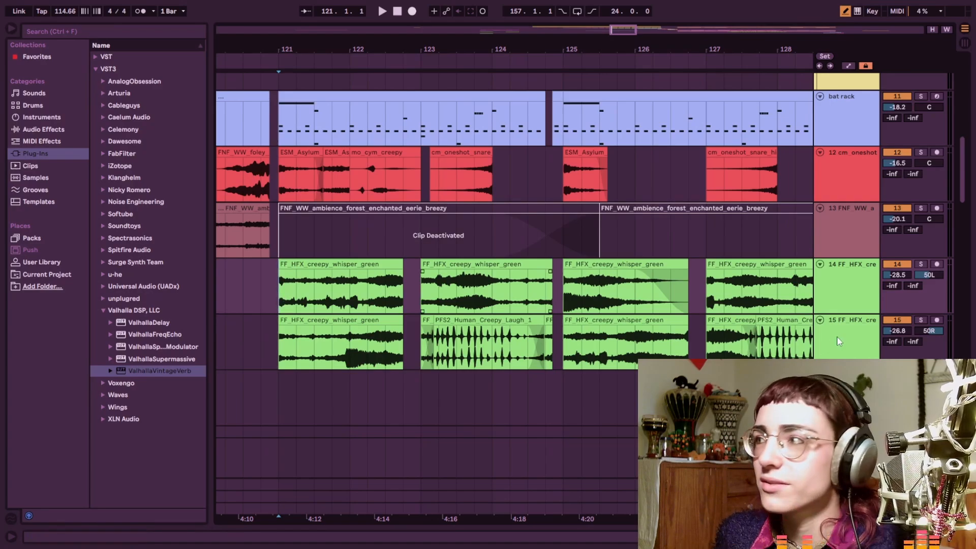
pyautogui.click(919, 258)
pyautogui.click(920, 264)
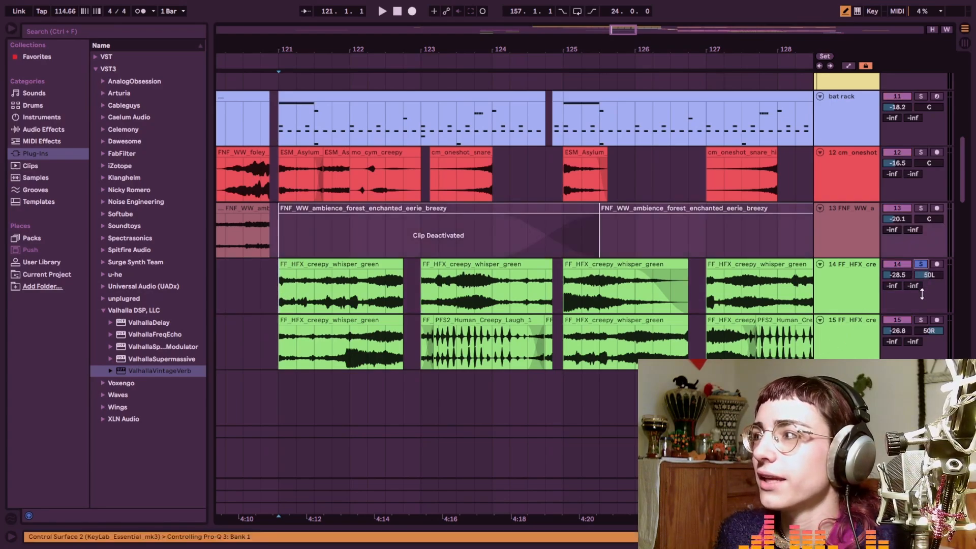
pyautogui.click(437, 353)
pyautogui.press('space')
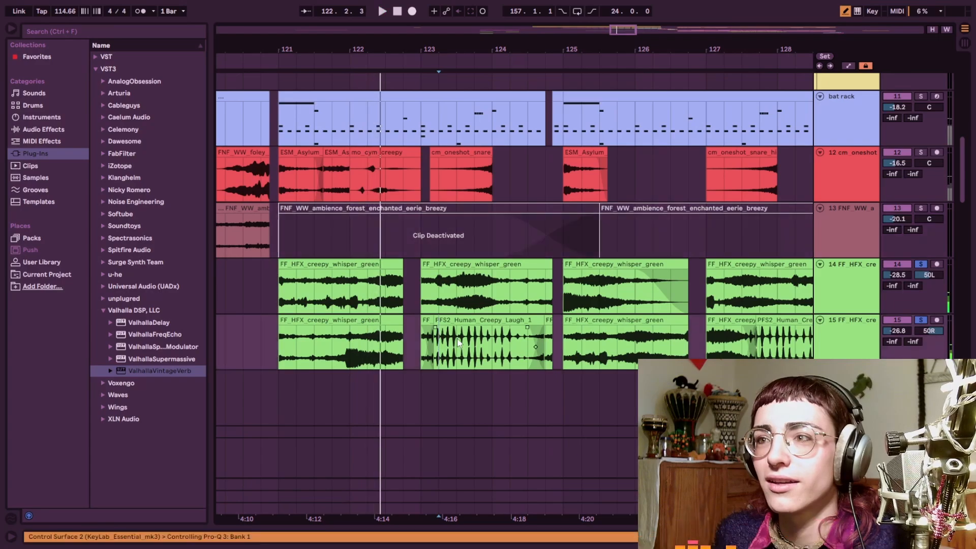
pyautogui.click(426, 354)
pyautogui.press('space')
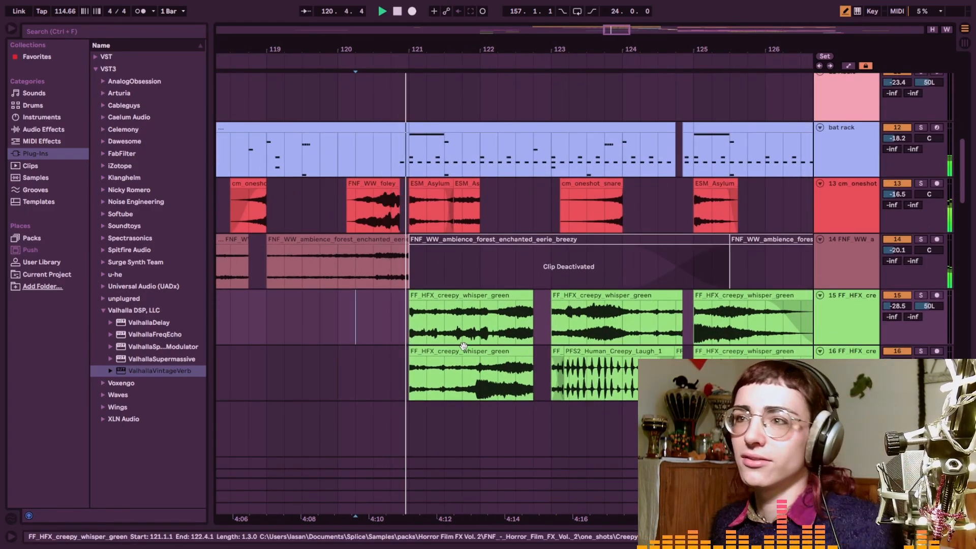
pyautogui.scroll(-5, 464, 345)
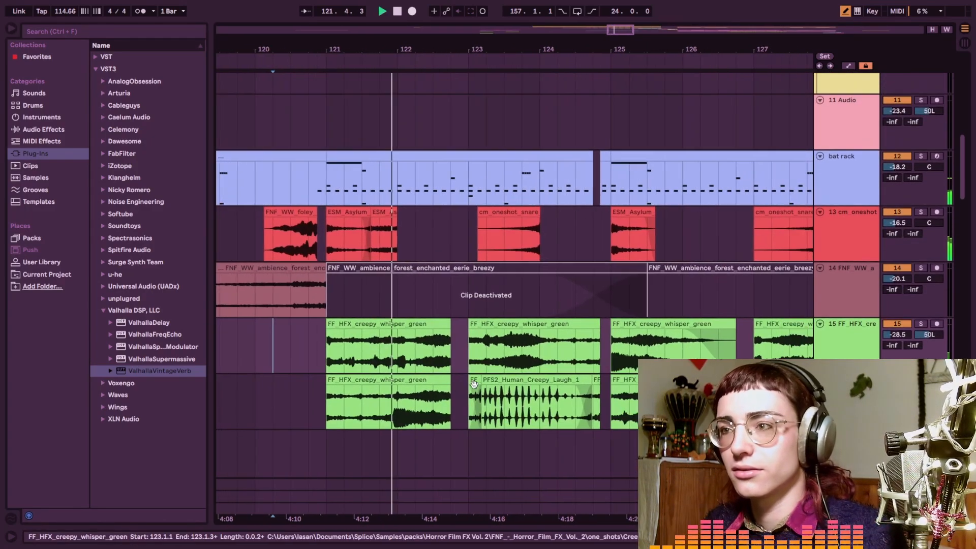
pyautogui.scroll(-1, 508, 391)
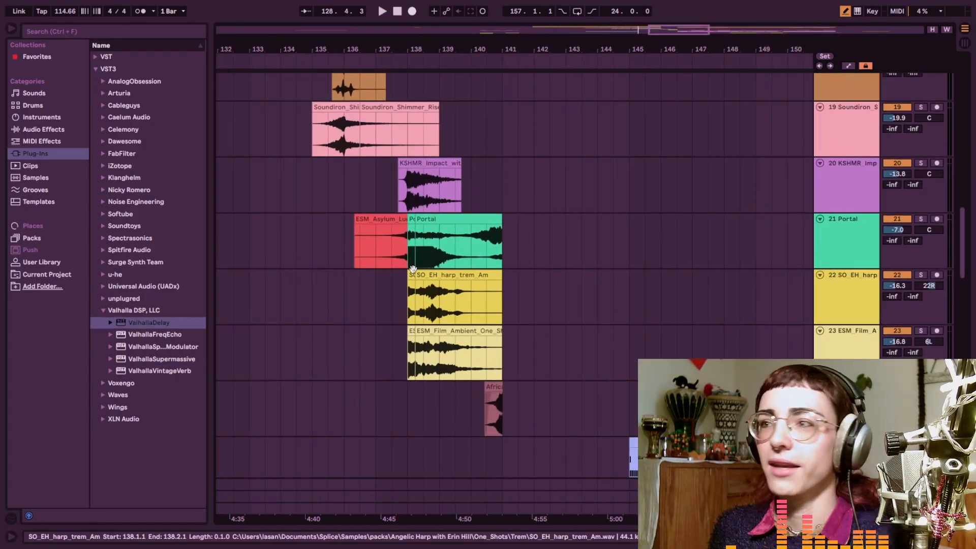
# - Play the mix from bar 129 to hear the 808 layer under the whispers and bat rack
pyautogui.click(408, 268)
pyautogui.click(408, 321)
pyautogui.moveTo(417, 306); pyautogui.dragTo(522, 396)
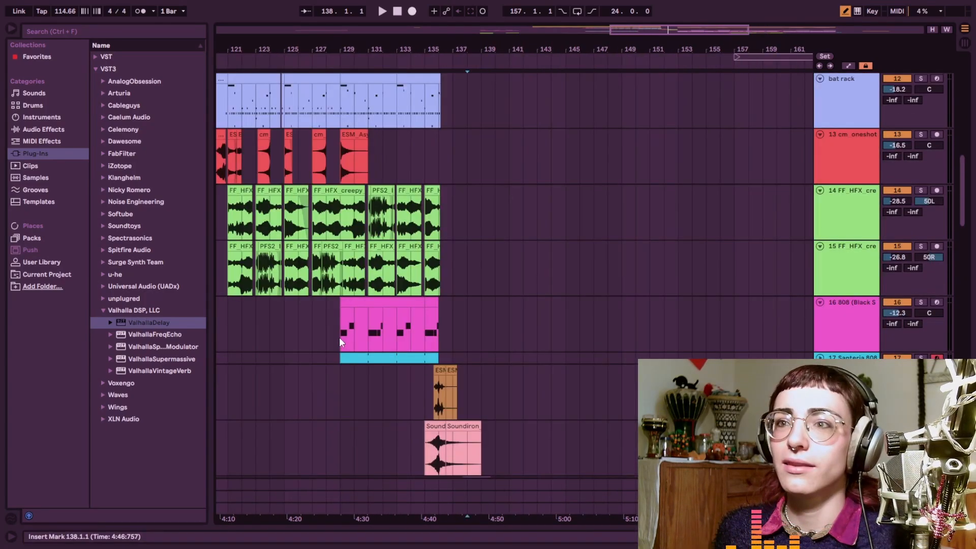
pyautogui.click(339, 335)
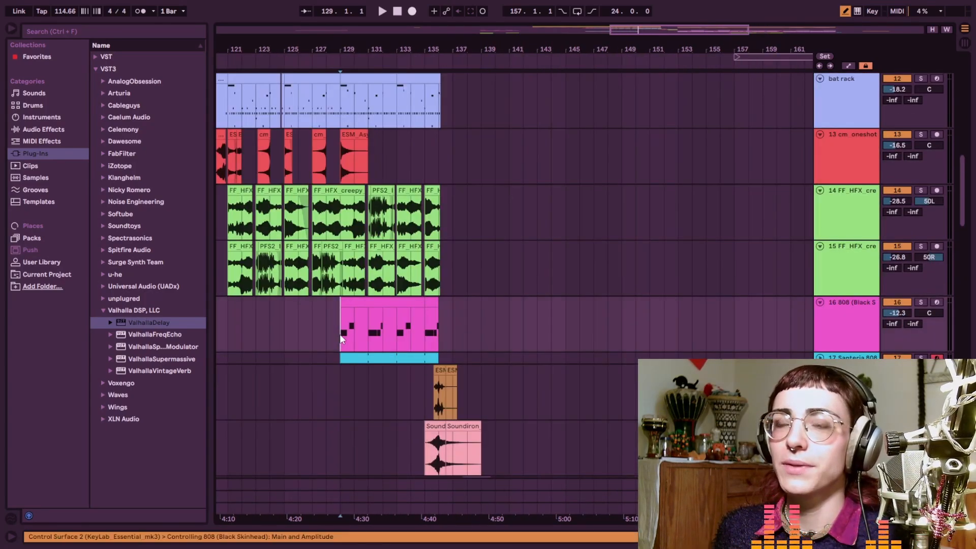
pyautogui.press('space')
pyautogui.scroll(-10, 515, 347)
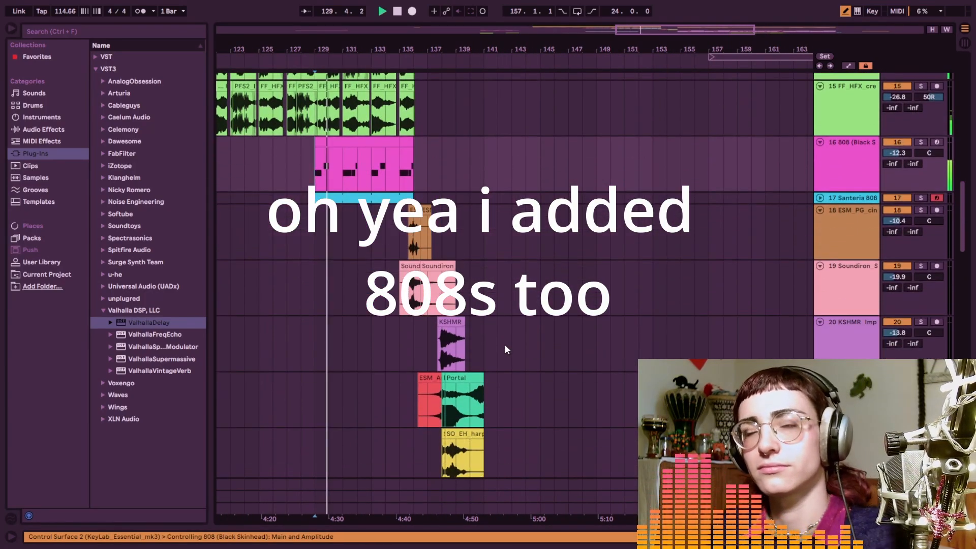
pyautogui.scroll(-4, 505, 333)
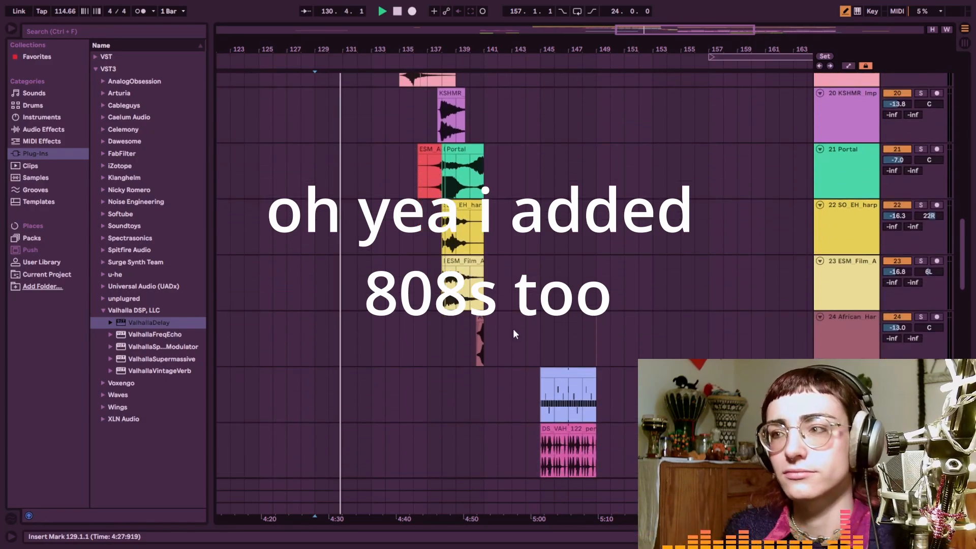
pyautogui.press('space')
# - Play the mix from bar 145 to hear the returning bat rack with the percussion loops
pyautogui.click(541, 329)
pyautogui.press('space')
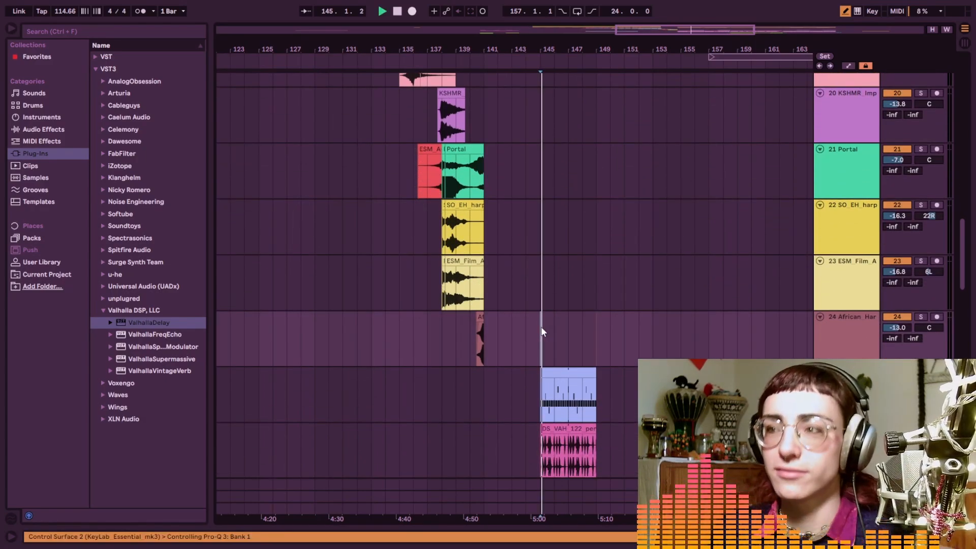
pyautogui.scroll(-2, 541, 332)
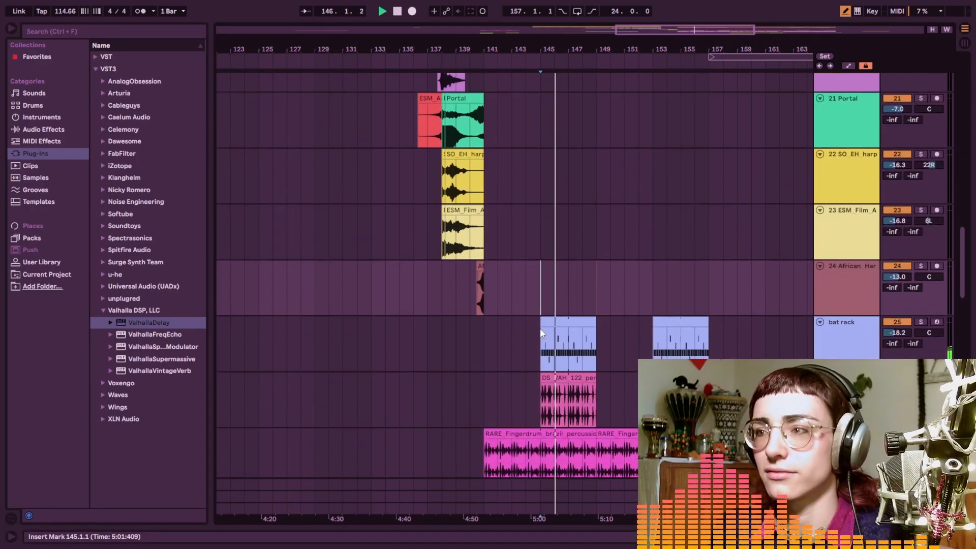
pyautogui.press('space')
# - Solo the Portal track and play it from bar 138
pyautogui.scroll(3, 541, 332)
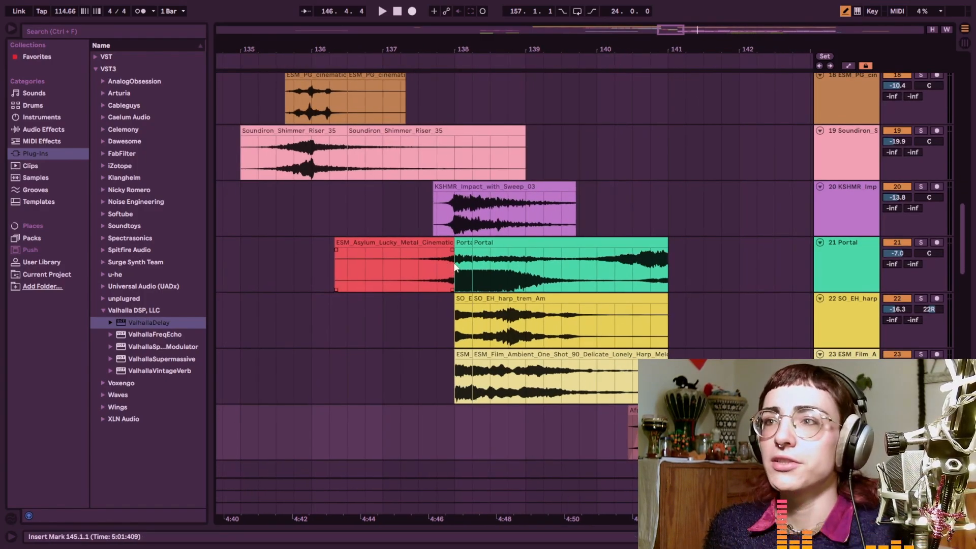
pyautogui.click(455, 286)
pyautogui.click(919, 243)
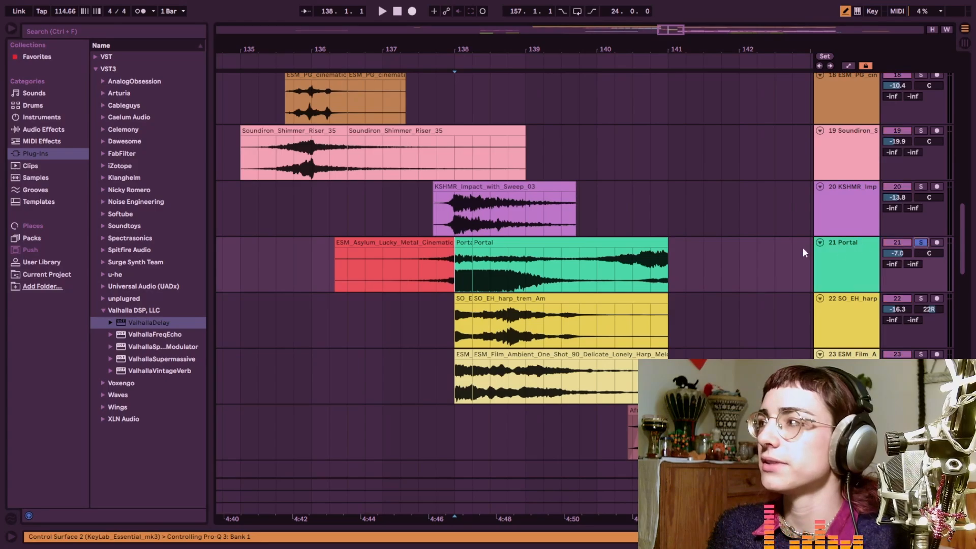
pyautogui.press('space')
pyautogui.moveTo(635, 293); pyautogui.dragTo(500, 273)
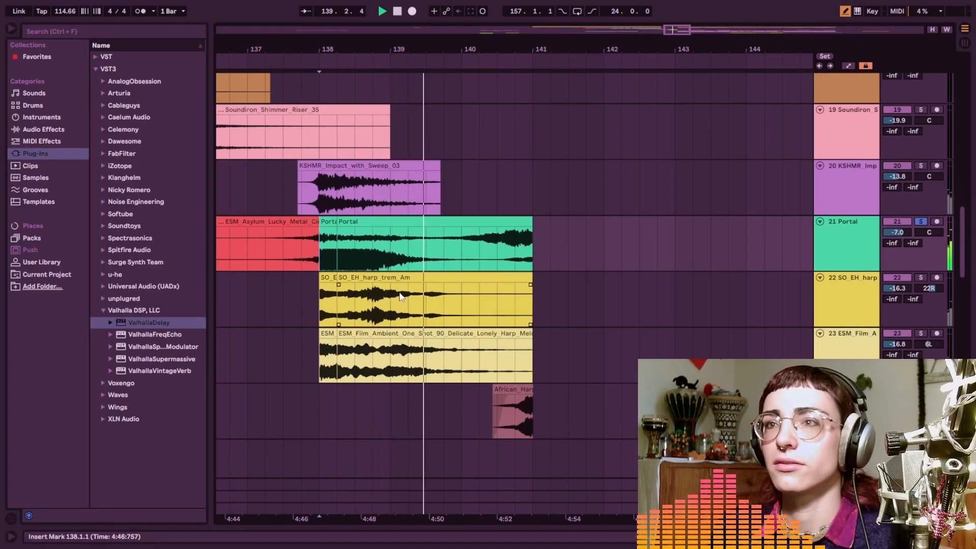
pyautogui.click(324, 278)
pyautogui.press('space')
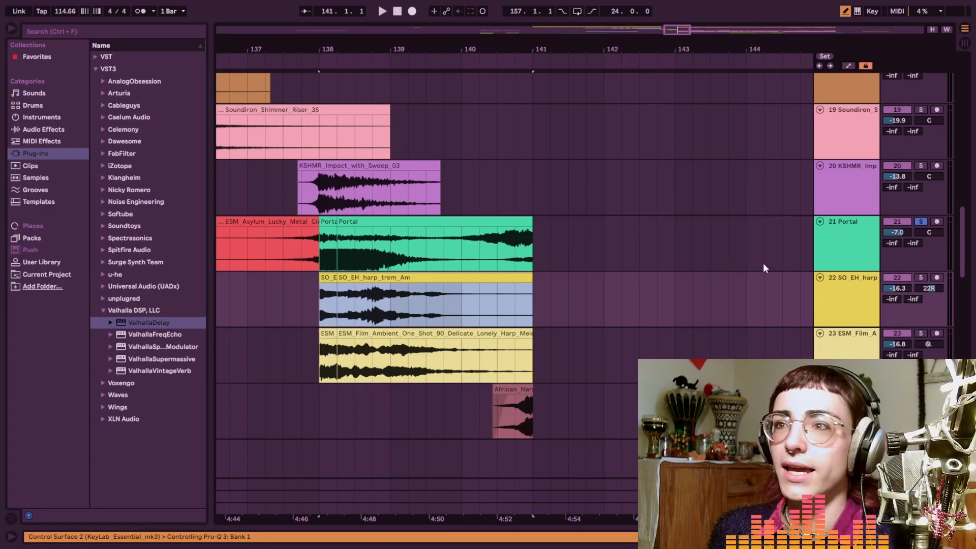
# - Solo the SO_EH_harp_trem_Am track and play it from bar 138
pyautogui.click(921, 277)
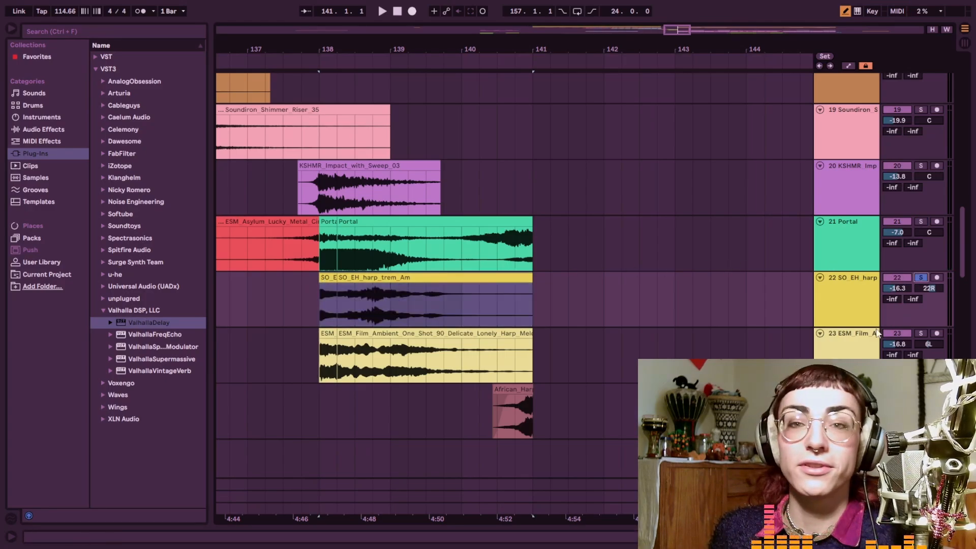
pyautogui.click(328, 282)
pyautogui.press('space')
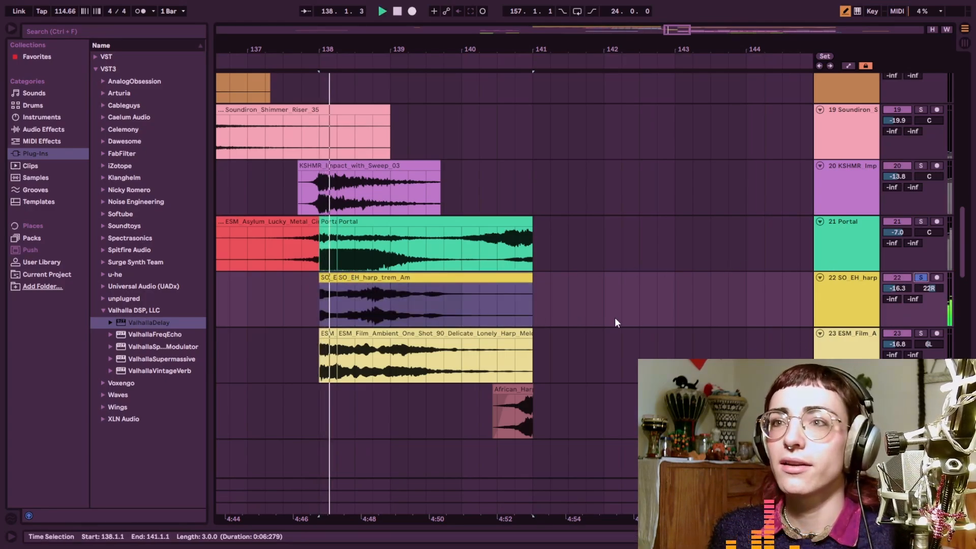
pyautogui.press('space')
# - Solo the ESM_Film_Ambient harp melody track and play it from bar 138
pyautogui.click(923, 334)
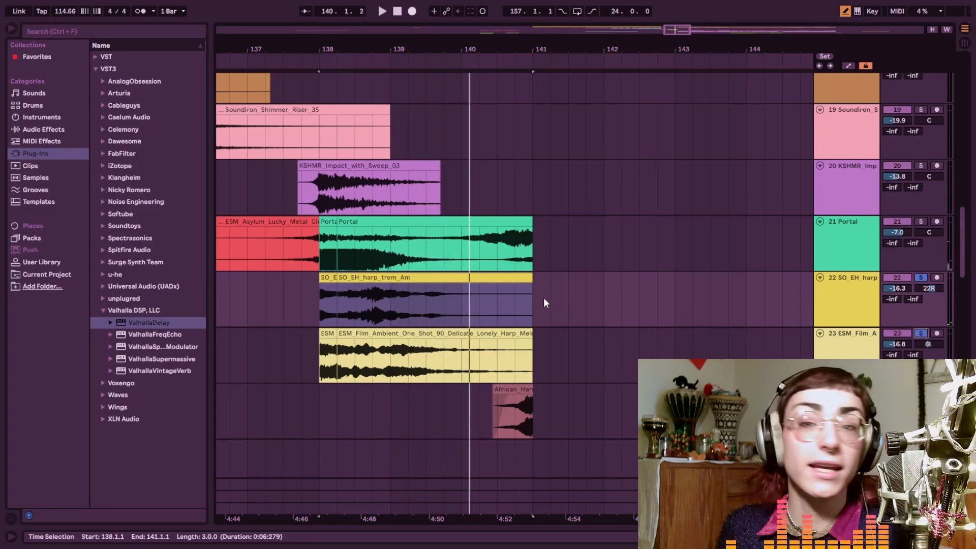
pyautogui.click(323, 351)
pyautogui.press('space')
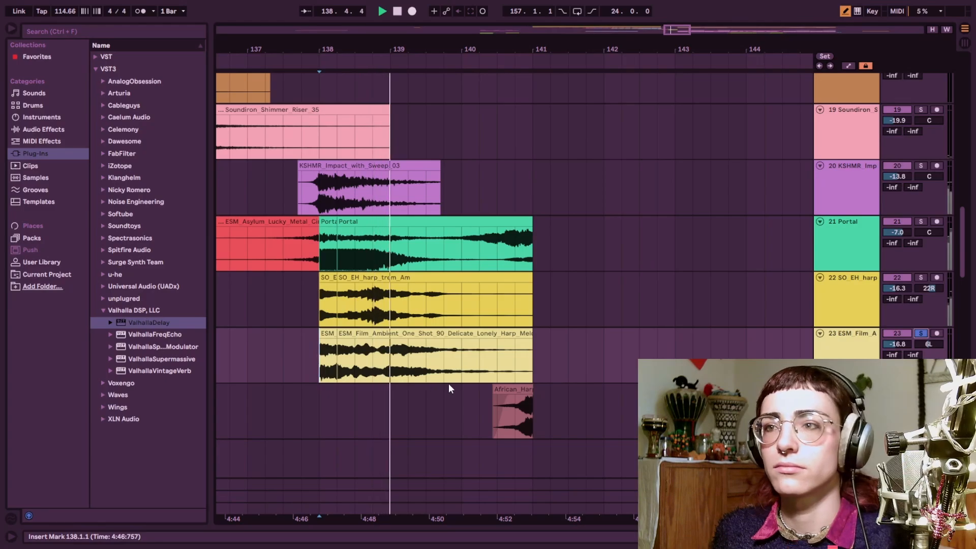
pyautogui.click(512, 333)
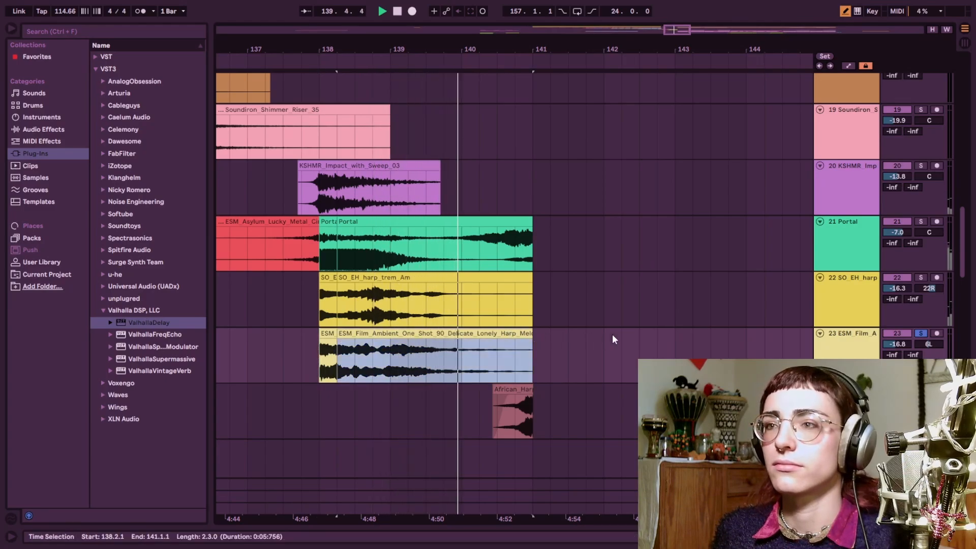
# - Solo the Portal and both harp tracks together and play the combined layers from bar 138
pyautogui.click(920, 278)
pyautogui.press('space')
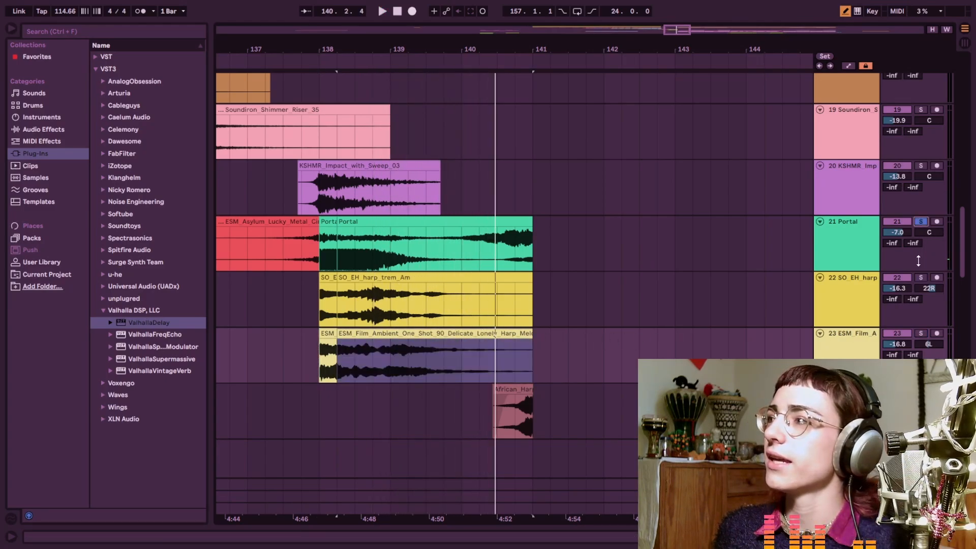
pyautogui.click(325, 256)
pyautogui.press('space')
pyautogui.scroll(-3, 437, 275)
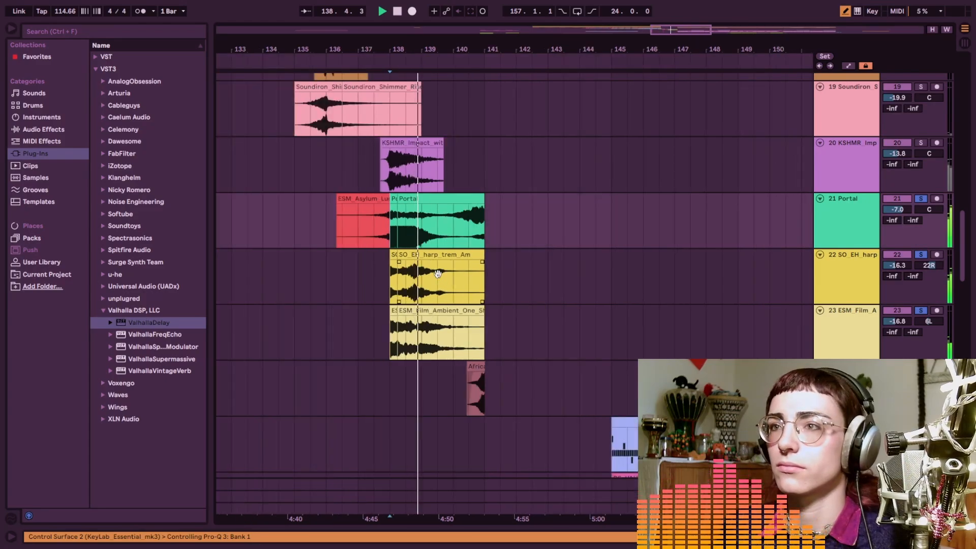
pyautogui.moveTo(438, 274); pyautogui.dragTo(413, 303)
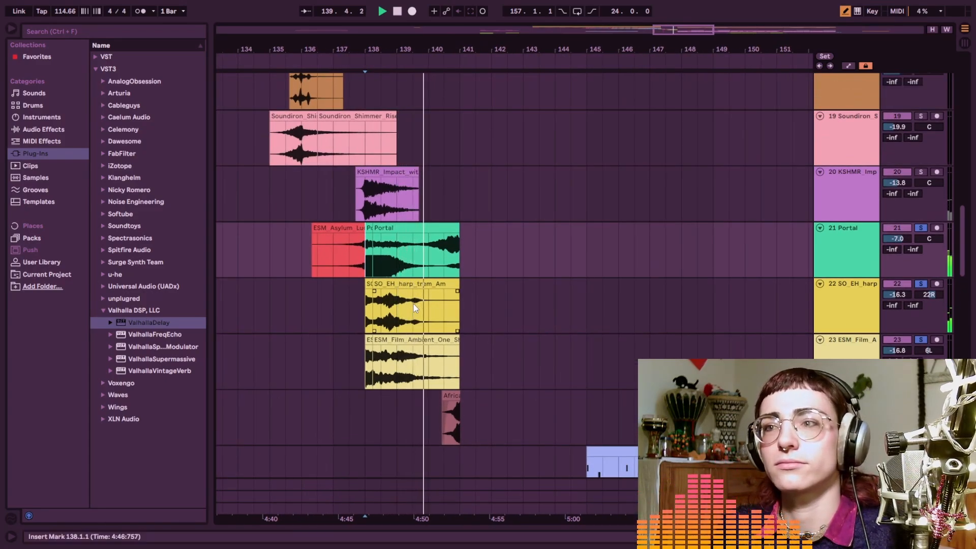
# - Inspect the African_Harp_Dmin_Reverse_01 clip before bar 141 and play it leading into the percussion
pyautogui.click(451, 397)
pyautogui.scroll(6, 453, 399)
pyautogui.press('space')
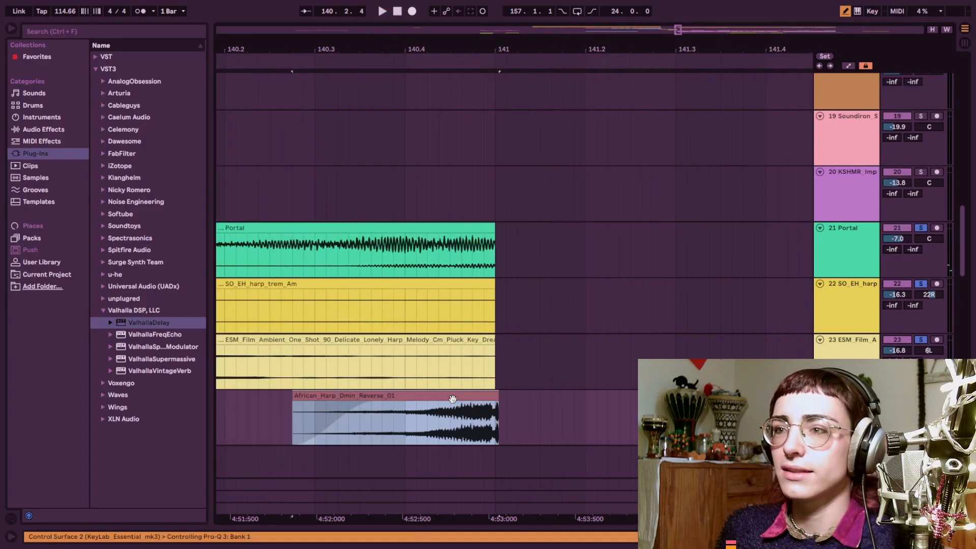
pyautogui.scroll(-4, 452, 399)
pyautogui.press('space')
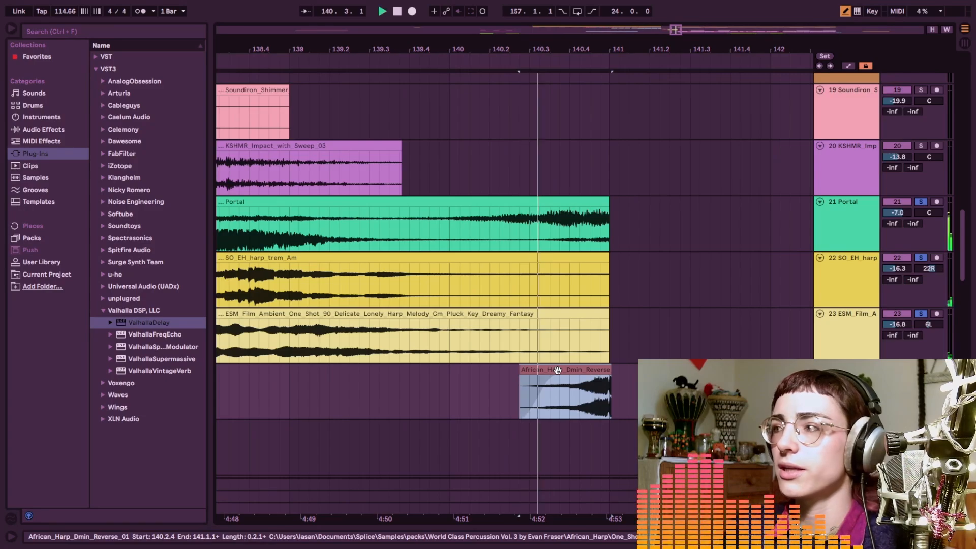
pyautogui.scroll(3, 544, 369)
pyautogui.scroll(-5, 544, 369)
pyautogui.press('space')
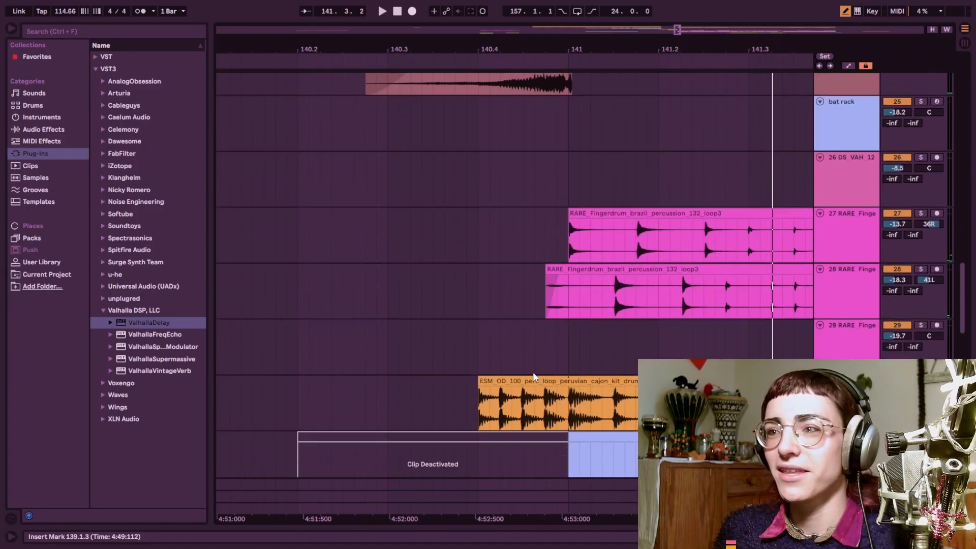
# - Play the unsoloed mix from bar 139 to hear the transition into the cajon and Fingerdrum percussion loops at bar 141
pyautogui.click(474, 397)
pyautogui.scroll(-5, 473, 397)
pyautogui.click(354, 396)
pyautogui.press('space')
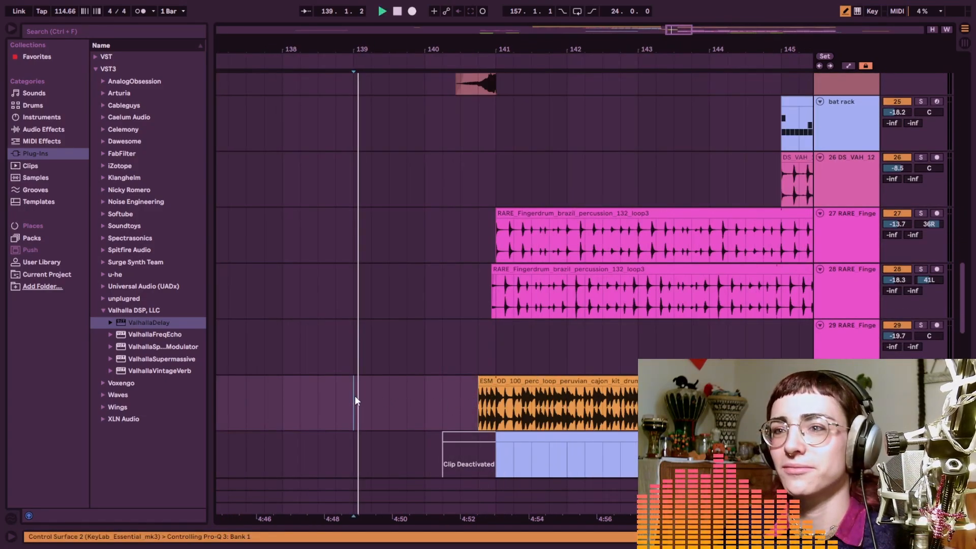
pyautogui.scroll(2, 442, 386)
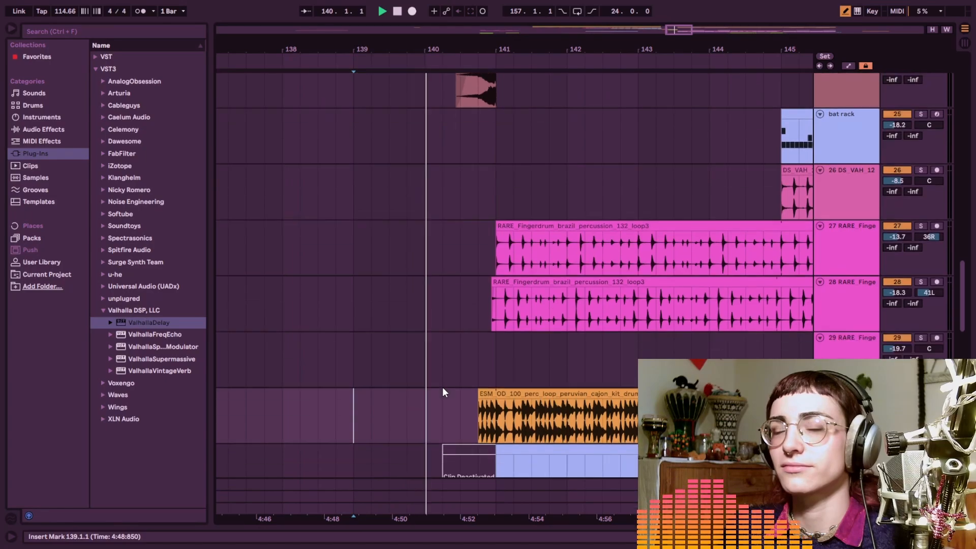
pyautogui.scroll(-1, 443, 386)
pyautogui.scroll(6, 452, 384)
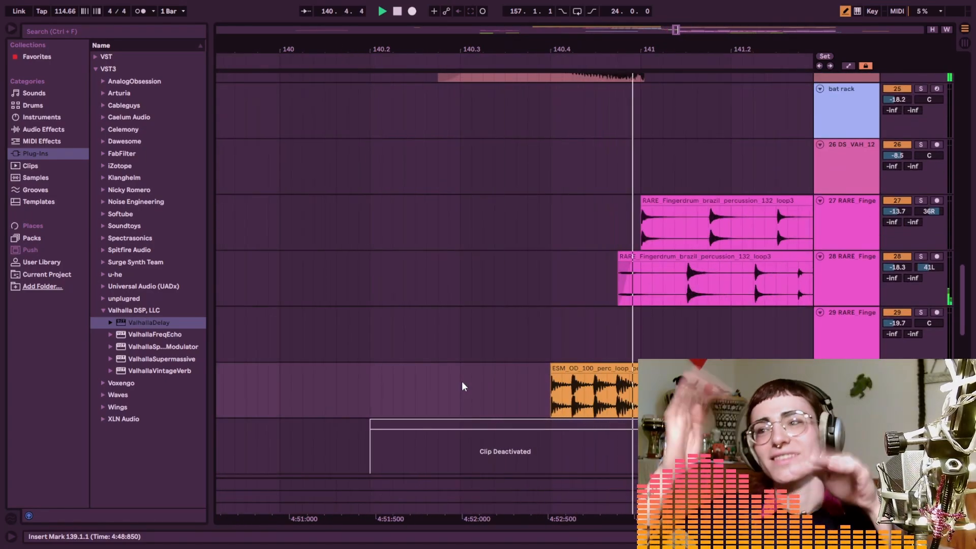
pyautogui.scroll(5, 462, 381)
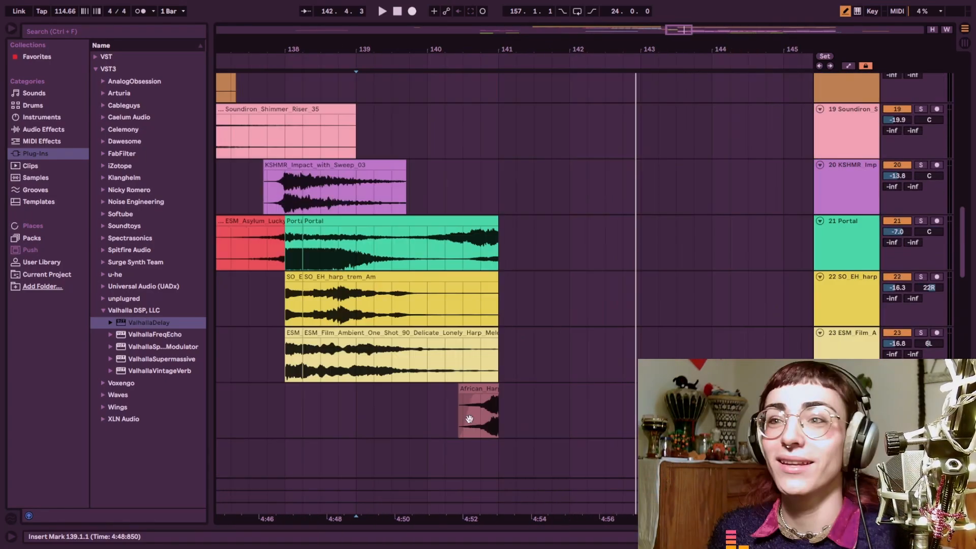
# - Review the riser, impact, Portal and harp layers between bars 135 and 141, and place the playback start at bar 135
pyautogui.scroll(-4, 462, 381)
pyautogui.scroll(-1, 415, 390)
pyautogui.press('space')
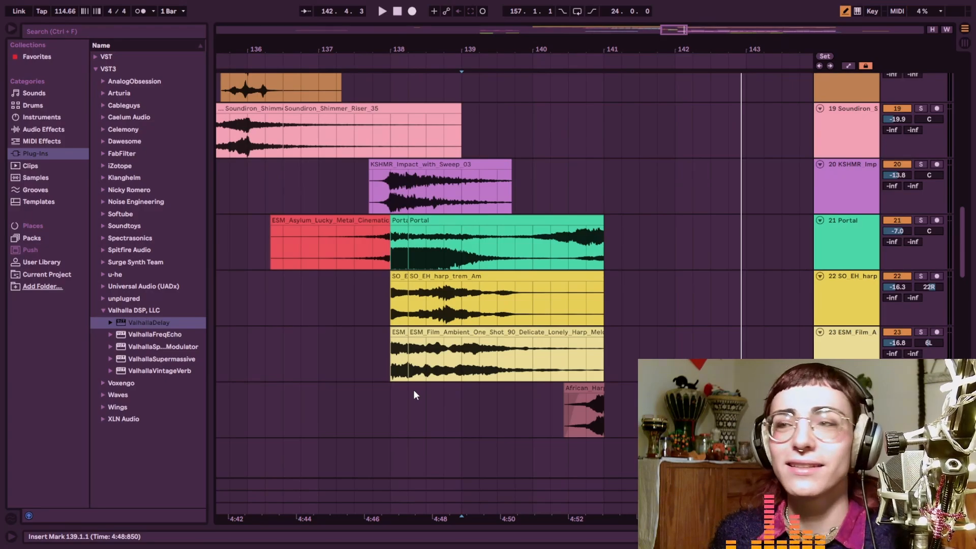
pyautogui.scroll(3, 394, 382)
pyautogui.hscroll(-1, 394, 381)
pyautogui.click(427, 385)
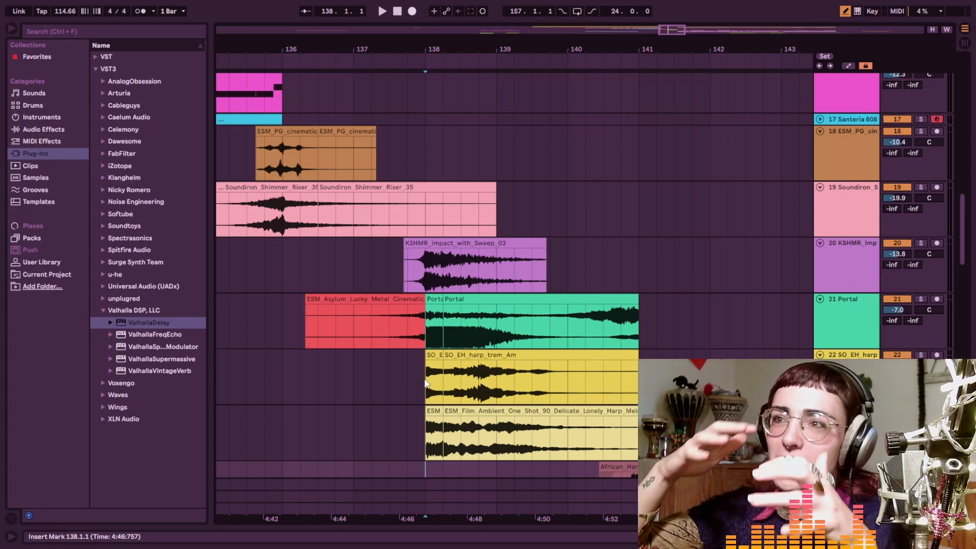
pyautogui.hscroll(-2, 312, 275)
pyautogui.scroll(1, 311, 274)
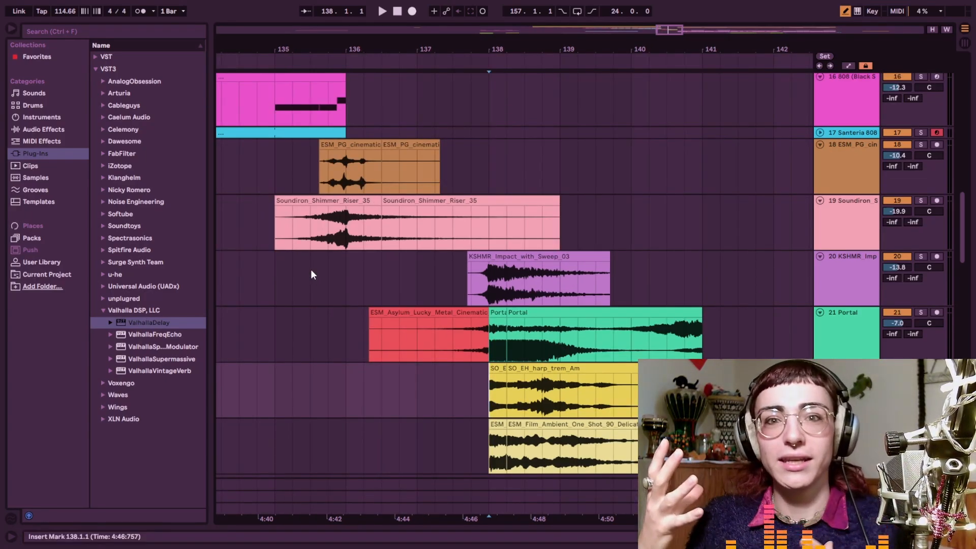
pyautogui.click(312, 274)
pyautogui.scroll(2, 268, 342)
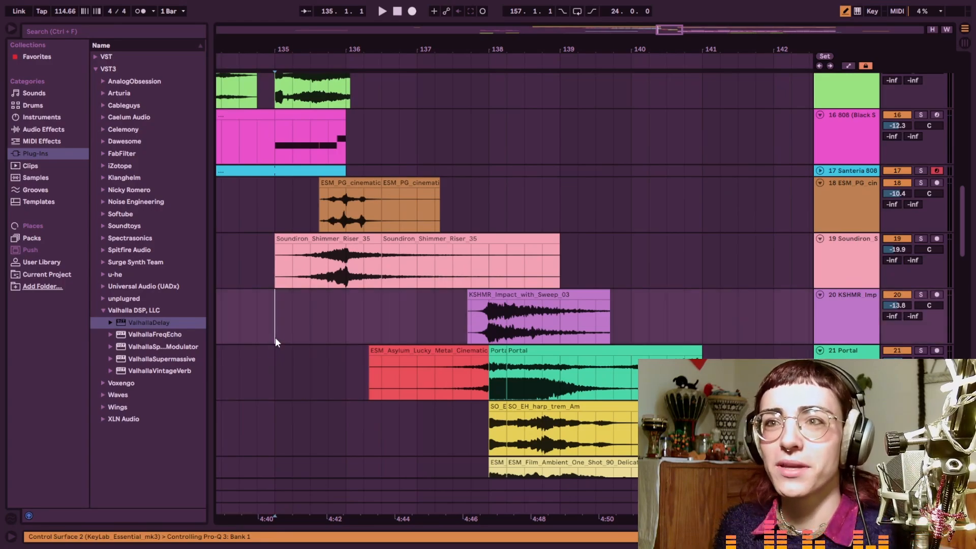
# - Solo the ESM_PG_cinematic and Soundiron_Shimmer_Riser_35 tracks together and play them from bar 135
pyautogui.hscroll(-2, 276, 337)
pyautogui.click(322, 304)
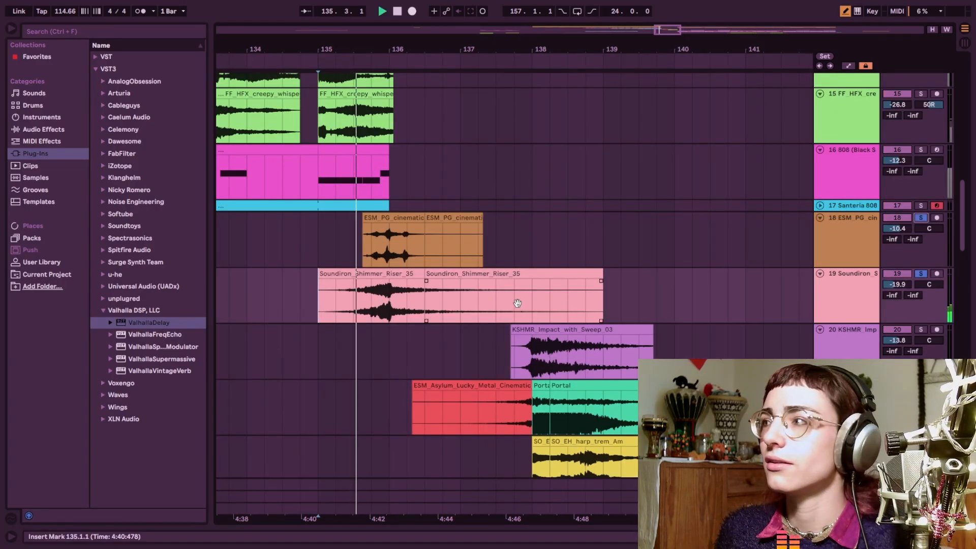
pyautogui.hscroll(2, 476, 307)
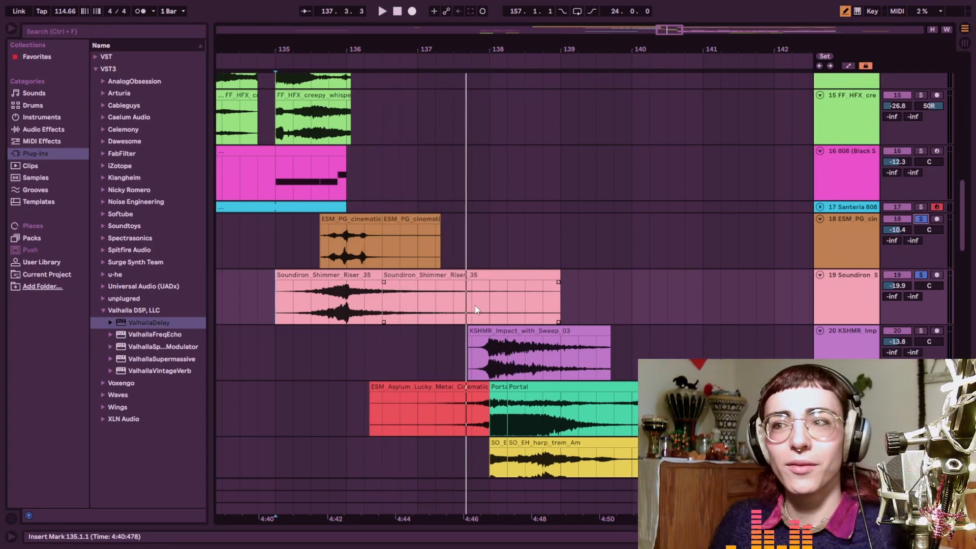
# - Clear the track solos and play the full mix from bar 138, where the Portal and harp layers enter
pyautogui.click(476, 366)
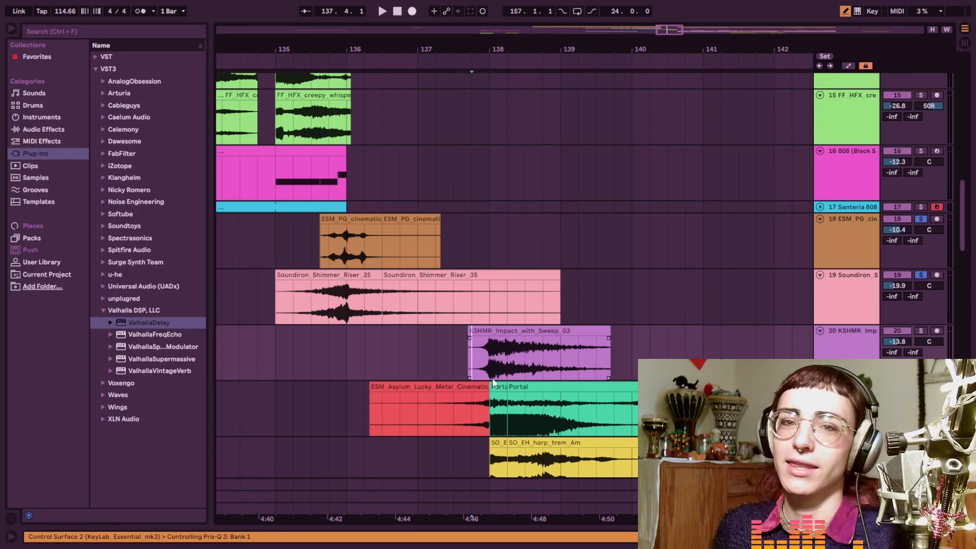
pyautogui.click(494, 407)
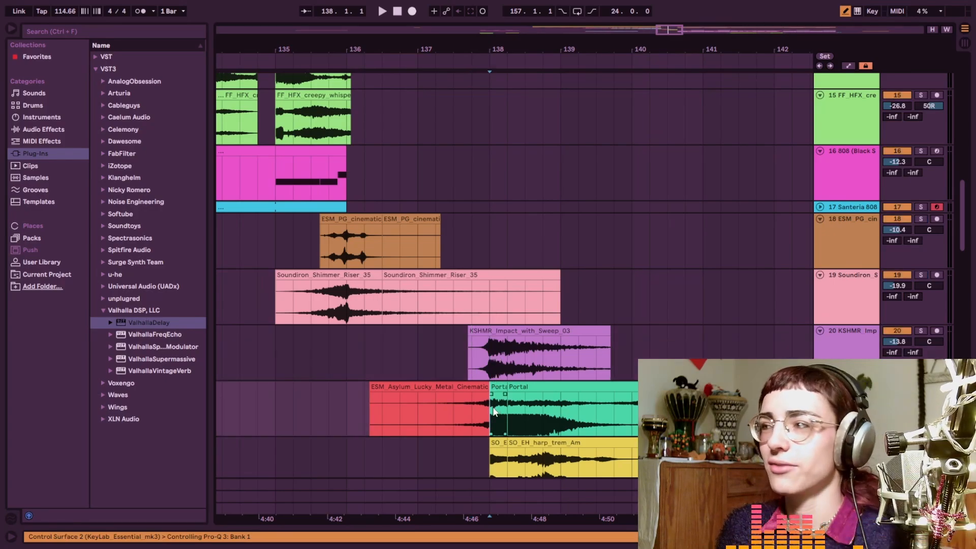
pyautogui.click(489, 411)
pyautogui.press('space')
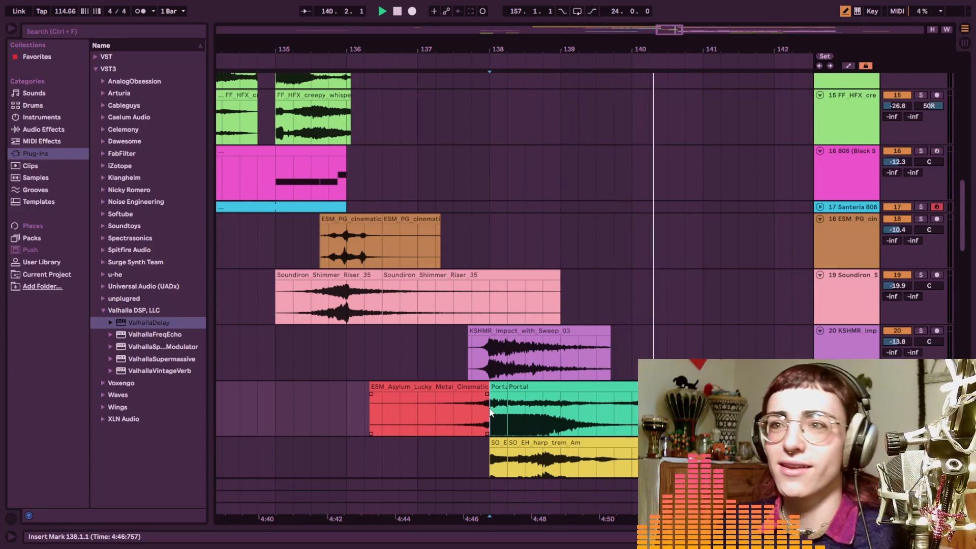
pyautogui.press('space')
# - Deactivate the ESM_Asylum_Lucky_Metal_Cinematic clip and play the transition without it from the start of the KSHMR impact
pyautogui.press('0')
pyautogui.click(467, 354)
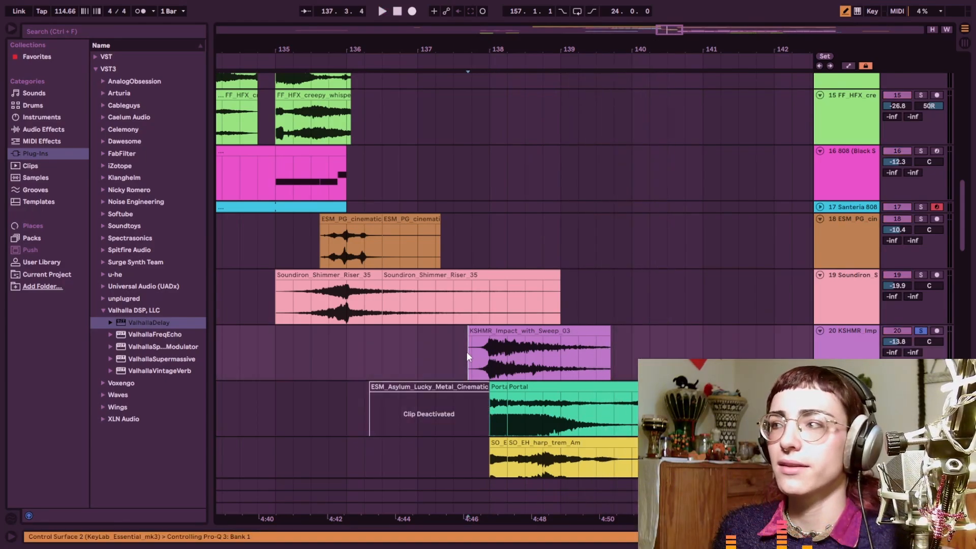
pyautogui.press('space')
pyautogui.scroll(-3, 559, 356)
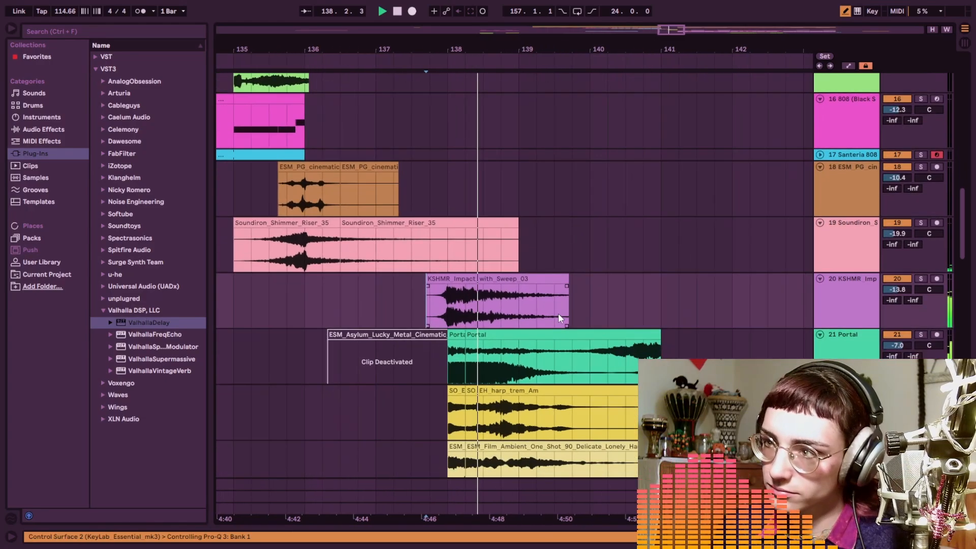
pyautogui.press('space')
# - Reactivate the ESM_Asylum_Lucky_Metal_Cinematic clip and play it unreversed with its track soloed
pyautogui.click(331, 297)
pyautogui.click(309, 298)
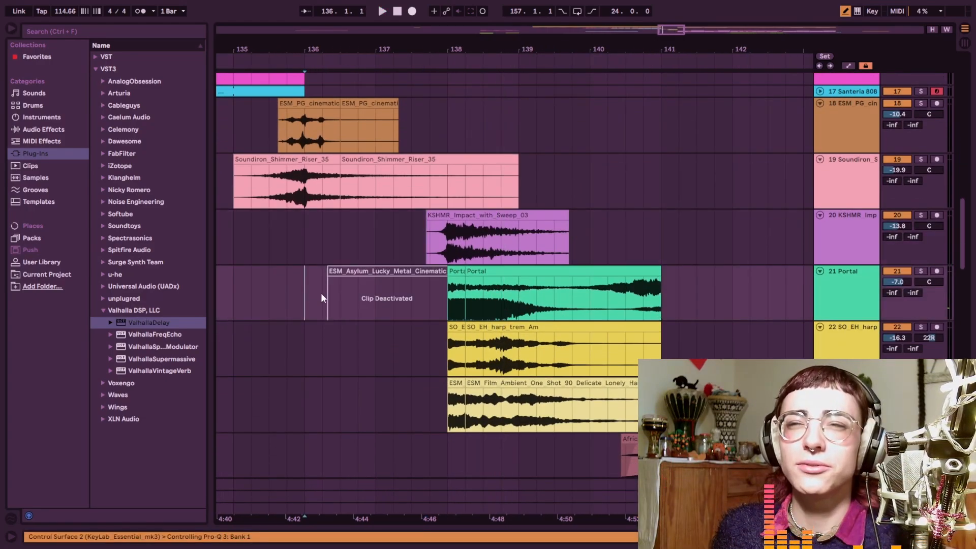
pyautogui.click(350, 272)
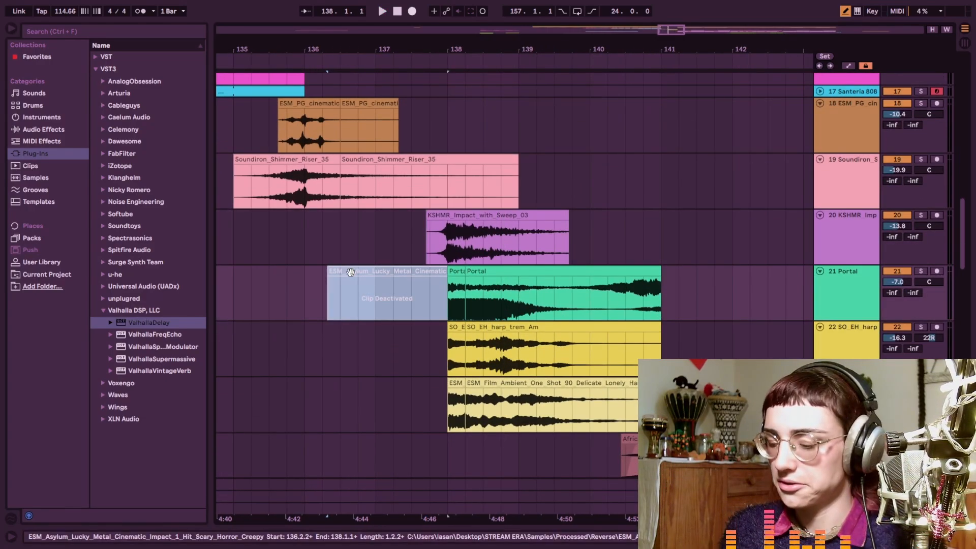
pyautogui.press('0')
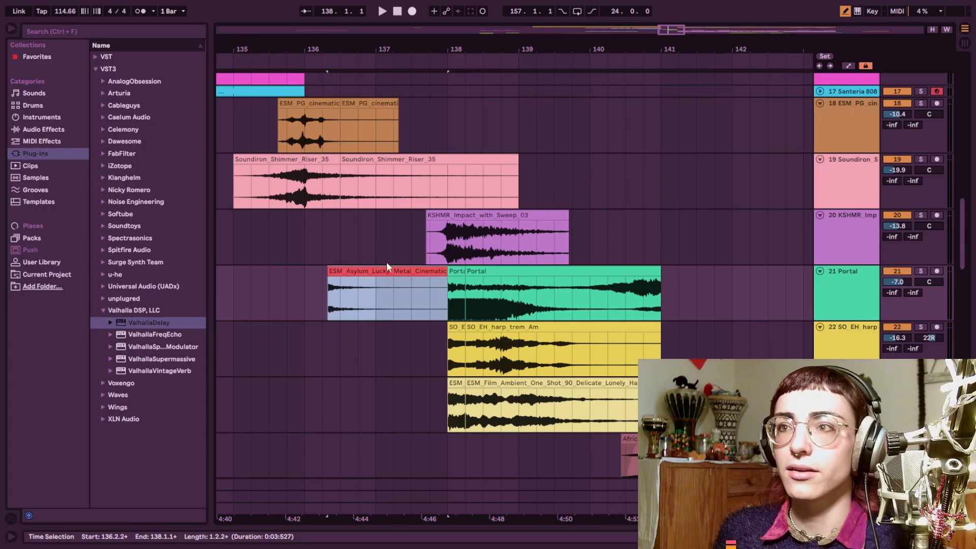
pyautogui.keyDown('ctrl'); pyautogui.scroll(3, 363, 282); pyautogui.keyUp('ctrl')
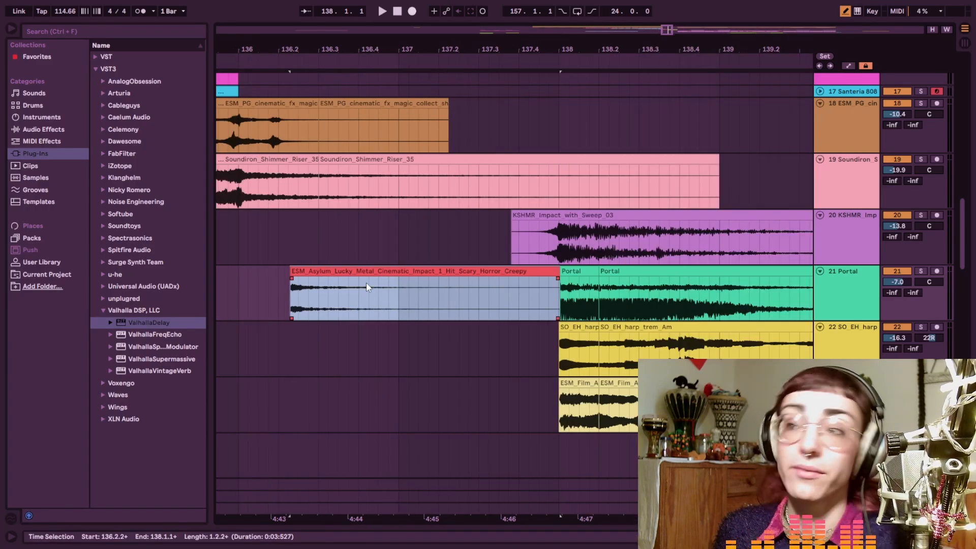
pyautogui.press('space')
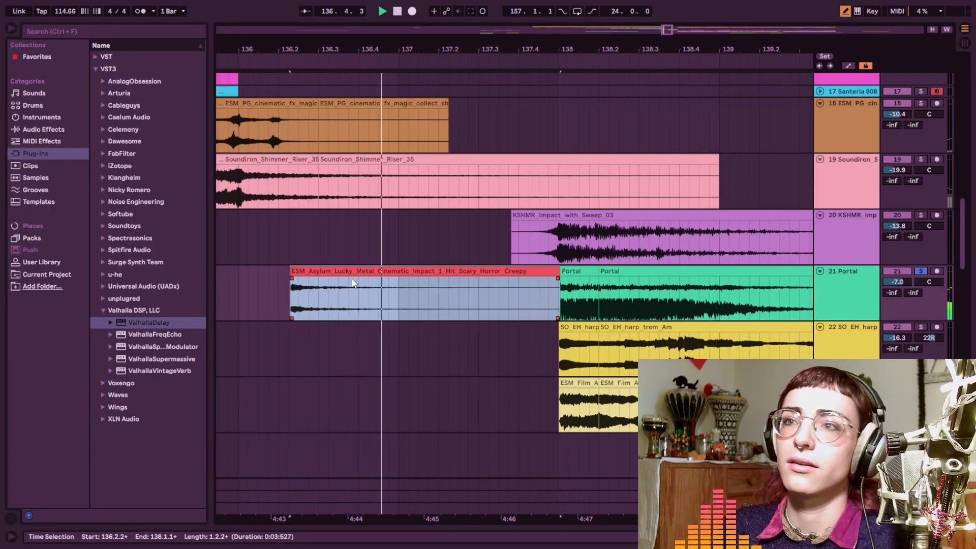
pyautogui.press('space')
# - Reverse the ESM_Asylum_Lucky_Metal_Cinematic clip and play it leading into the Portal and harp layers at bar 138
pyautogui.click(401, 274)
pyautogui.press('space')
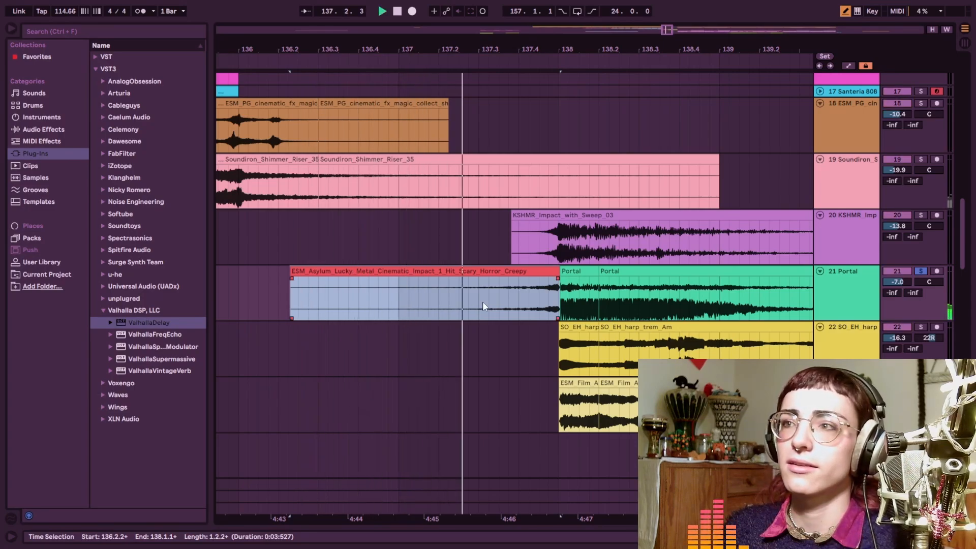
pyautogui.scroll(-3, 483, 305)
pyautogui.scroll(-1, 397, 280)
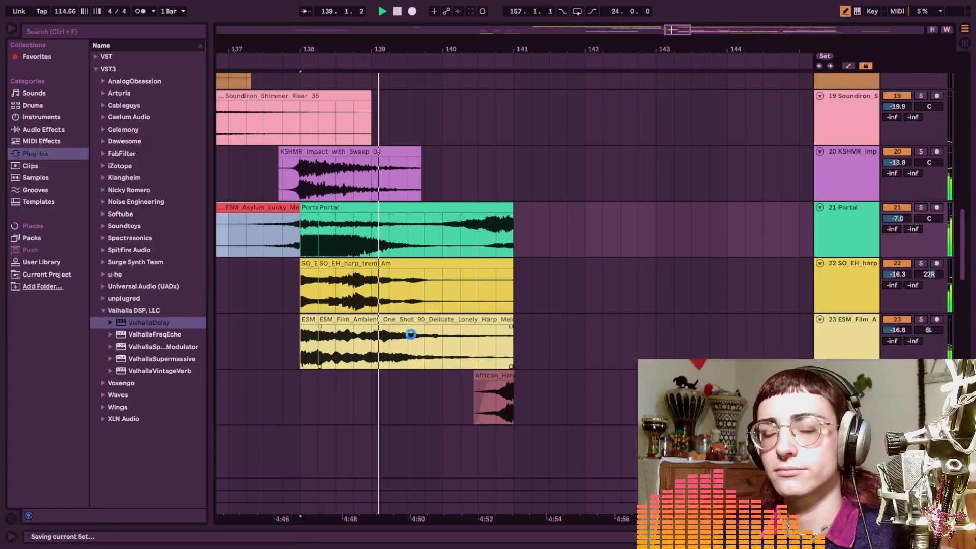
# - Follow the playing mix from bar 139 through the African harp clip into the Fingerdrum, cajon and kick tracks at bar 141
pyautogui.scroll(-1, 426, 332)
pyautogui.scroll(-4, 426, 334)
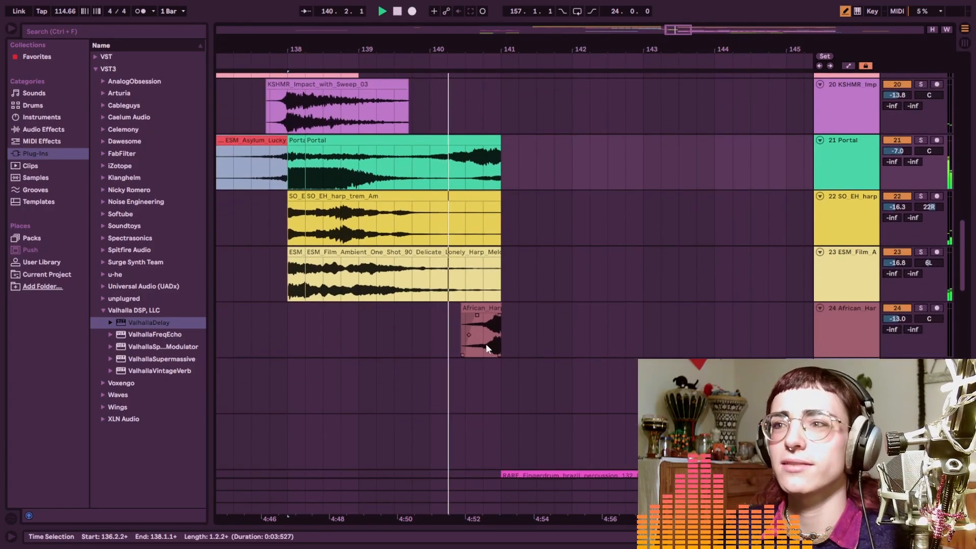
pyautogui.scroll(-10, 480, 344)
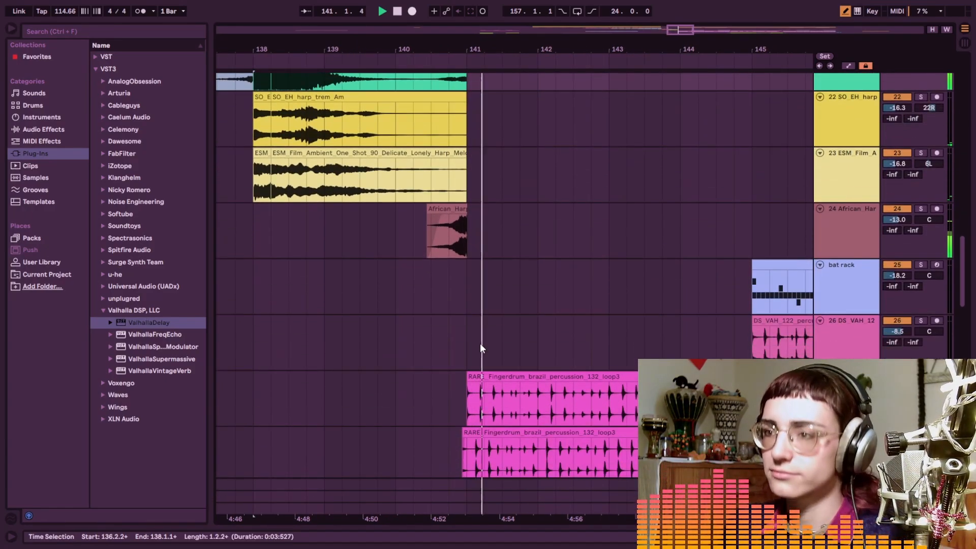
pyautogui.scroll(-3, 393, 290)
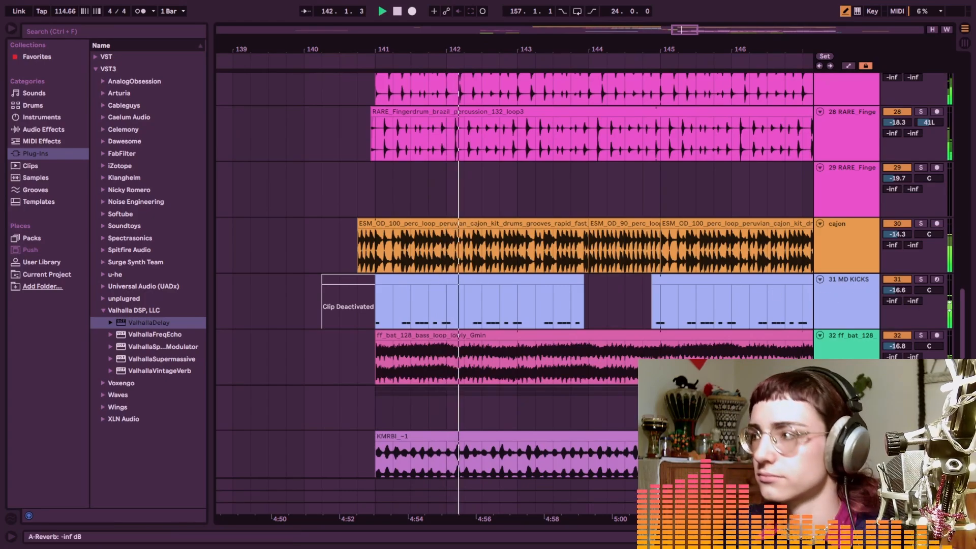
# - Stop playback and place the playback start at bar 129, where the 808 clips begin
pyautogui.scroll(5, 396, 290)
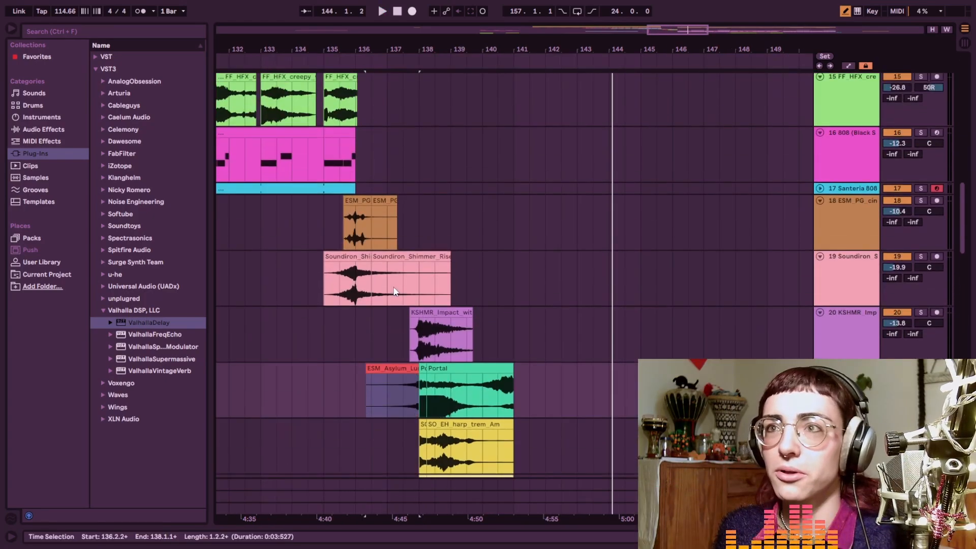
pyautogui.hscroll(-5, 394, 297)
pyautogui.click(392, 304)
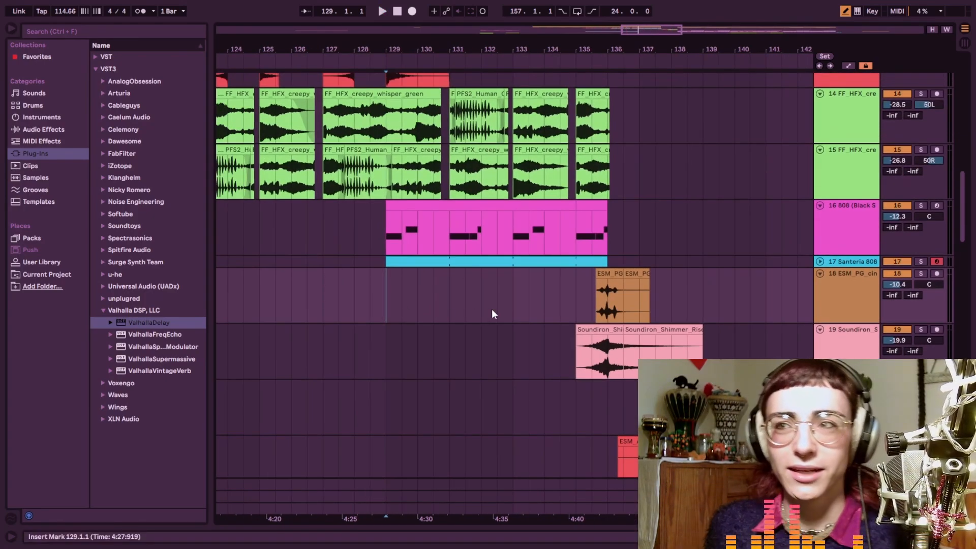
# - Play the bat, foley and creepy whisper layers from bar 121
pyautogui.scroll(-3, 492, 309)
pyautogui.scroll(2, 490, 283)
pyautogui.scroll(5, 488, 305)
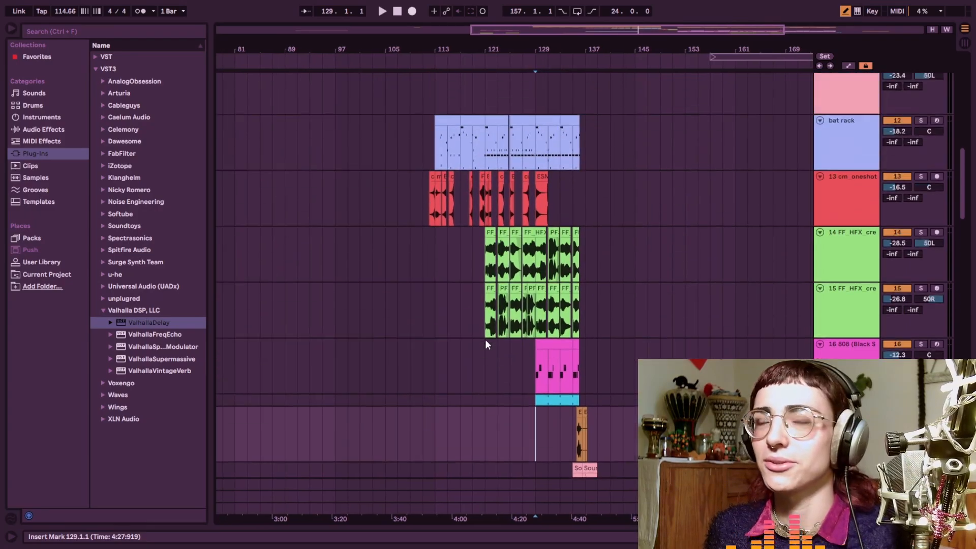
pyautogui.scroll(3, 477, 316)
pyautogui.click(472, 297)
pyautogui.press('space')
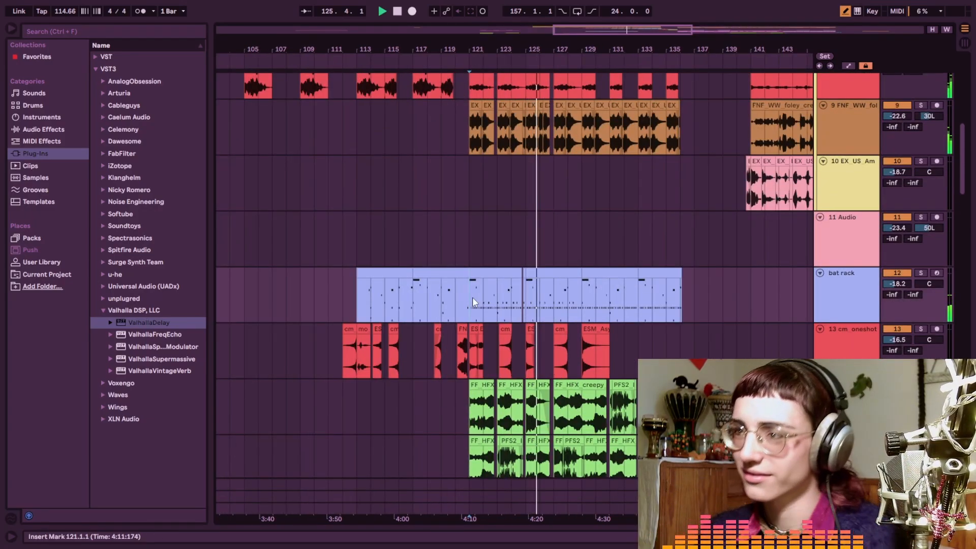
pyautogui.press('space')
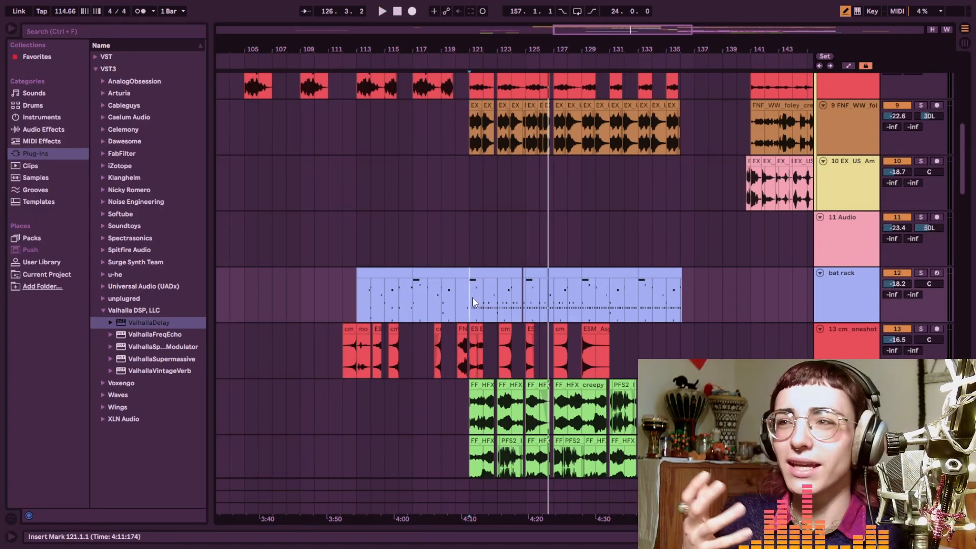
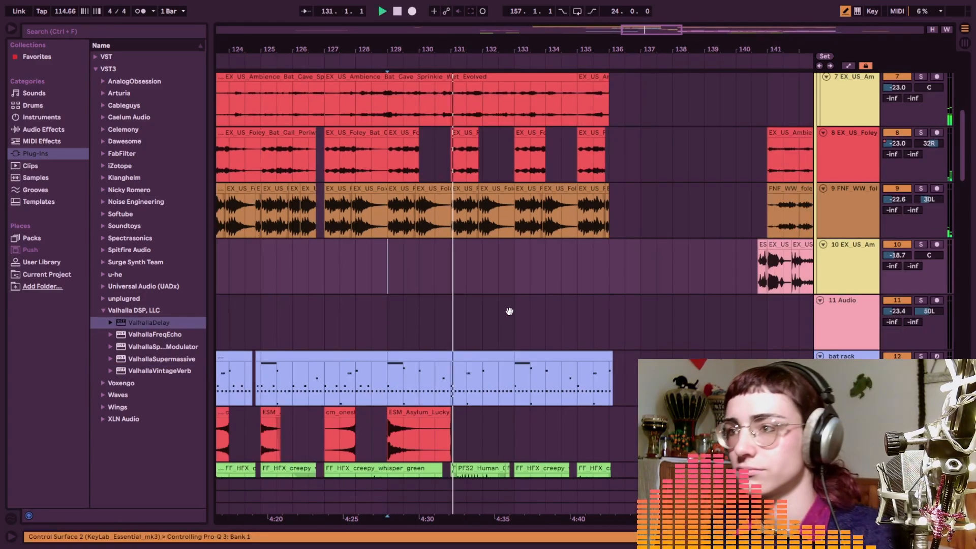
# - Play the mix from bar 129, following the bat rack, whisper and 808 layers into the shimmer riser at bar 135
pyautogui.scroll(-2, 508, 273)
pyautogui.scroll(-4, 508, 274)
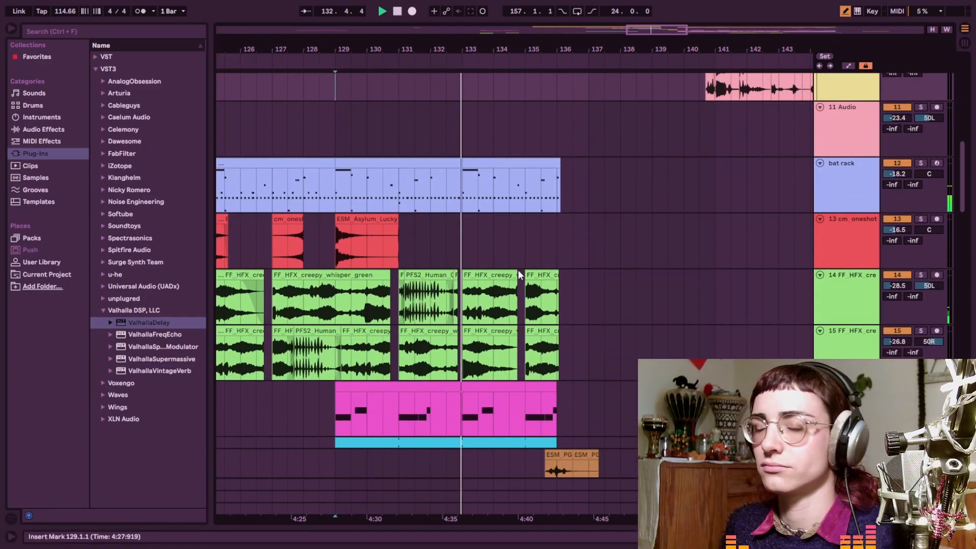
pyautogui.scroll(-1, 532, 352)
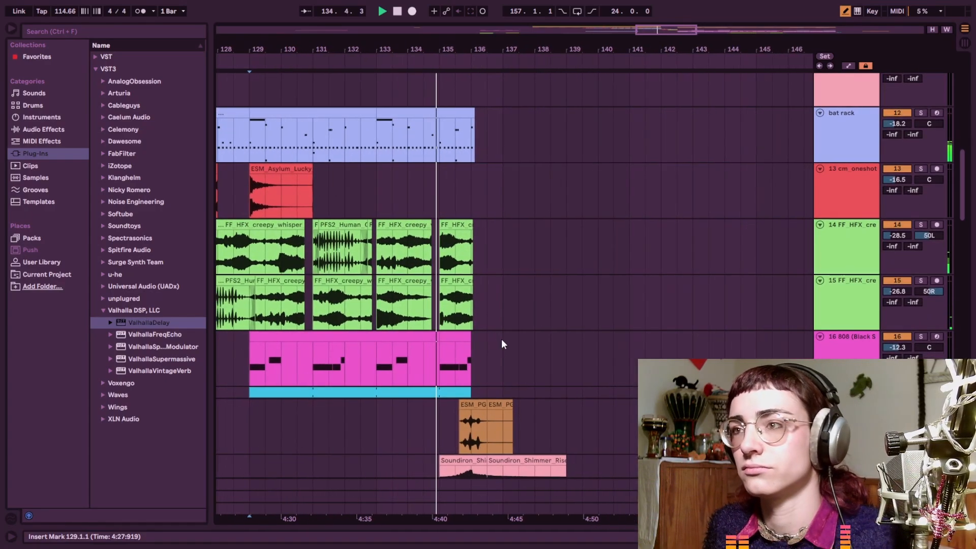
pyautogui.scroll(-2, 501, 338)
pyautogui.scroll(-3, 434, 322)
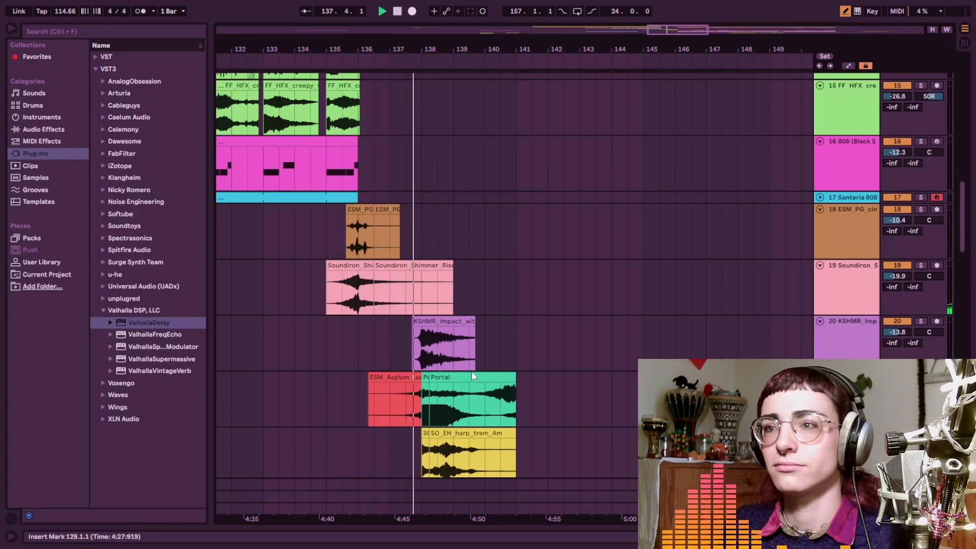
# - Follow the playback through the impact, Portal and harp clips into the Fingerdrum percussion loops at bar 141
pyautogui.scroll(-2, 471, 374)
pyautogui.scroll(-2, 476, 383)
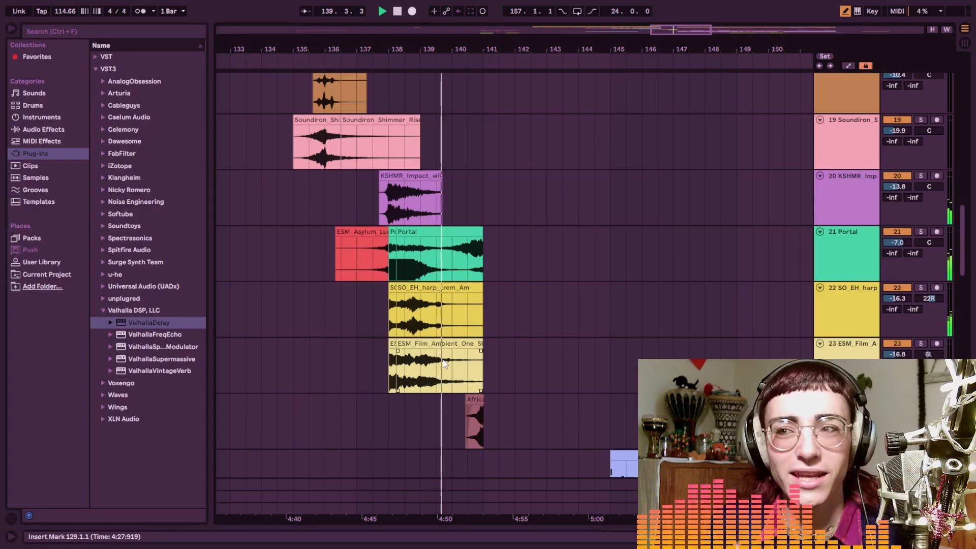
pyautogui.scroll(1, 444, 363)
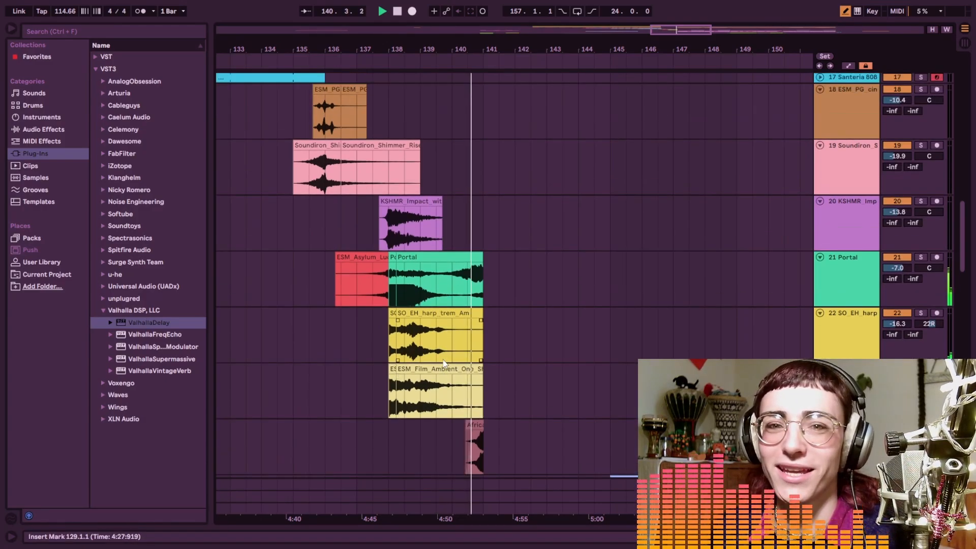
pyautogui.scroll(-4, 442, 358)
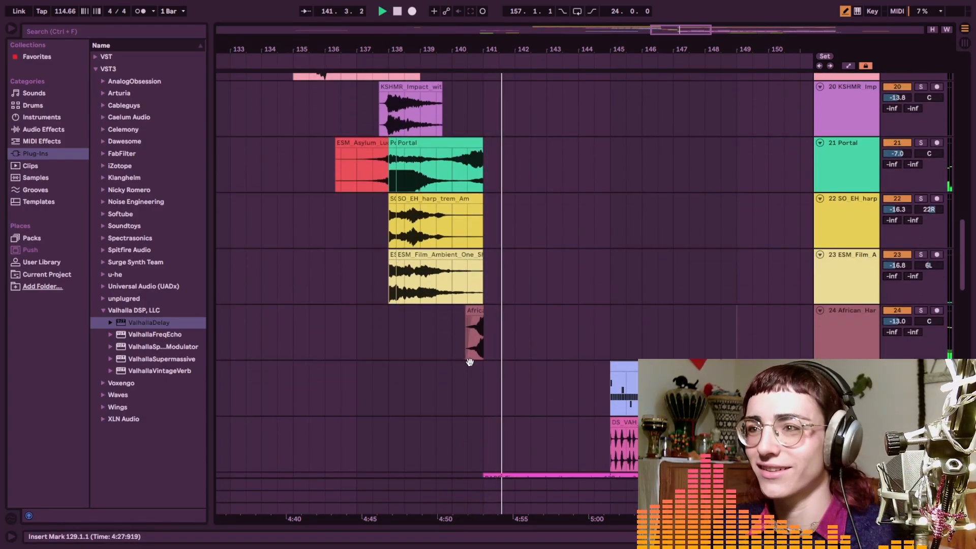
pyautogui.scroll(-8, 376, 366)
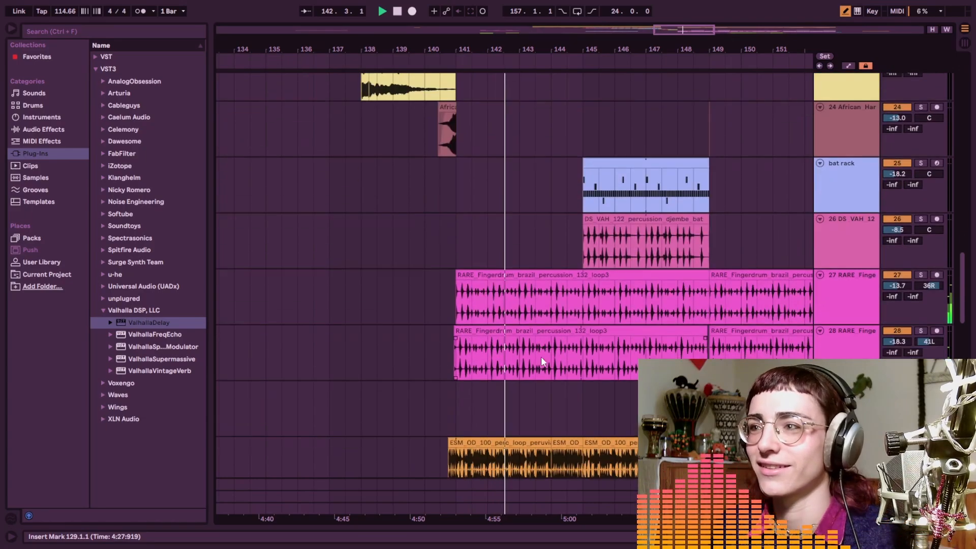
# - Inspect the MNT_FS flute clips on track 41 from bar 156 and play the soloed track from the middle of bar 157
pyautogui.click(415, 357)
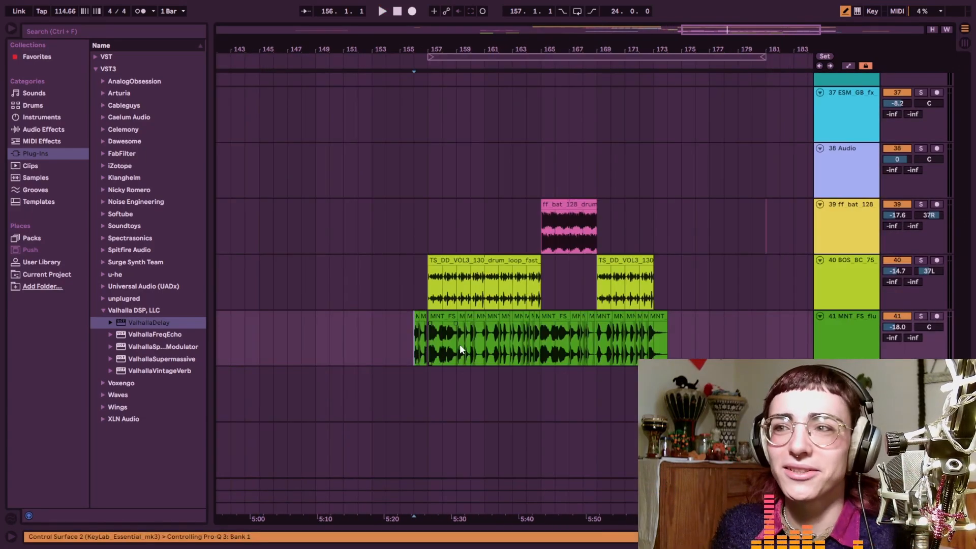
pyautogui.hscroll(2, 460, 344)
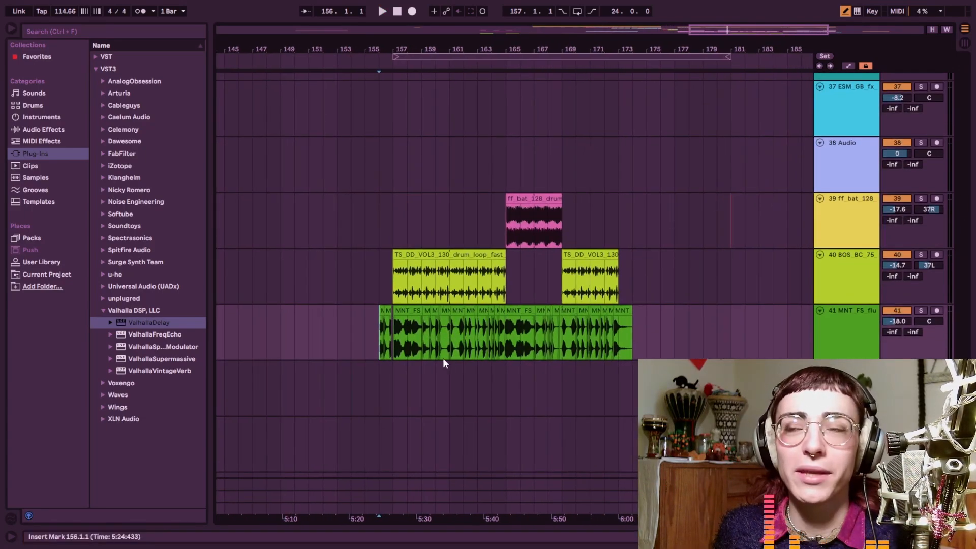
pyautogui.scroll(5, 398, 331)
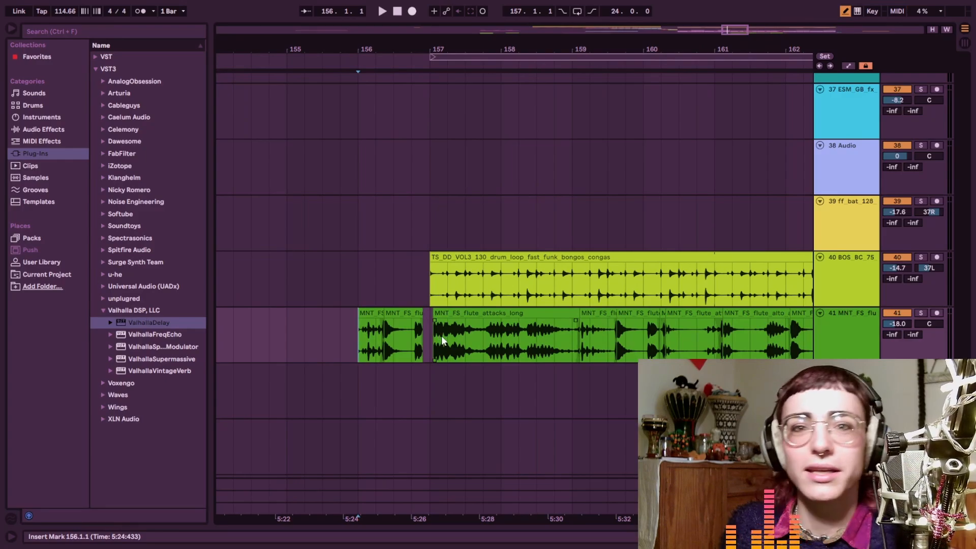
pyautogui.scroll(3, 441, 339)
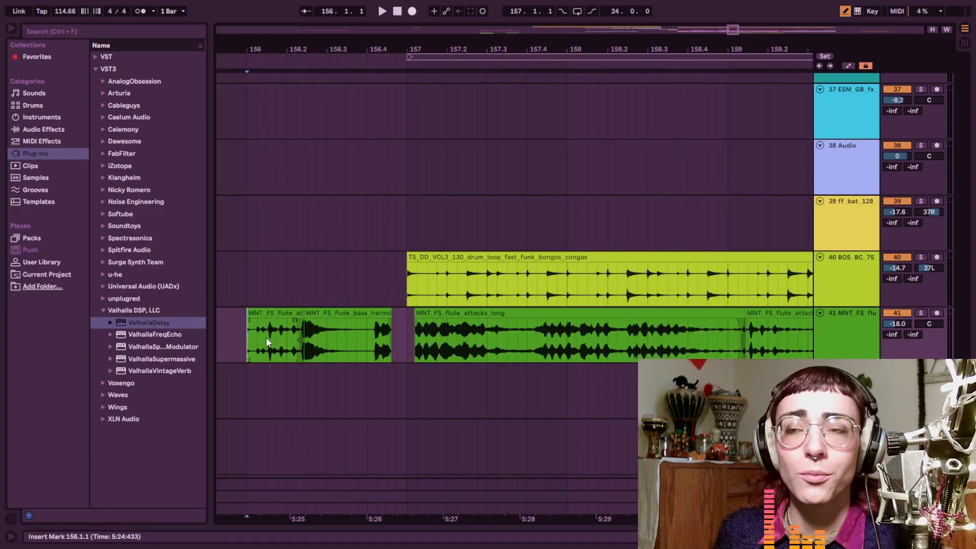
pyautogui.hscroll(5, 442, 351)
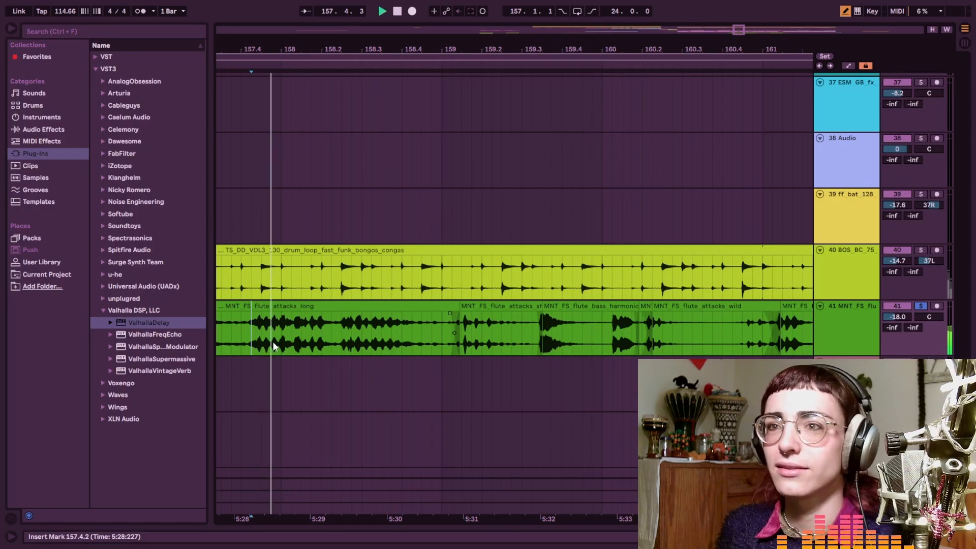
# - Follow the soloed MNT_FS flute clips on track 41 through bar 160 and stop playback
pyautogui.hscroll(2, 417, 333)
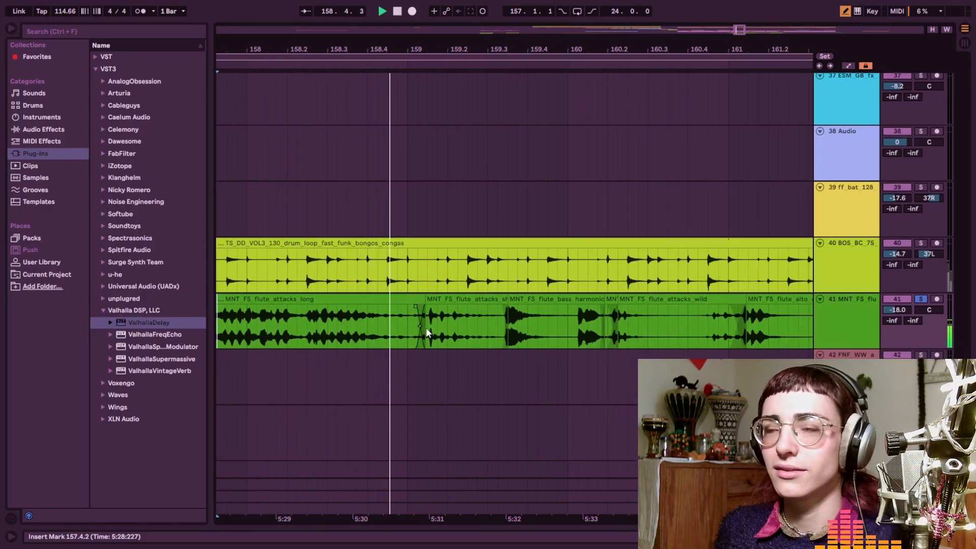
pyautogui.hscroll(1, 472, 344)
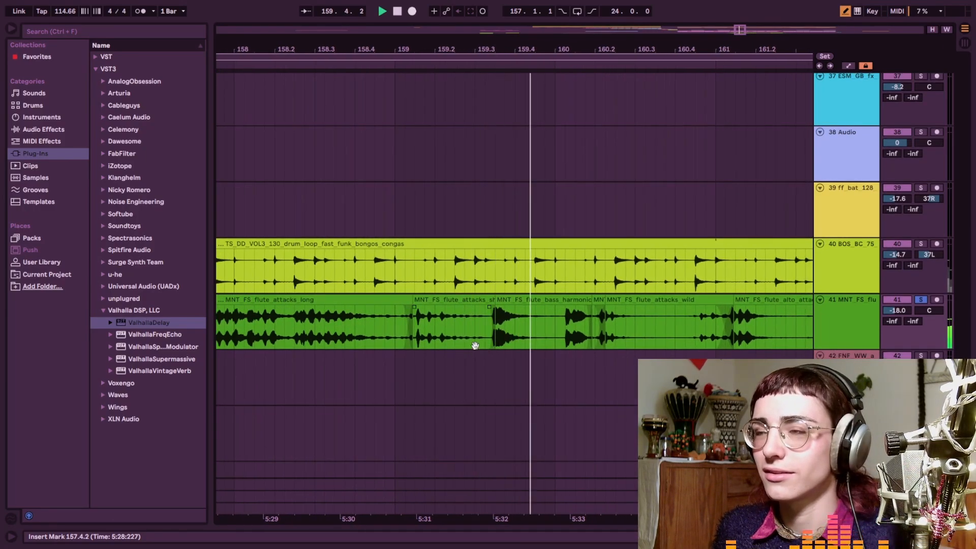
pyautogui.hscroll(1, 471, 345)
pyautogui.scroll(-3, 470, 345)
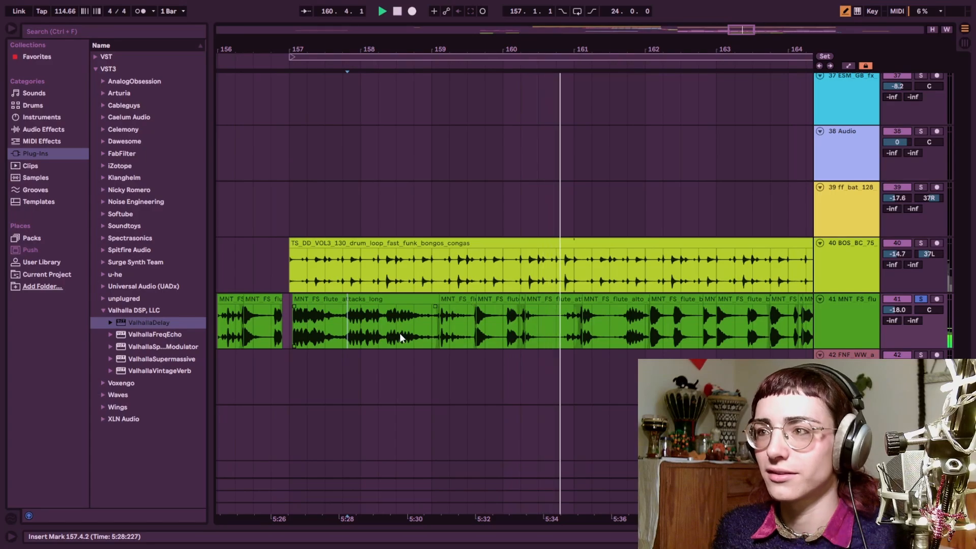
pyautogui.press('space')
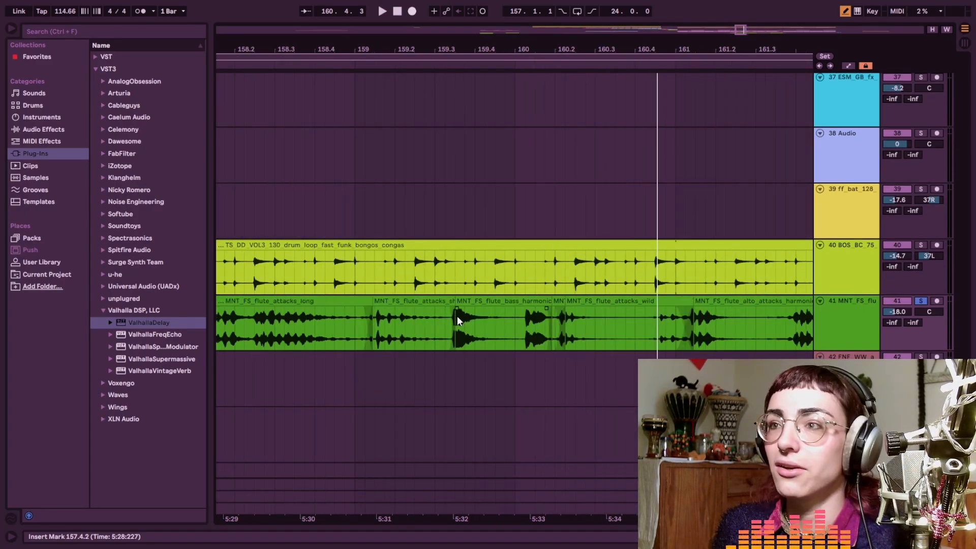
# - Play the soloed flute clips on track 41 from bar 162, starting with the bass attacks harmonics
pyautogui.moveTo(628, 331); pyautogui.dragTo(531, 333)
pyautogui.click(438, 335)
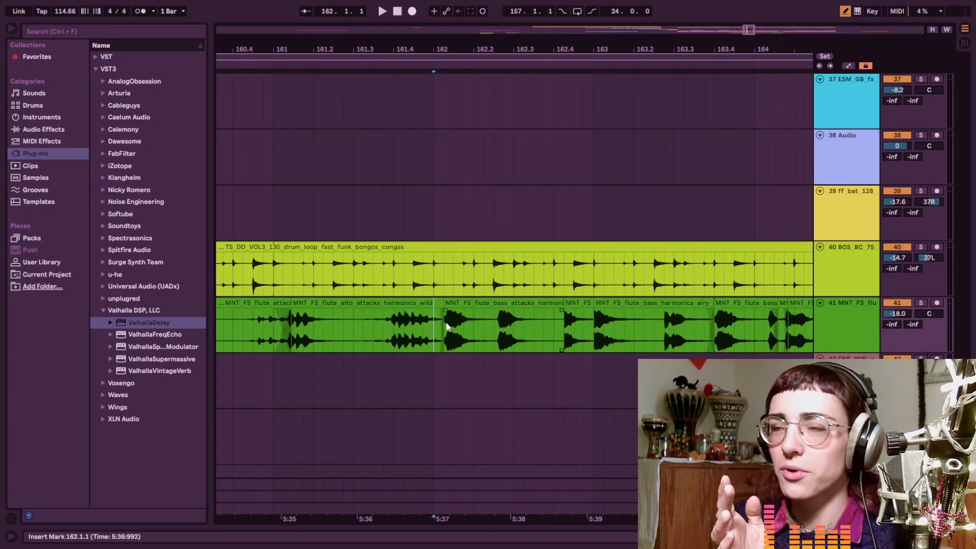
pyautogui.press('space')
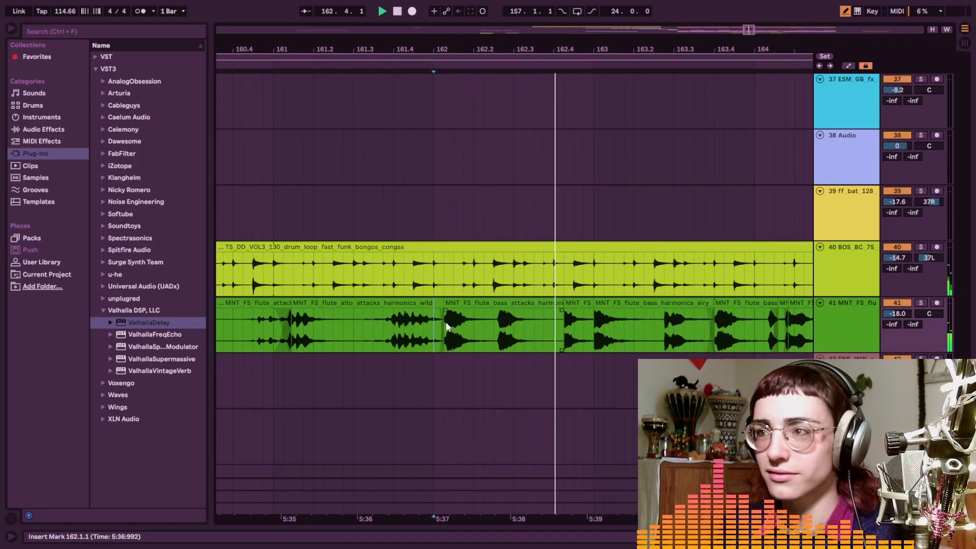
pyautogui.press('space')
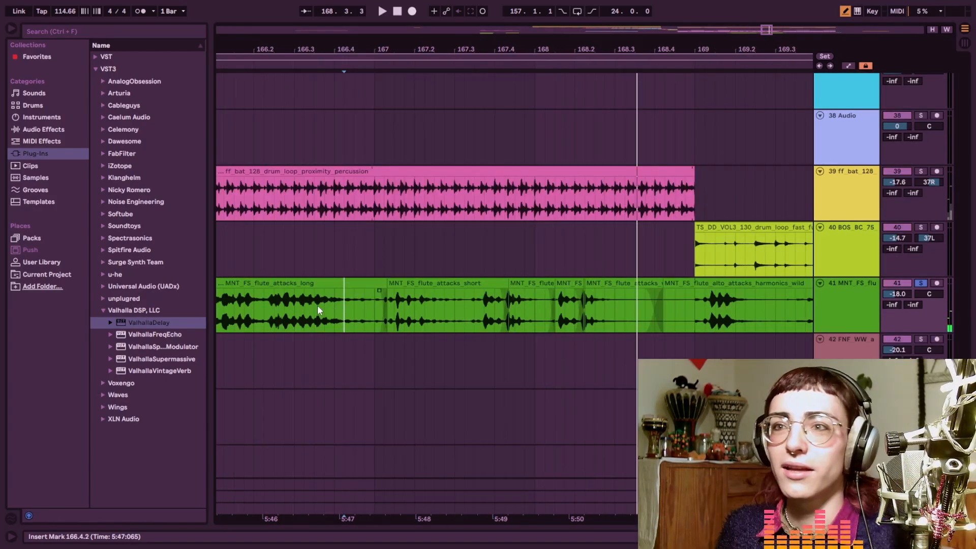
# - Play the soloed flute clips from bar 166.3.3 and follow them past bar 169
pyautogui.click(314, 304)
pyautogui.press('space')
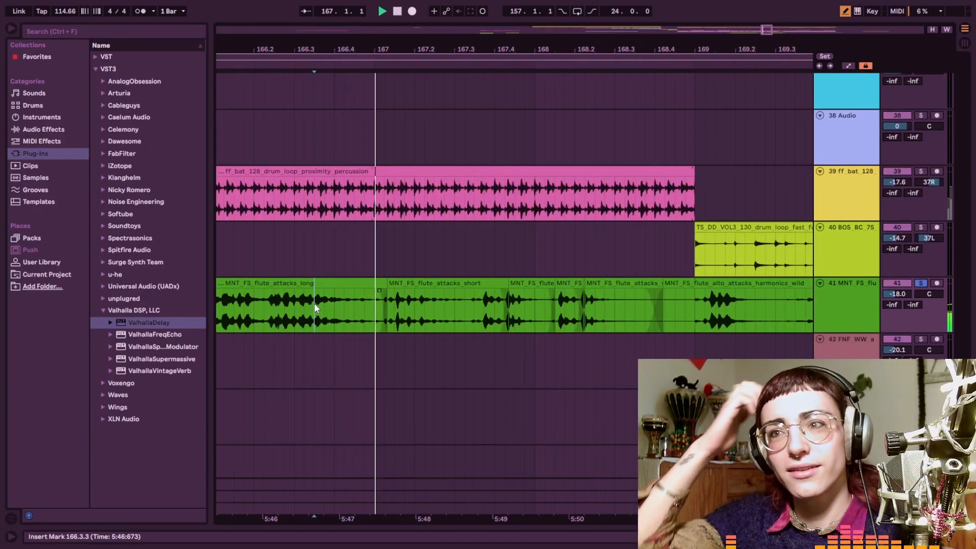
pyautogui.moveTo(436, 403); pyautogui.dragTo(393, 402)
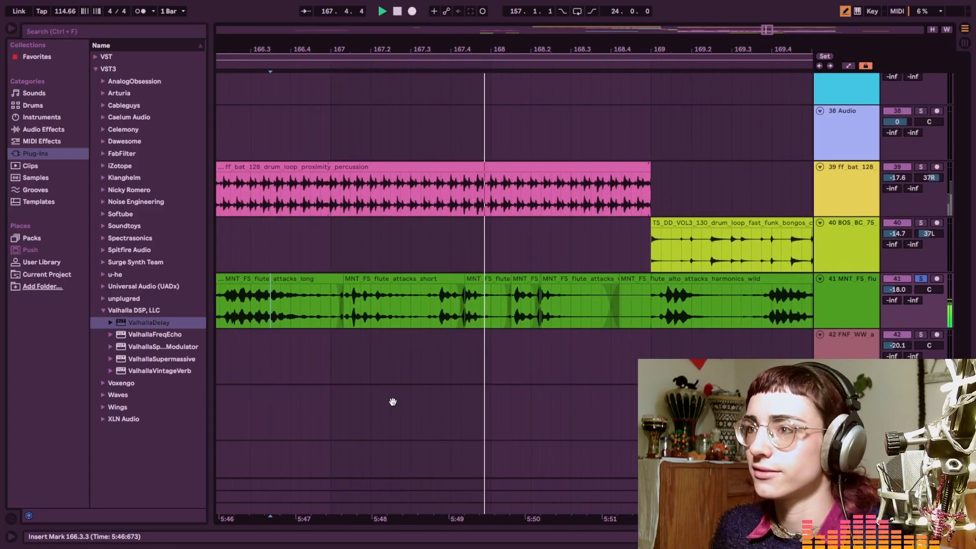
pyautogui.scroll(-3, 463, 391)
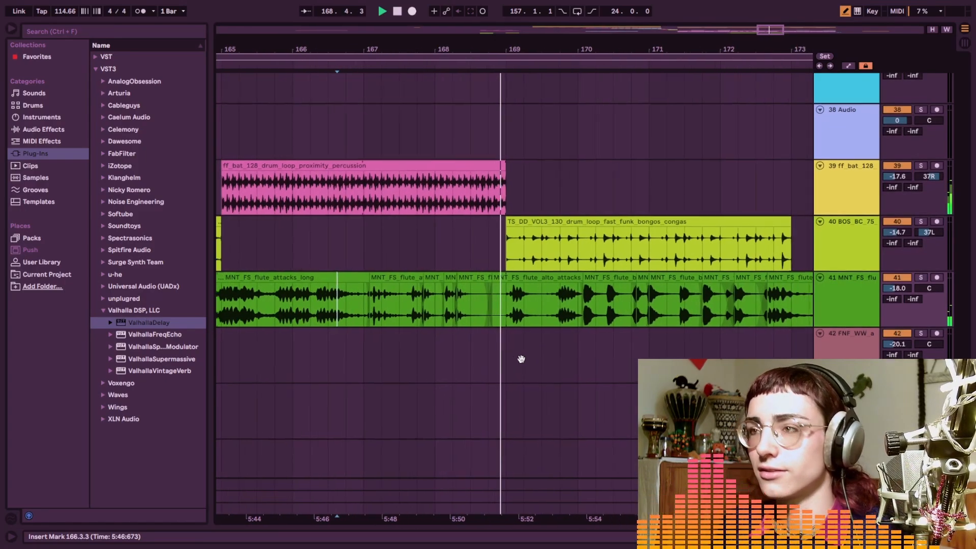
pyautogui.moveTo(521, 359); pyautogui.dragTo(441, 361)
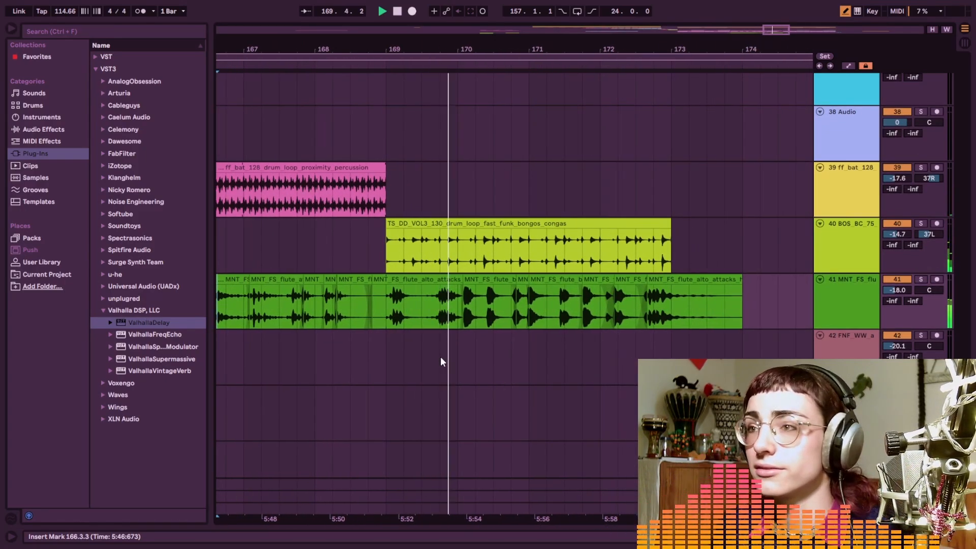
pyautogui.scroll(-2, 441, 355)
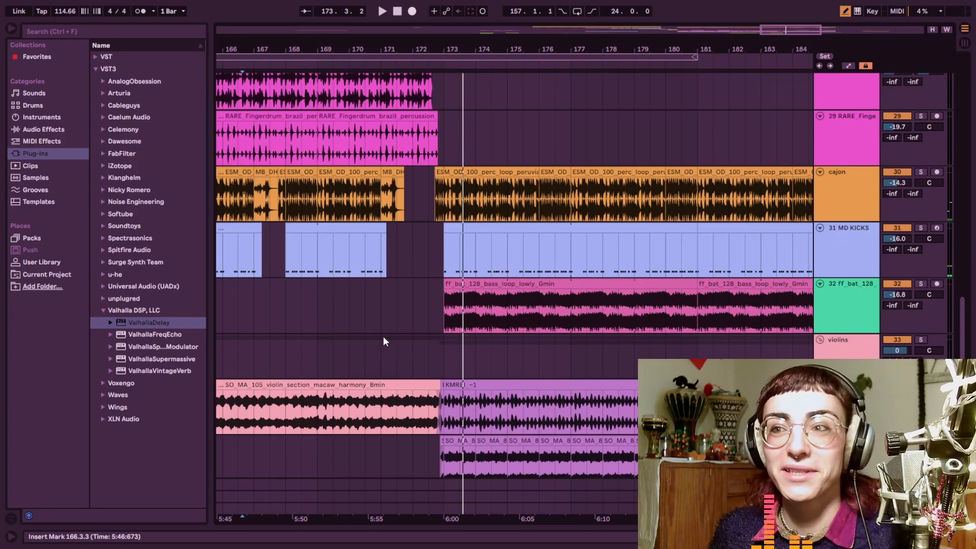
# - Play the soloed cajon track from bar 168 and its MB_DHV_70 fill from bar 171
pyautogui.scroll(4, 387, 335)
pyautogui.hscroll(-2, 471, 307)
pyautogui.click(450, 295)
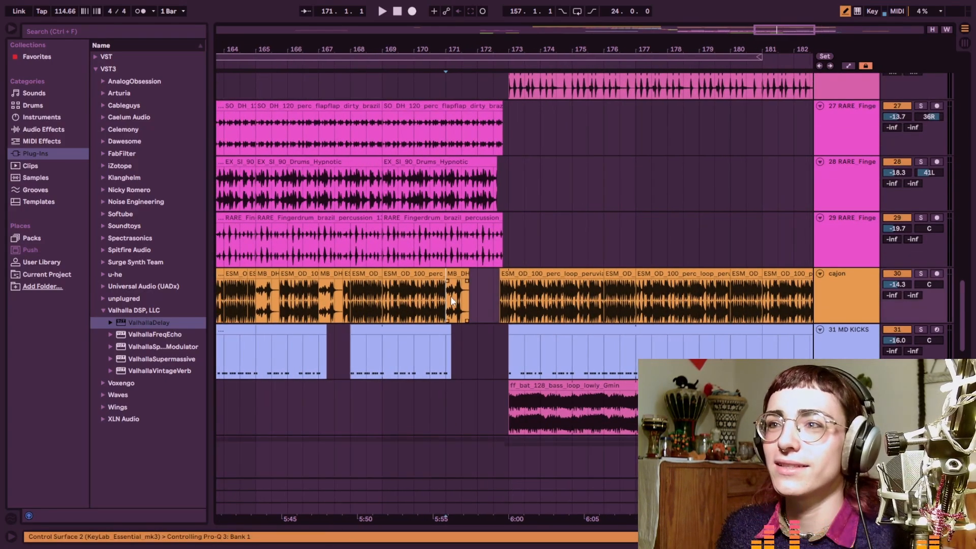
pyautogui.press('+')
pyautogui.click(330, 290)
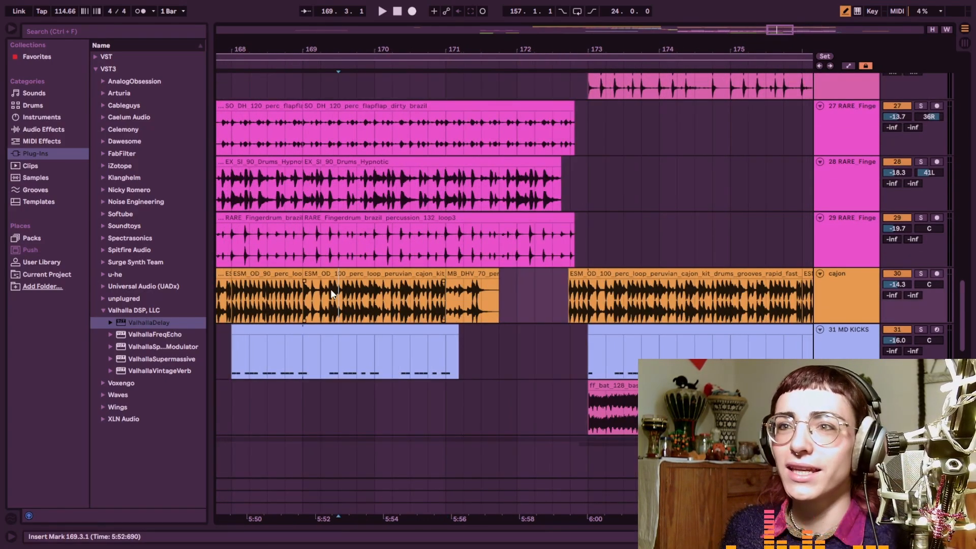
pyautogui.hscroll(-1, 320, 302)
pyautogui.click(244, 308)
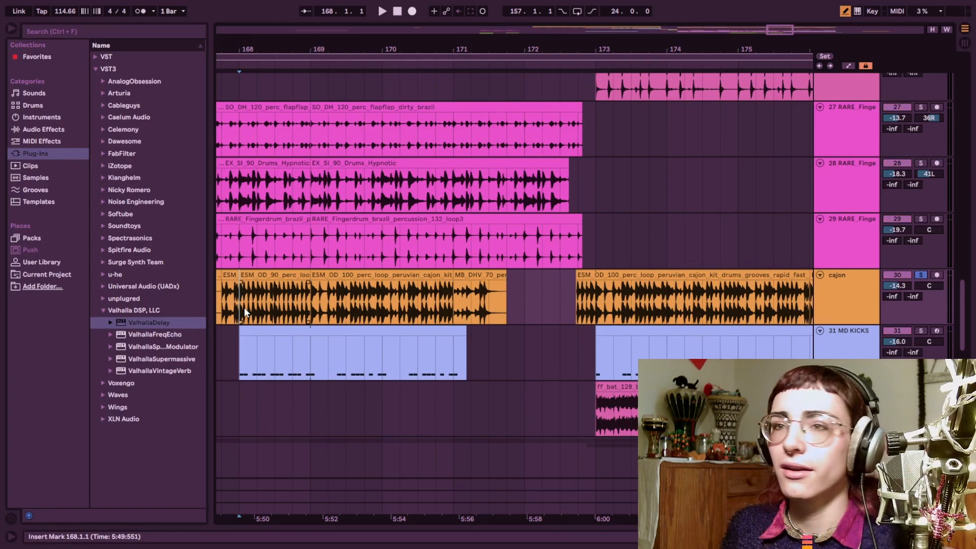
pyautogui.press('space')
pyautogui.hscroll(-1, 317, 312)
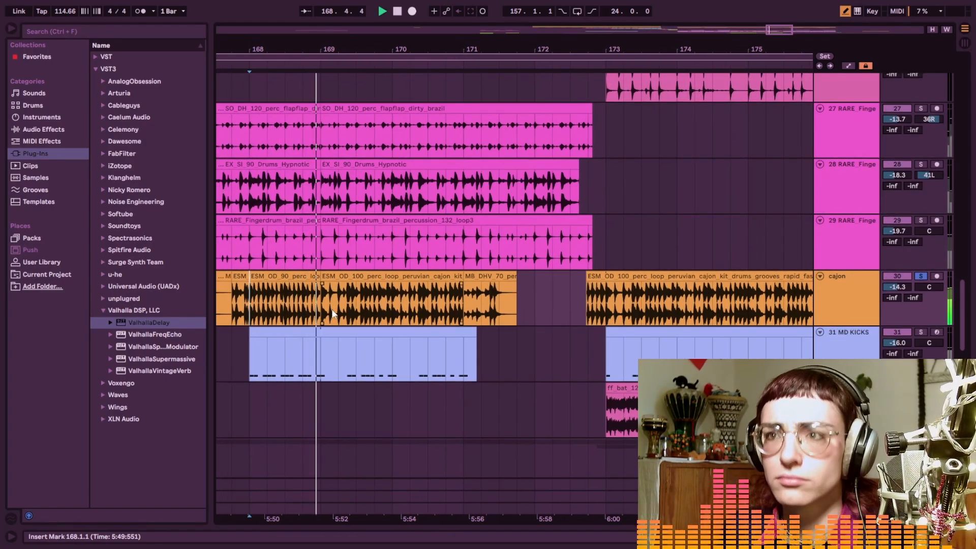
pyautogui.press('space')
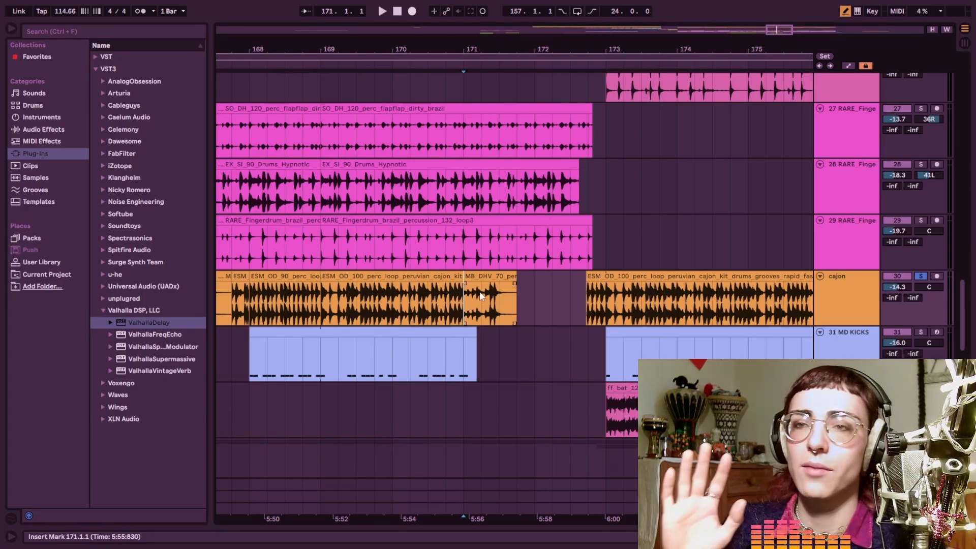
pyautogui.press('space')
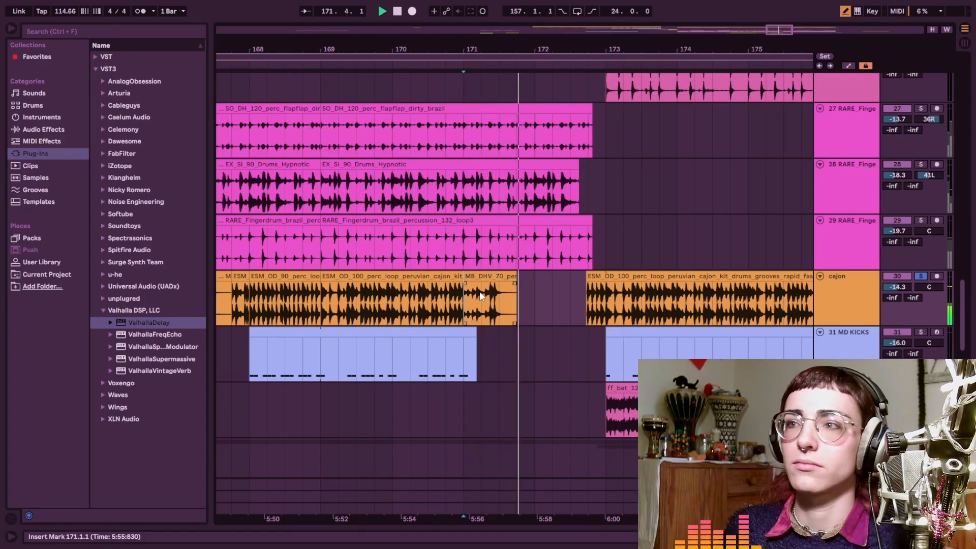
pyautogui.press('space')
# - Play the cajon fills together with the percussion loops and MD KICKS from bar 158.3 into bar 162
pyautogui.press('-')
pyautogui.press('-')
pyautogui.hscroll(-5, 491, 324)
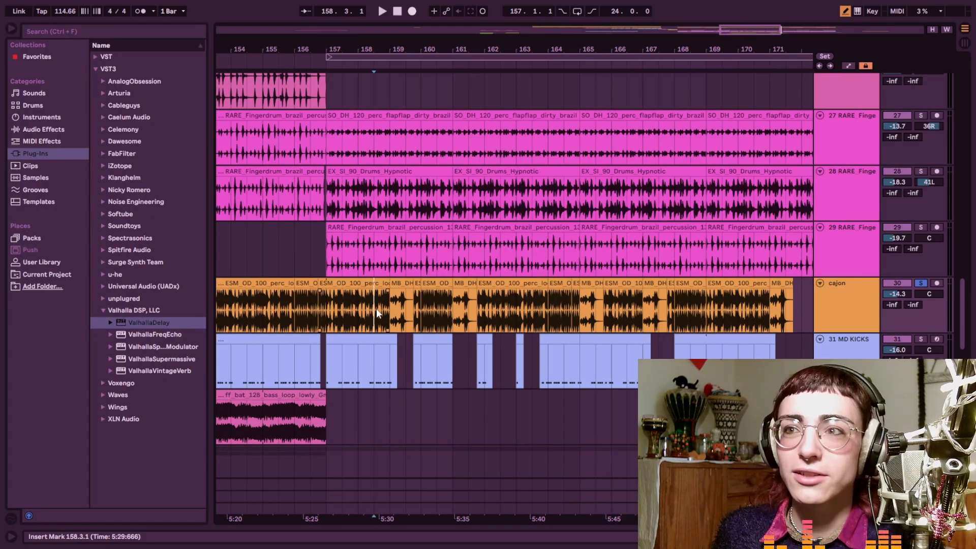
pyautogui.press('space')
pyautogui.press('+')
pyautogui.press('+')
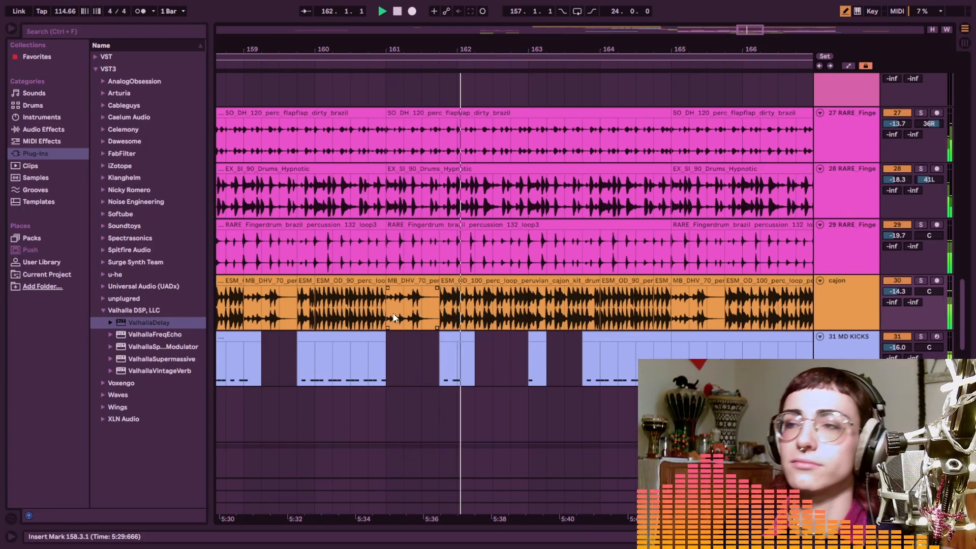
pyautogui.press('-')
pyautogui.press('-')
pyautogui.press('-')
pyautogui.press('space')
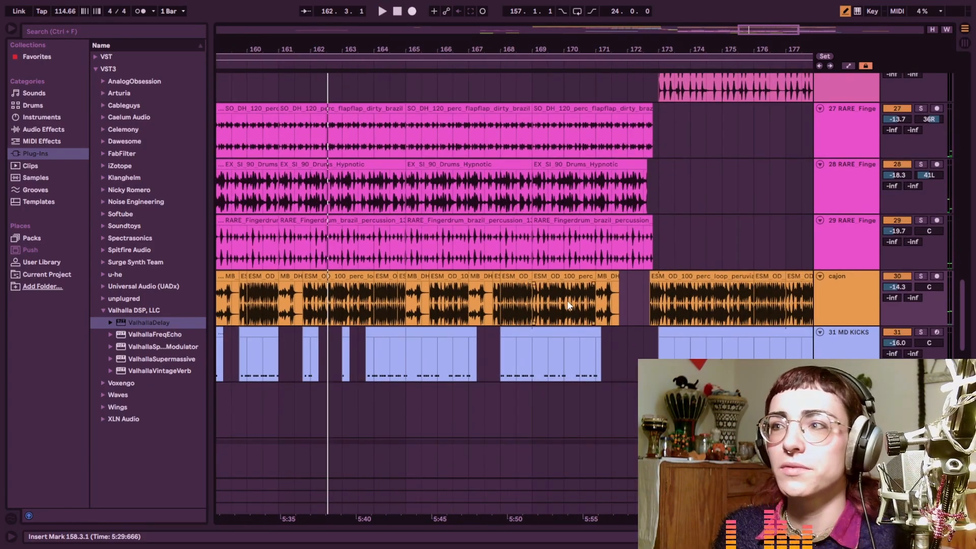
# - Examine the cajon gap before bar 173 and play the full mix from bar 173
pyautogui.press('+')
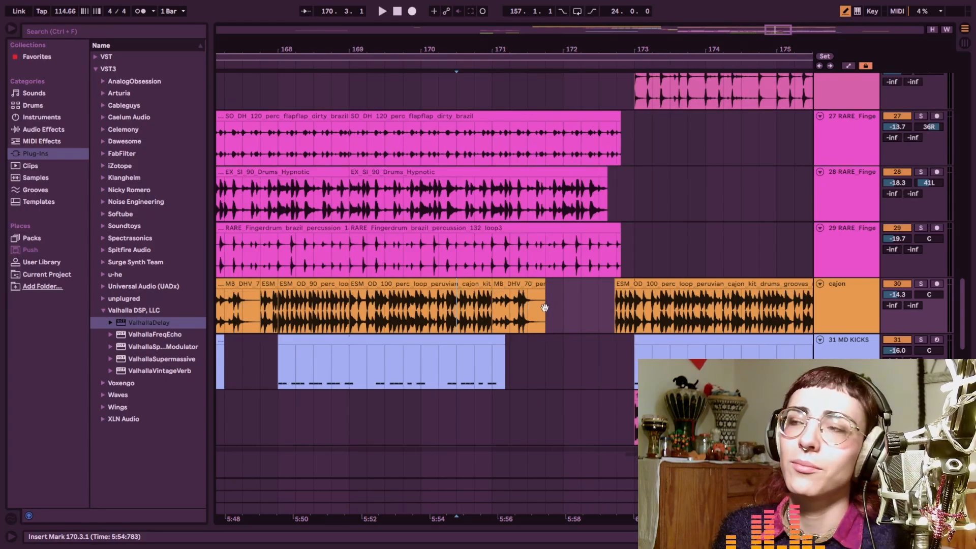
pyautogui.press('+')
pyautogui.press('+')
pyautogui.scroll(1, 475, 337)
pyautogui.click(585, 330)
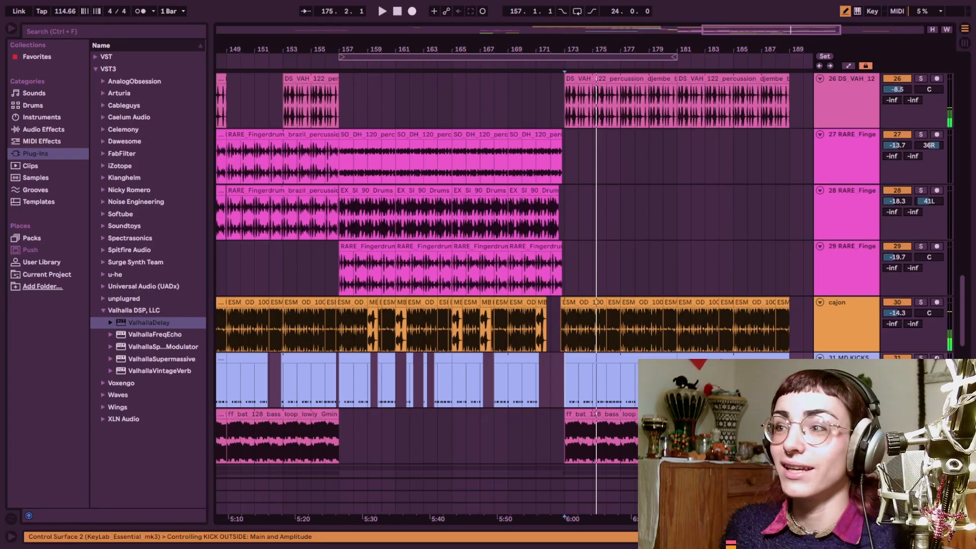
# - Locate the ice tray crackling and one-shot foley clips at bar 189 and play them from there
pyautogui.press('-')
pyautogui.press('-')
pyautogui.scroll(-3, 452, 324)
pyautogui.scroll(-3, 457, 326)
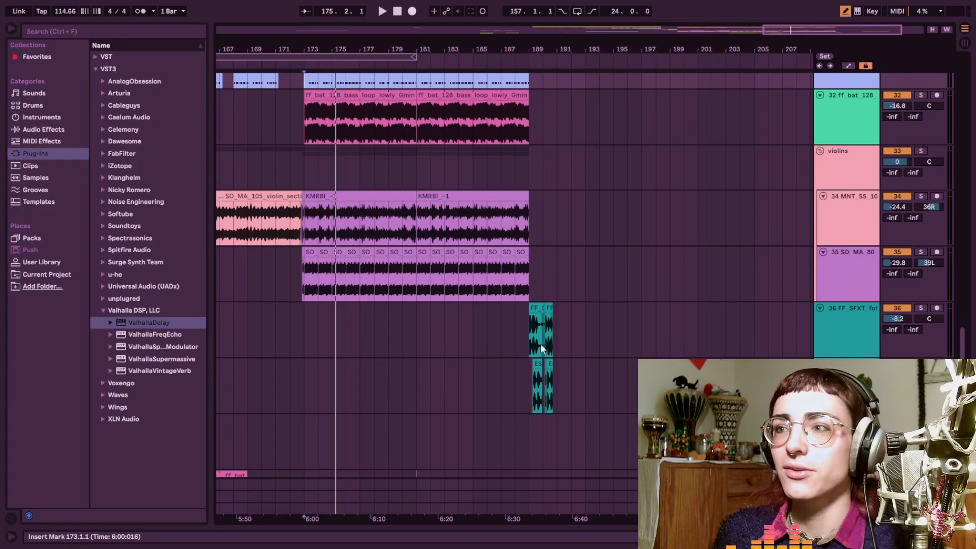
pyautogui.scroll(8, 540, 344)
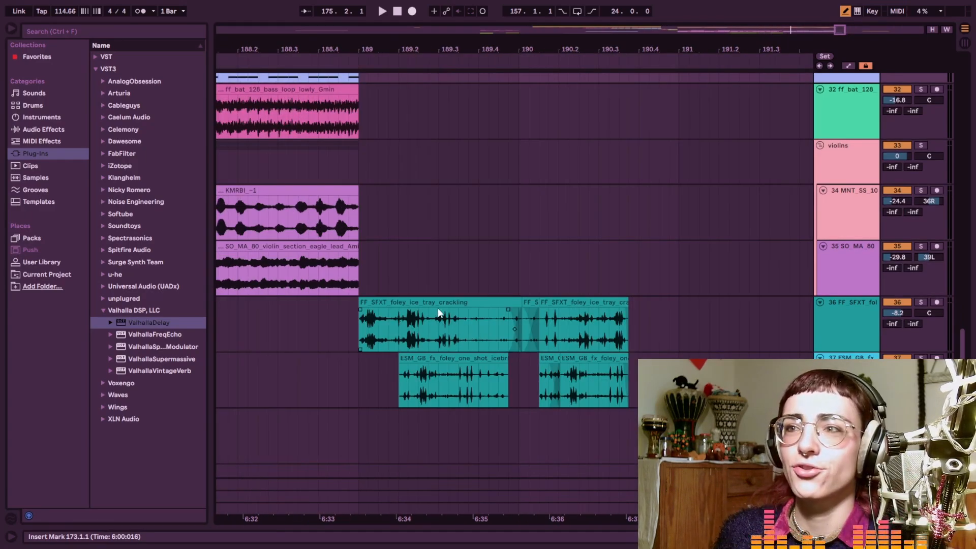
pyautogui.click(363, 332)
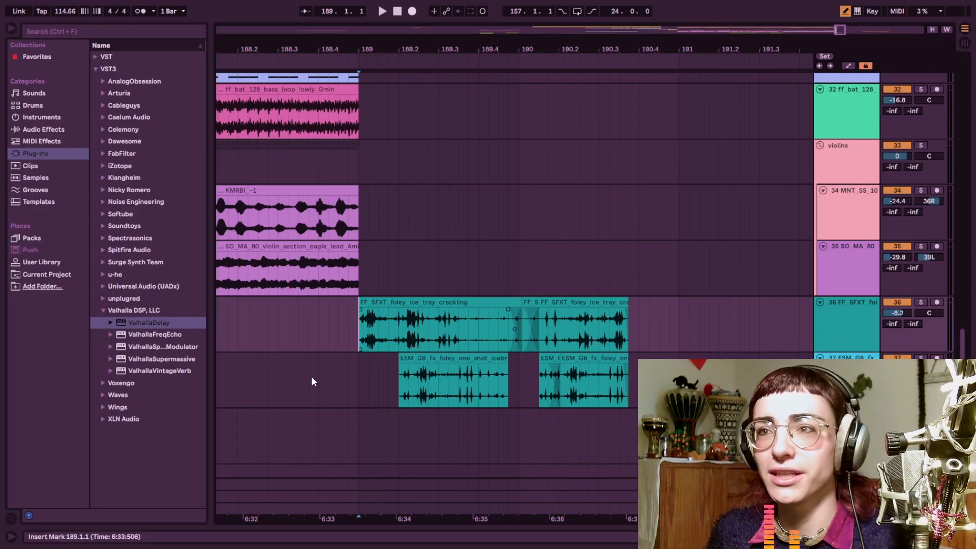
pyautogui.press('space')
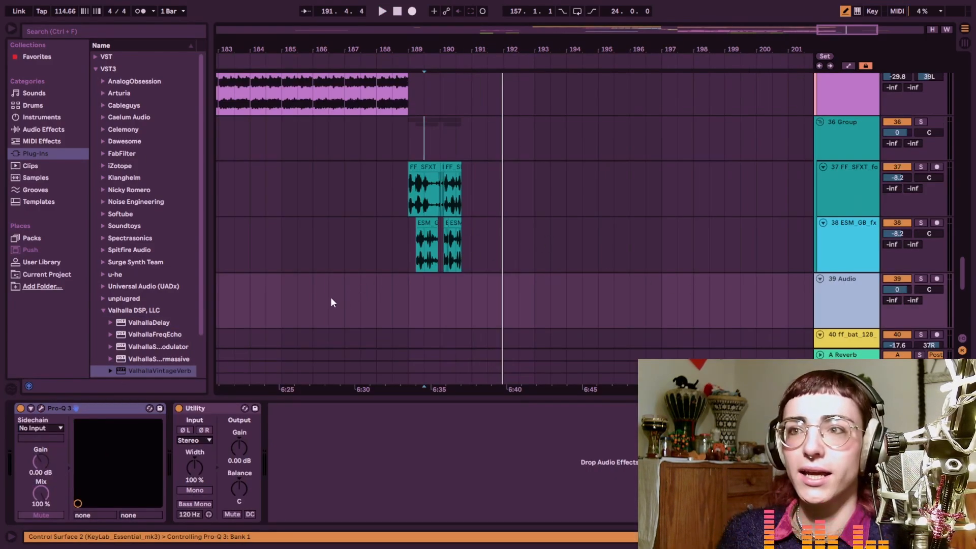
# - Add the SO_SK_koto_note_trem_high_D_1 sample from the HIGH NOTE search results to audio track 39, ending at bar 189
pyautogui.click(329, 302)
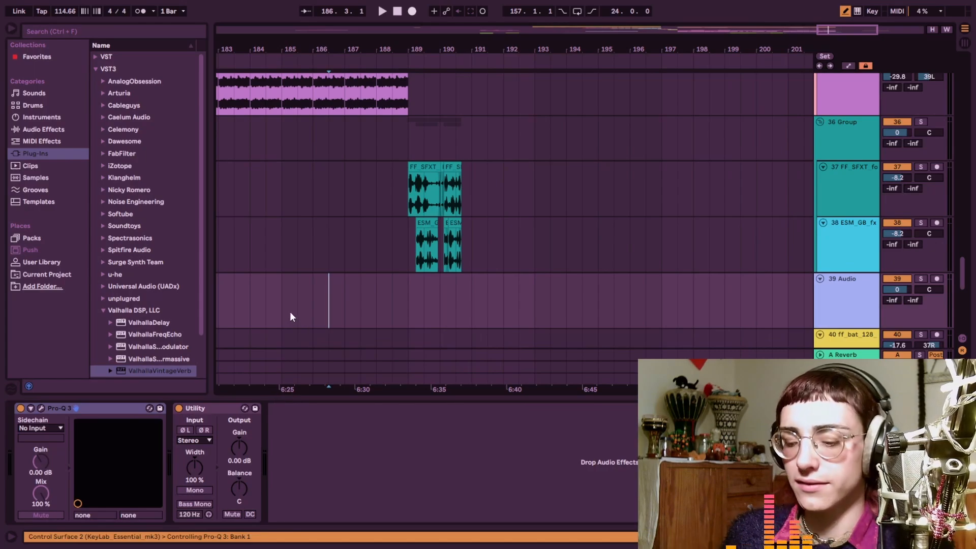
pyautogui.press('F11')
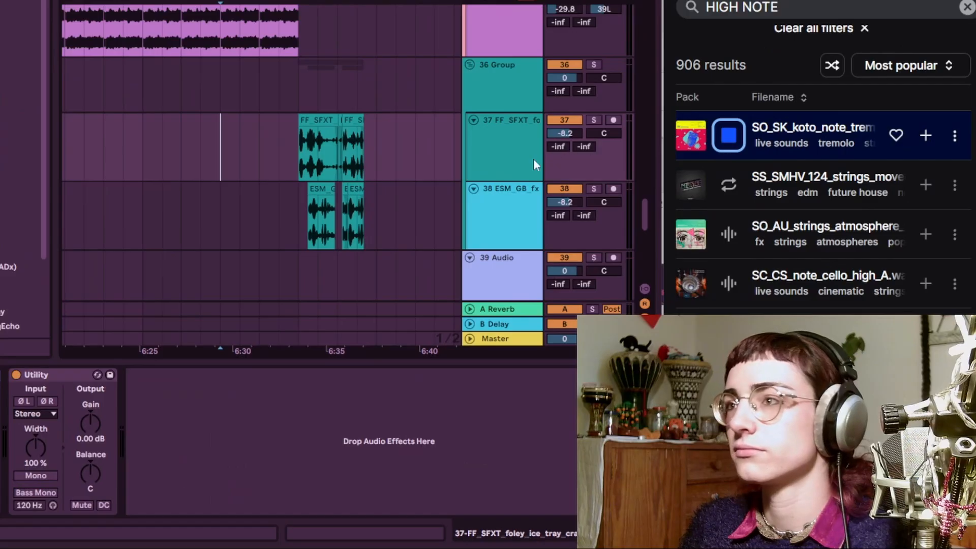
pyautogui.click(573, 327)
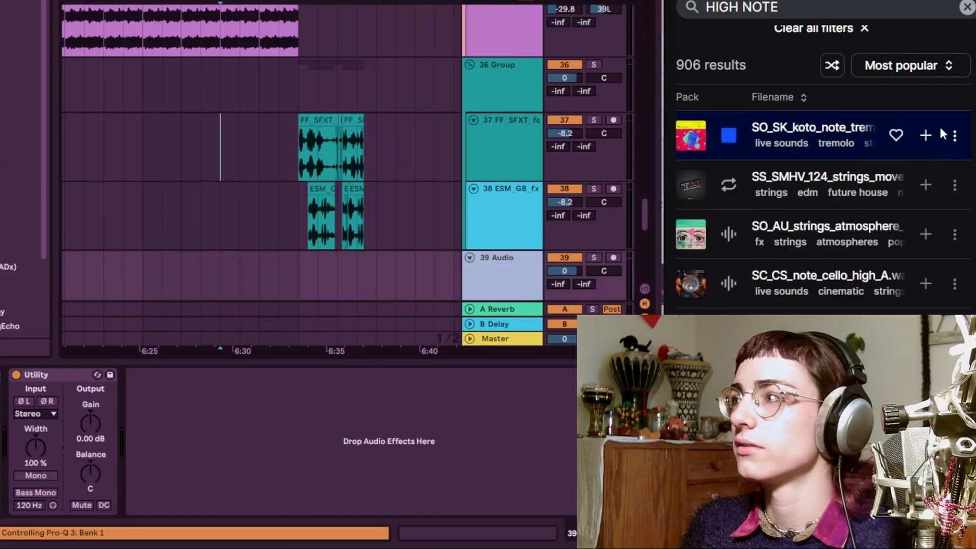
pyautogui.click(925, 135)
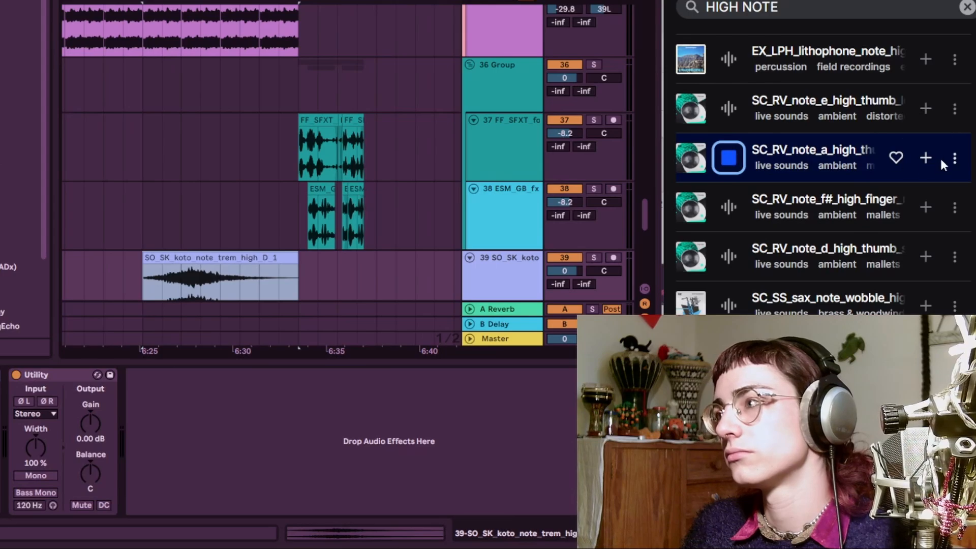
# - Download the SC_RV_note_a_high_thumb sample and preview the SC_RV high F# and D notes
pyautogui.click(925, 157)
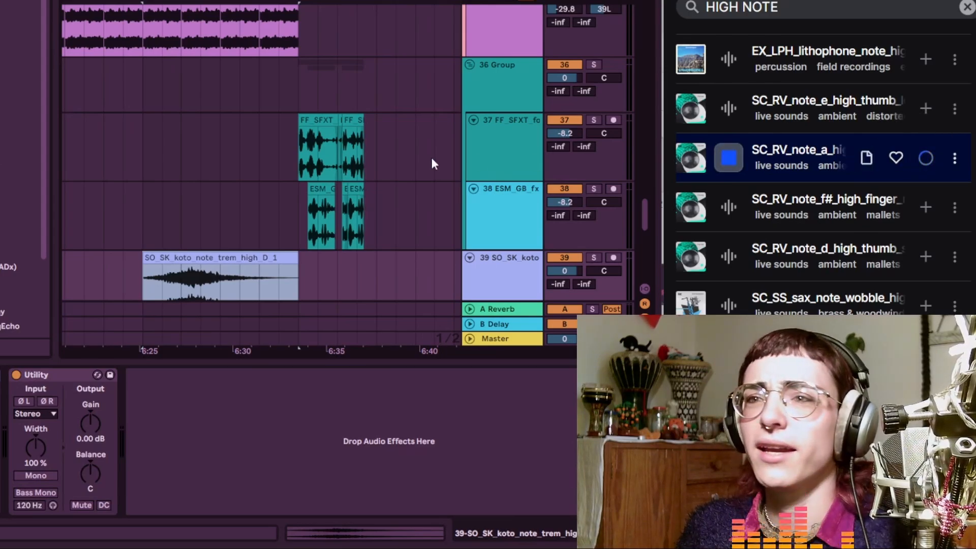
pyautogui.click(725, 210)
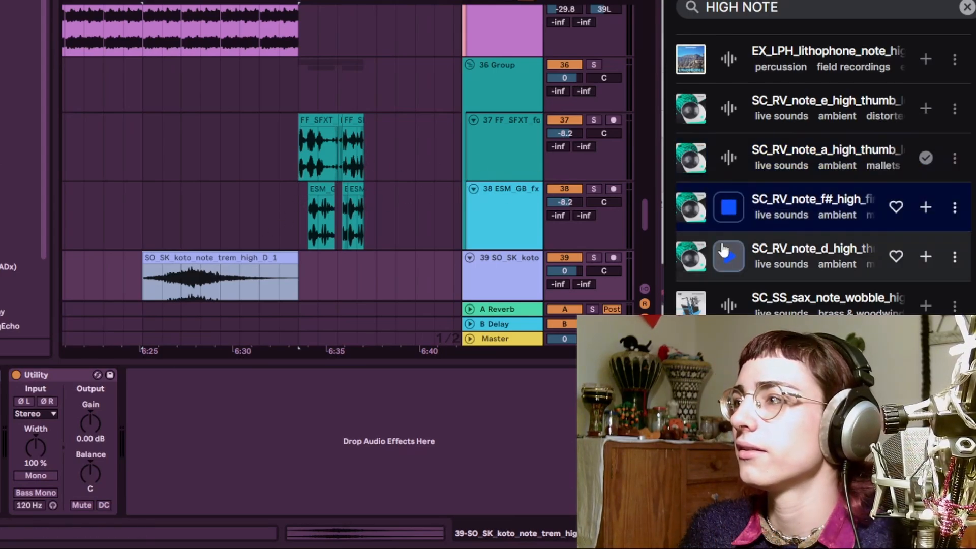
pyautogui.click(725, 253)
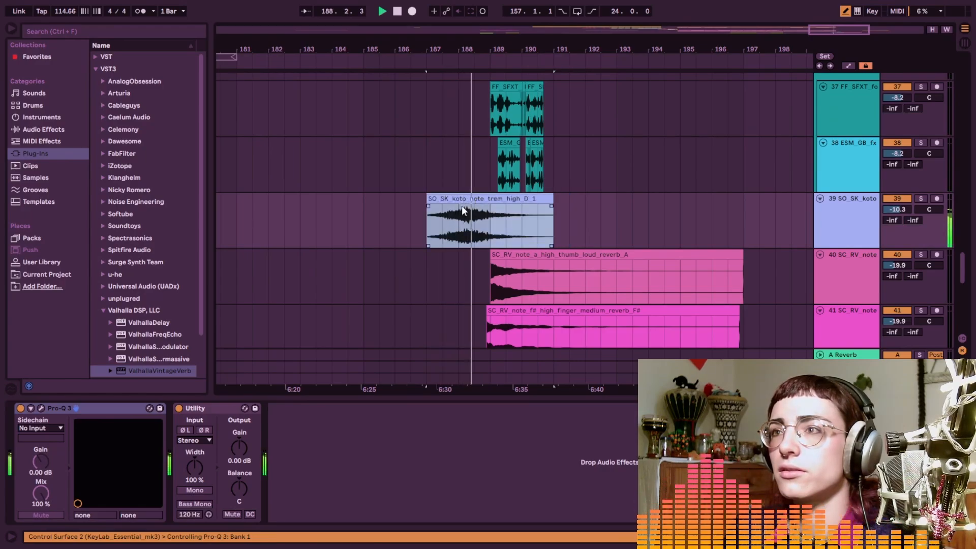
# - Turn on warping for the SO_SK_koto_note_trem_high_D_1 clip on track 39 and play the transition from bar 187
pyautogui.click(864, 212)
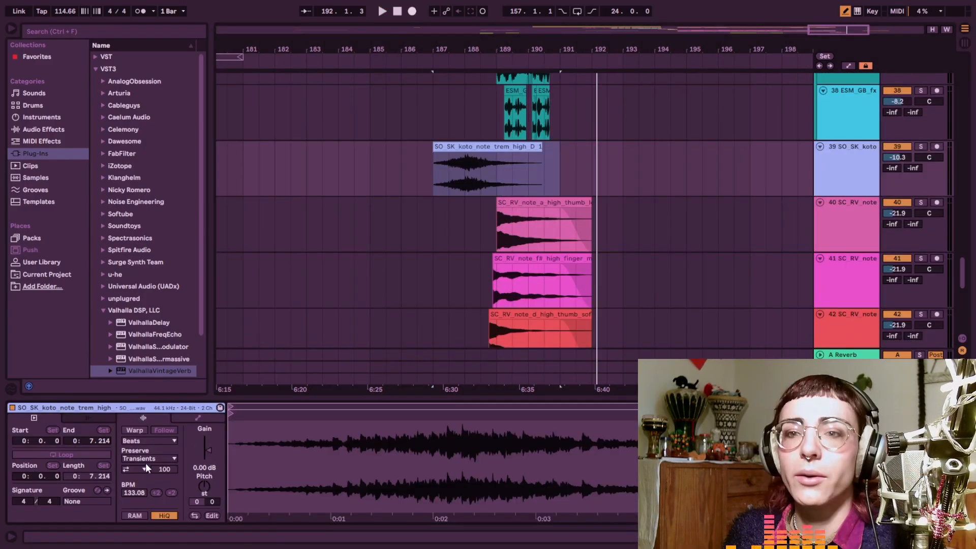
pyautogui.click(136, 431)
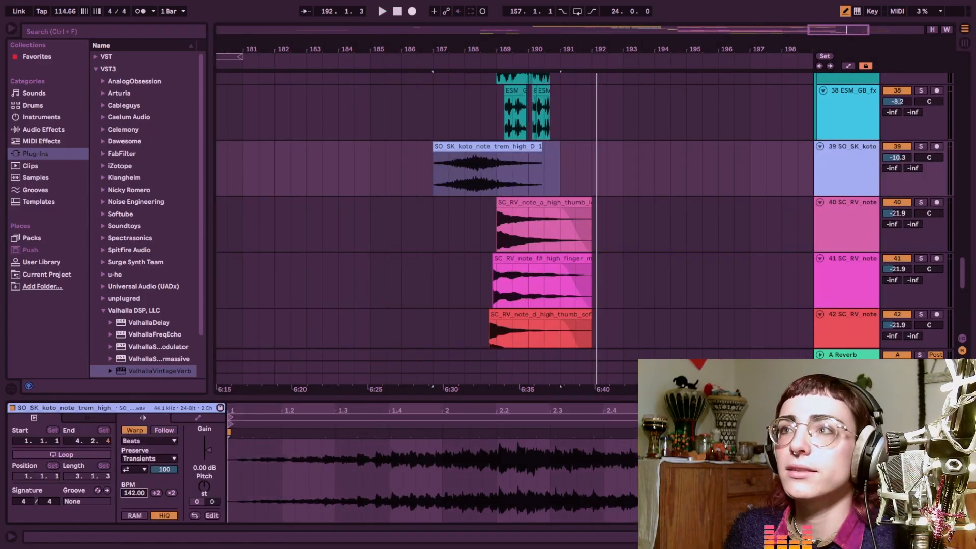
pyautogui.press('space')
pyautogui.scroll(3, 480, 181)
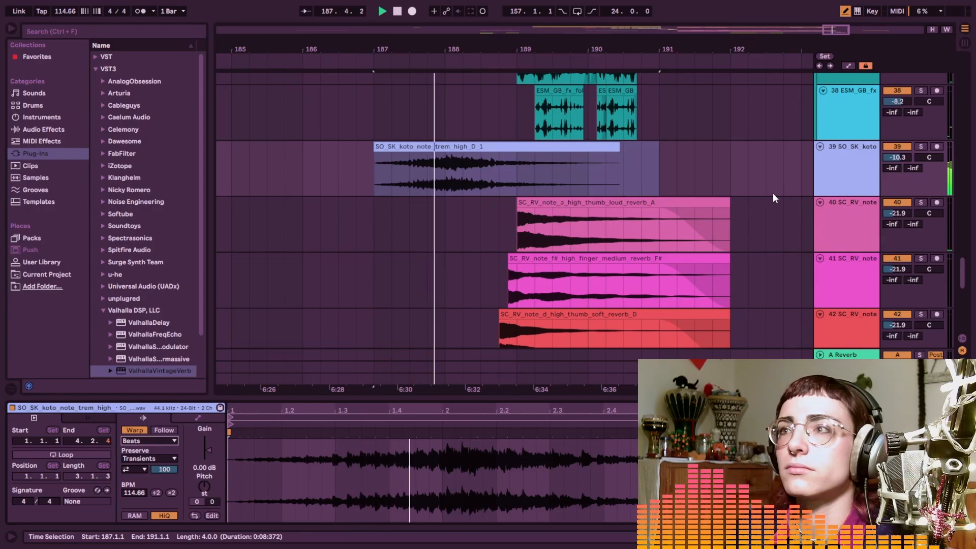
pyautogui.click(864, 169)
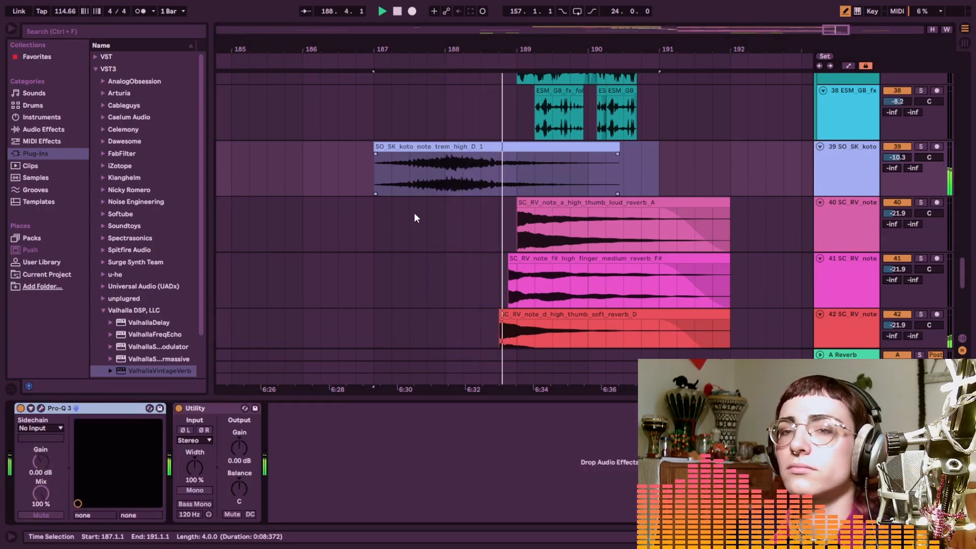
pyautogui.scroll(2, 655, 206)
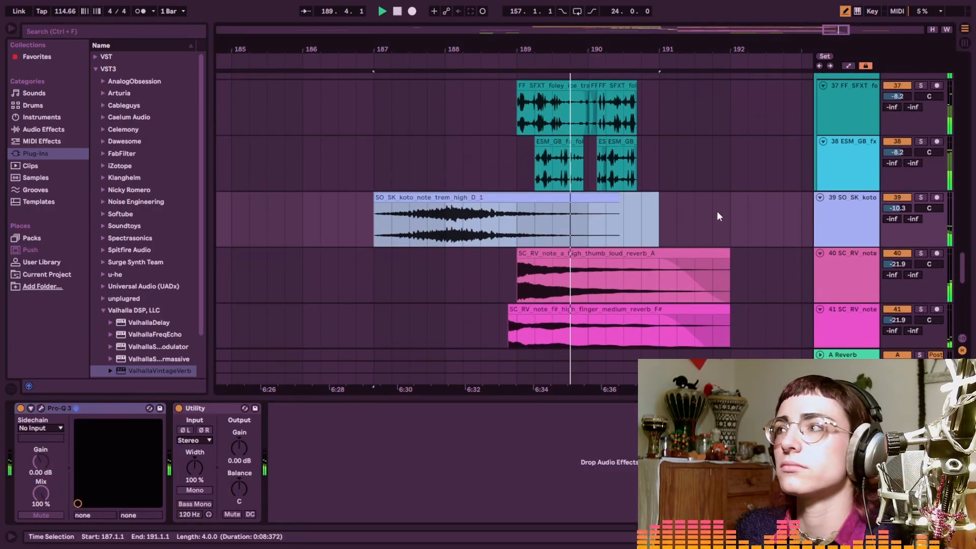
pyautogui.moveTo(855, 209); pyautogui.dragTo(859, 197)
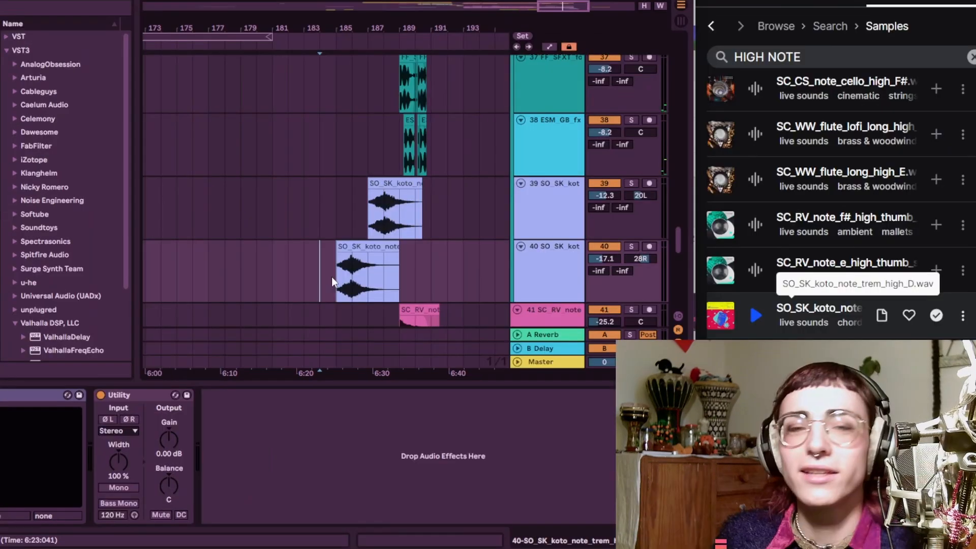
# - Play the two panned koto layers from bar 184 and lower track 40's volume to -17.8 dB
pyautogui.scroll(1, 360, 269)
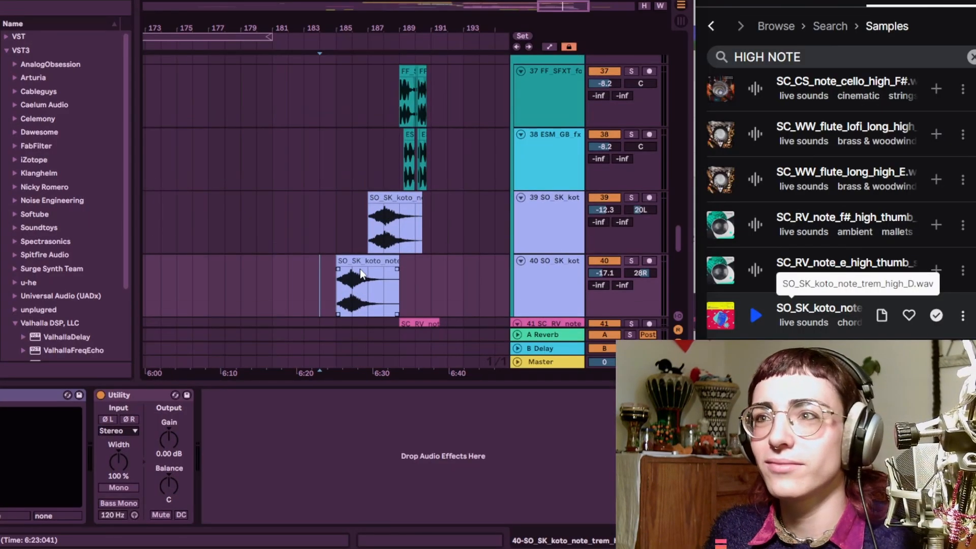
pyautogui.scroll(2, 360, 269)
pyautogui.click(302, 305)
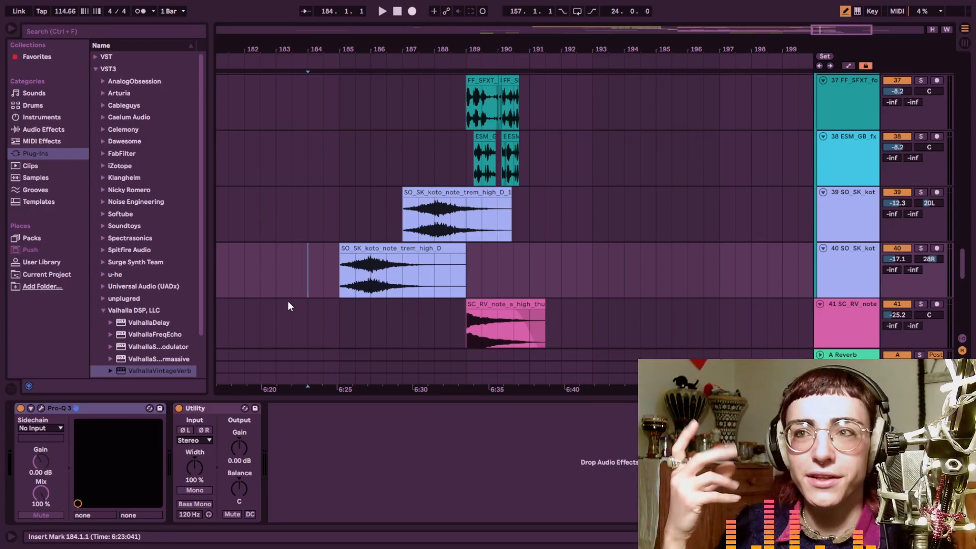
pyautogui.press('space')
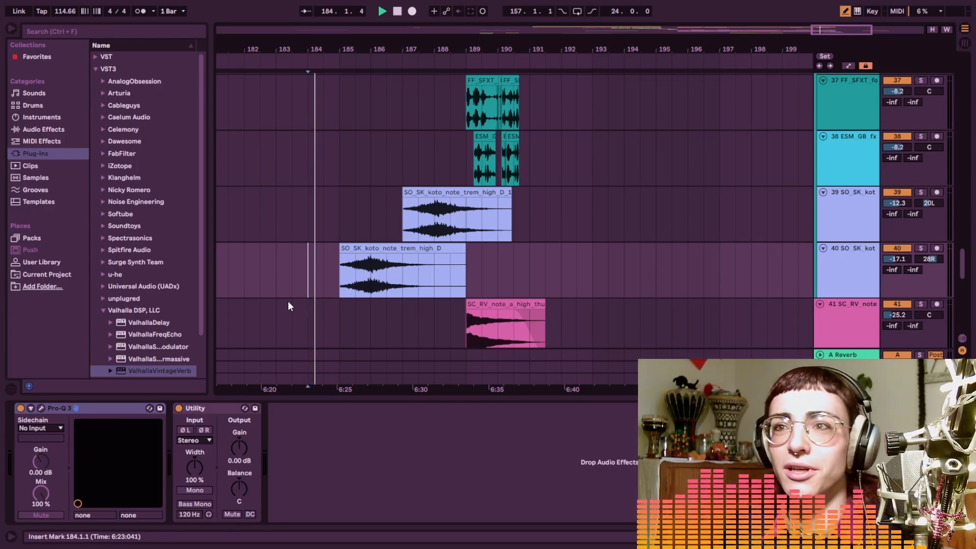
pyautogui.moveTo(289, 302); pyautogui.dragTo(300, 308)
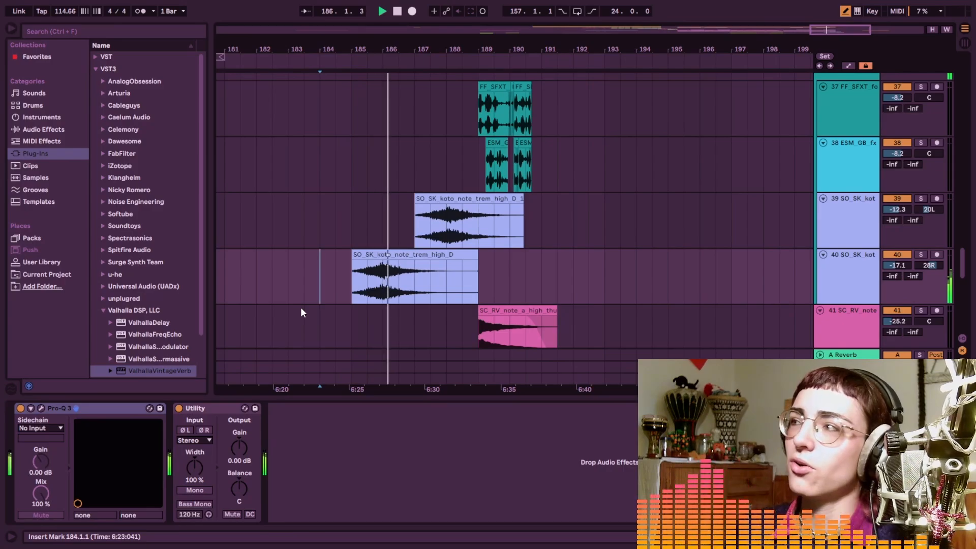
pyautogui.moveTo(897, 265); pyautogui.dragTo(897, 270)
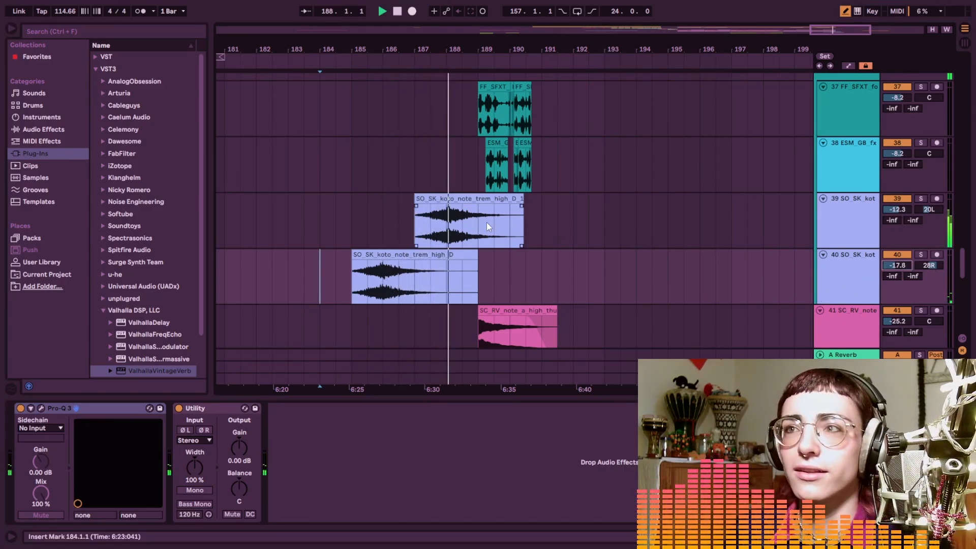
pyautogui.moveTo(485, 229); pyautogui.dragTo(459, 221)
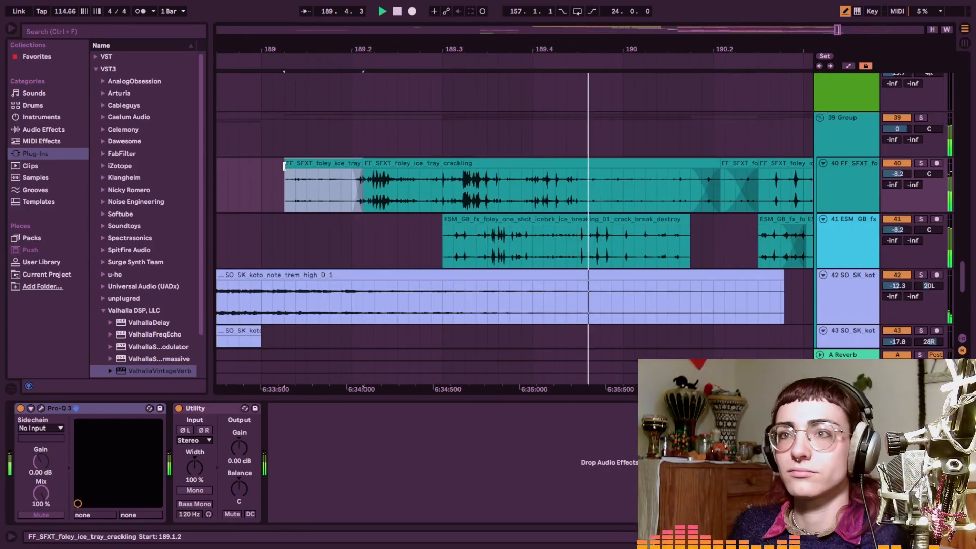
# - Extend the first ice tray crackling clip's start back to 188.2.4 with a long fade-in and audition it
pyautogui.click(245, 169)
pyautogui.press('space')
pyautogui.press('space')
pyautogui.moveTo(241, 164); pyautogui.dragTo(332, 176)
pyautogui.press('space')
pyautogui.press('space')
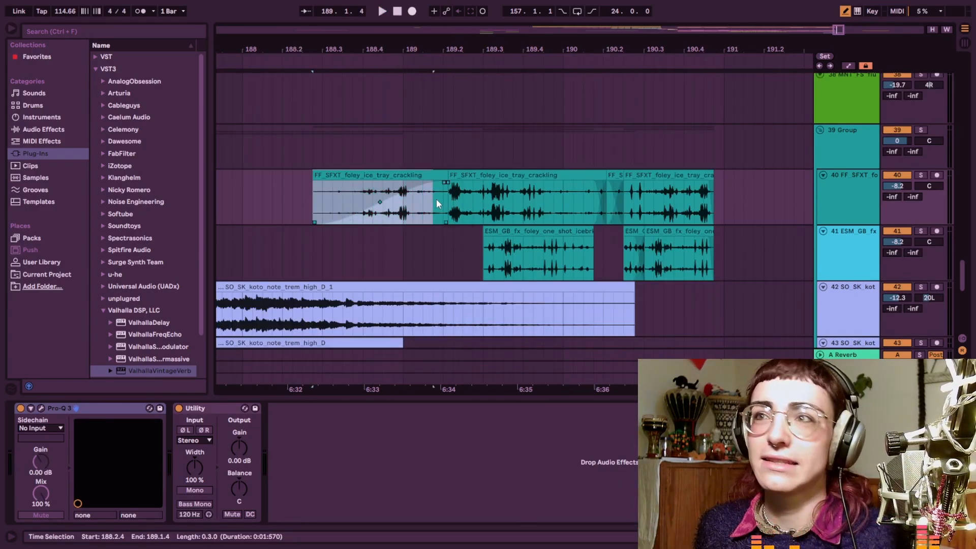
# - Play the ice tray crackling and ice-breaking foley clips with the koto layers from 188.2.4
pyautogui.moveTo(450, 200); pyautogui.dragTo(734, 254)
pyautogui.click(310, 206)
pyautogui.press('space')
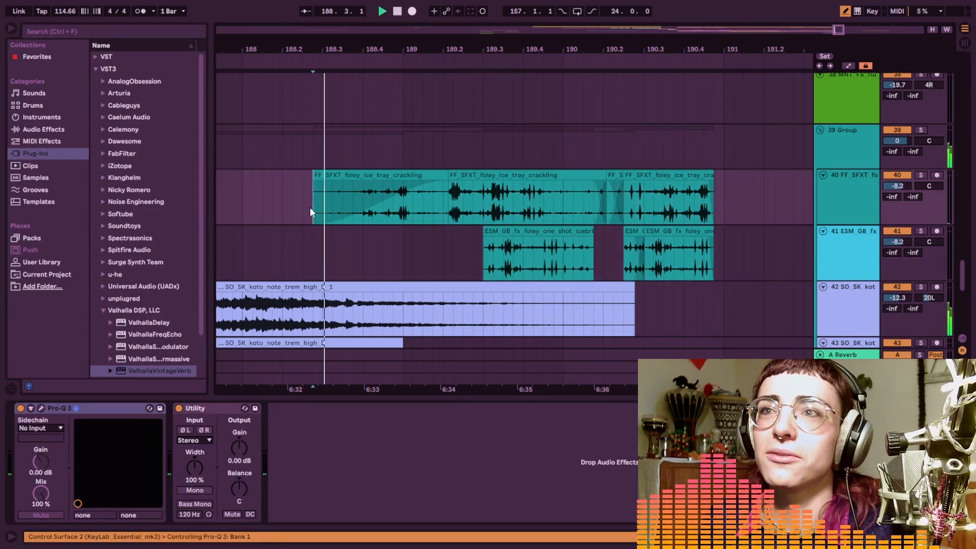
# - Extend the ends of the three SC_RV high A, F# and D clips to 192.1.1 and play their fade-out
pyautogui.scroll(-3, 309, 206)
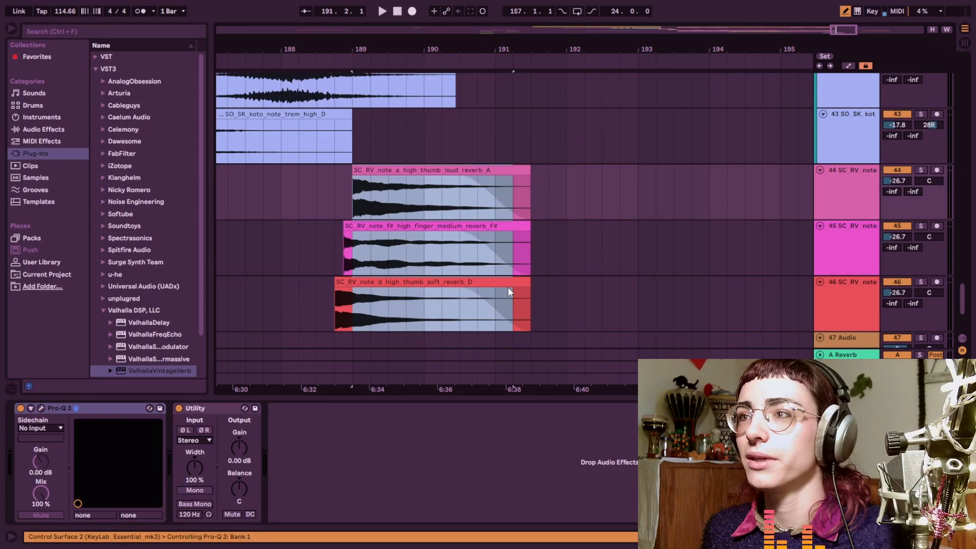
pyautogui.keyDown('shift'); pyautogui.click(522, 286); pyautogui.keyUp('shift')
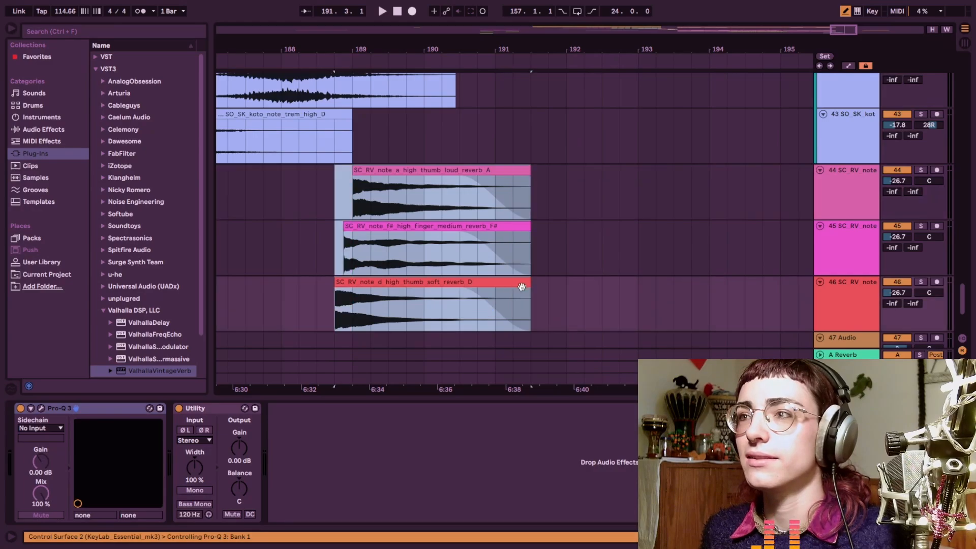
pyautogui.moveTo(527, 287); pyautogui.dragTo(565, 287)
pyautogui.click(460, 206)
pyautogui.press('space')
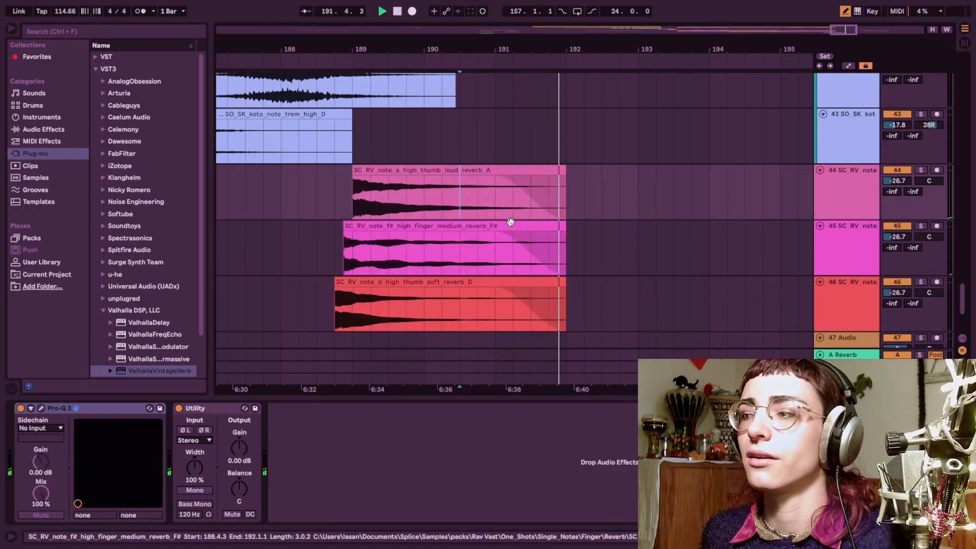
pyautogui.press('space')
# - Examine the koto and high-note layers, the Shimmer Riser, the KSHMR impact, and the Portal and harp clips
pyautogui.scroll(-5, 539, 176)
pyautogui.scroll(2, 499, 212)
pyautogui.scroll(4, 499, 213)
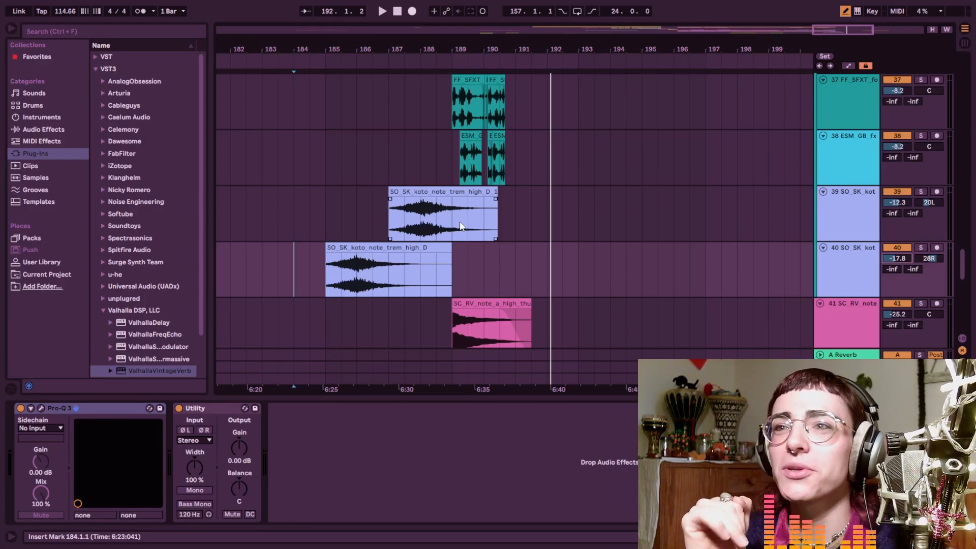
pyautogui.click(326, 303)
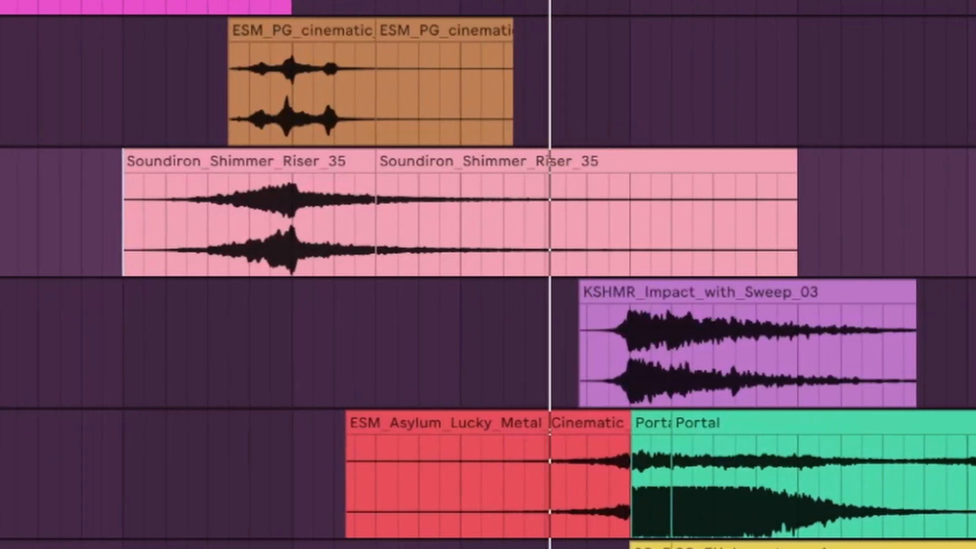
pyautogui.scroll(-5, 488, 274)
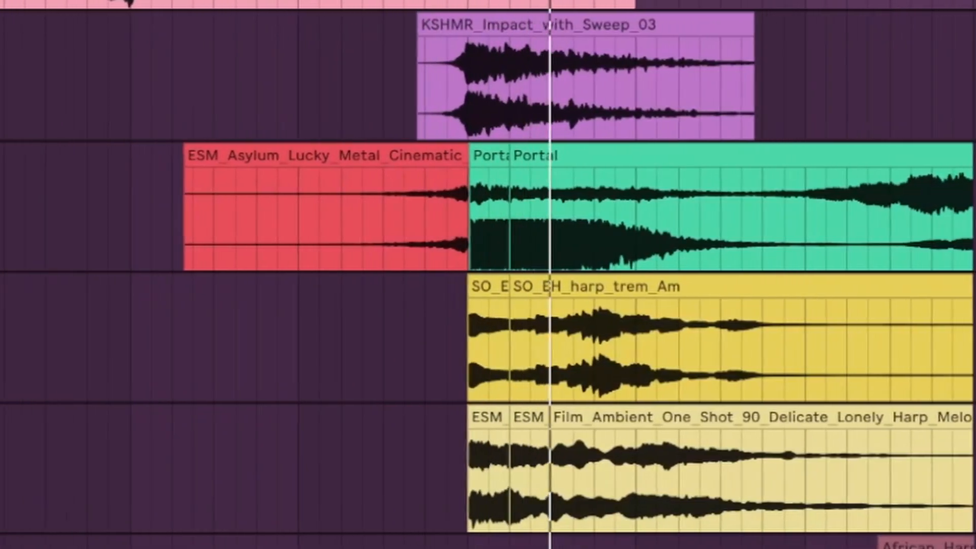